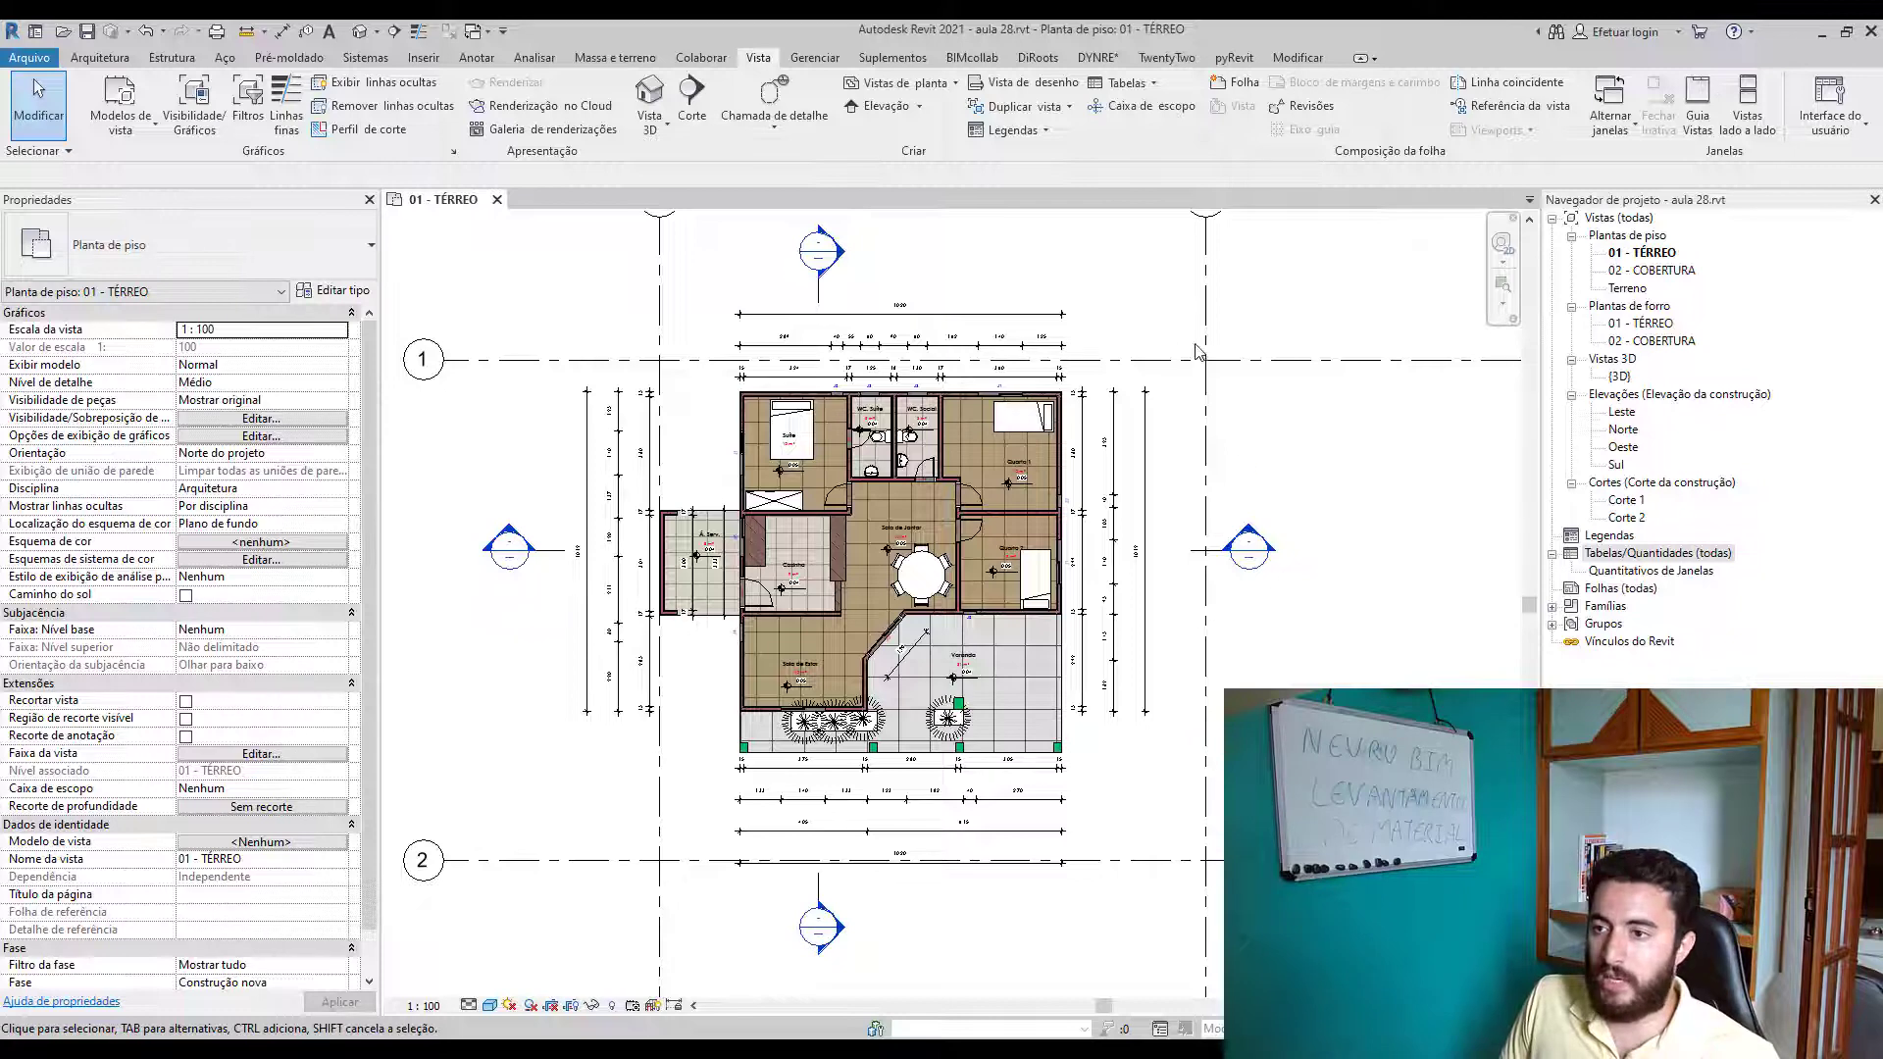
- Create a new material takeoff (Levantamento de material) for the Paredes category, in the Construção nova phase
click(1152, 87)
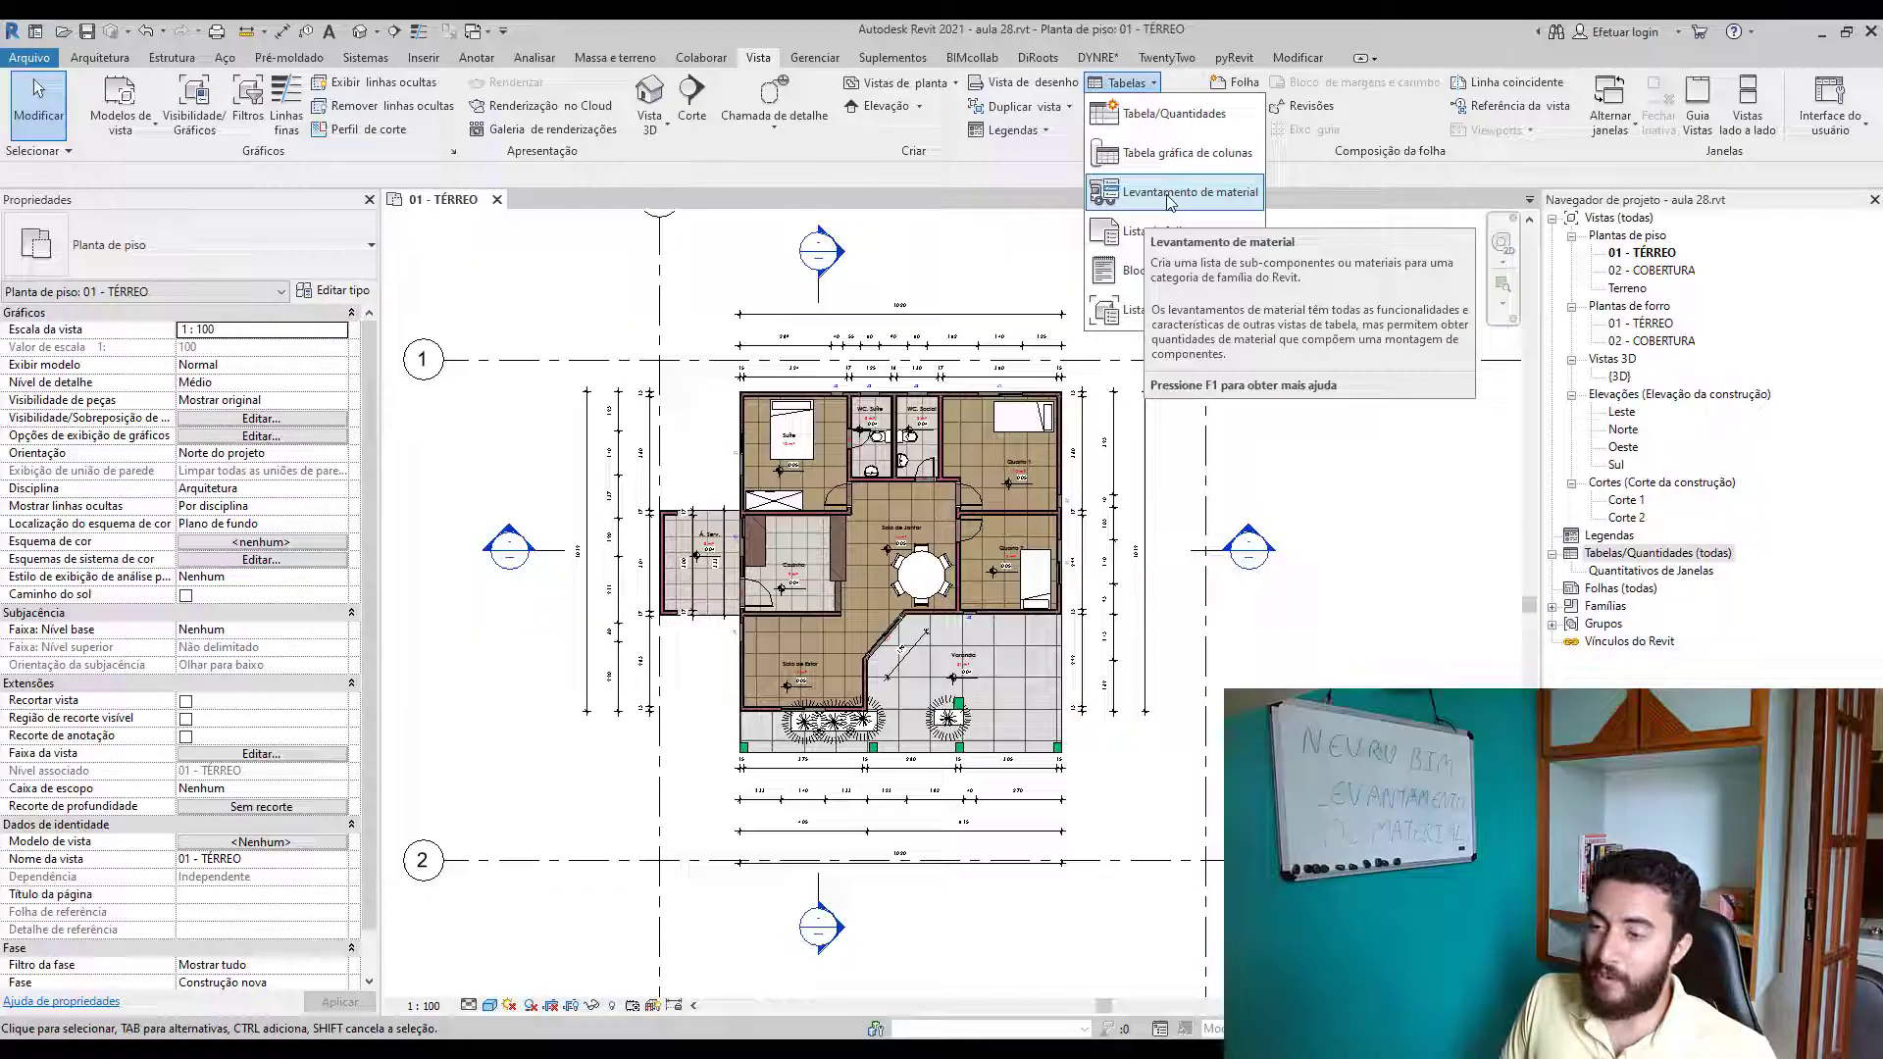
click(1167, 201)
drag(1284, 179, 902, 264)
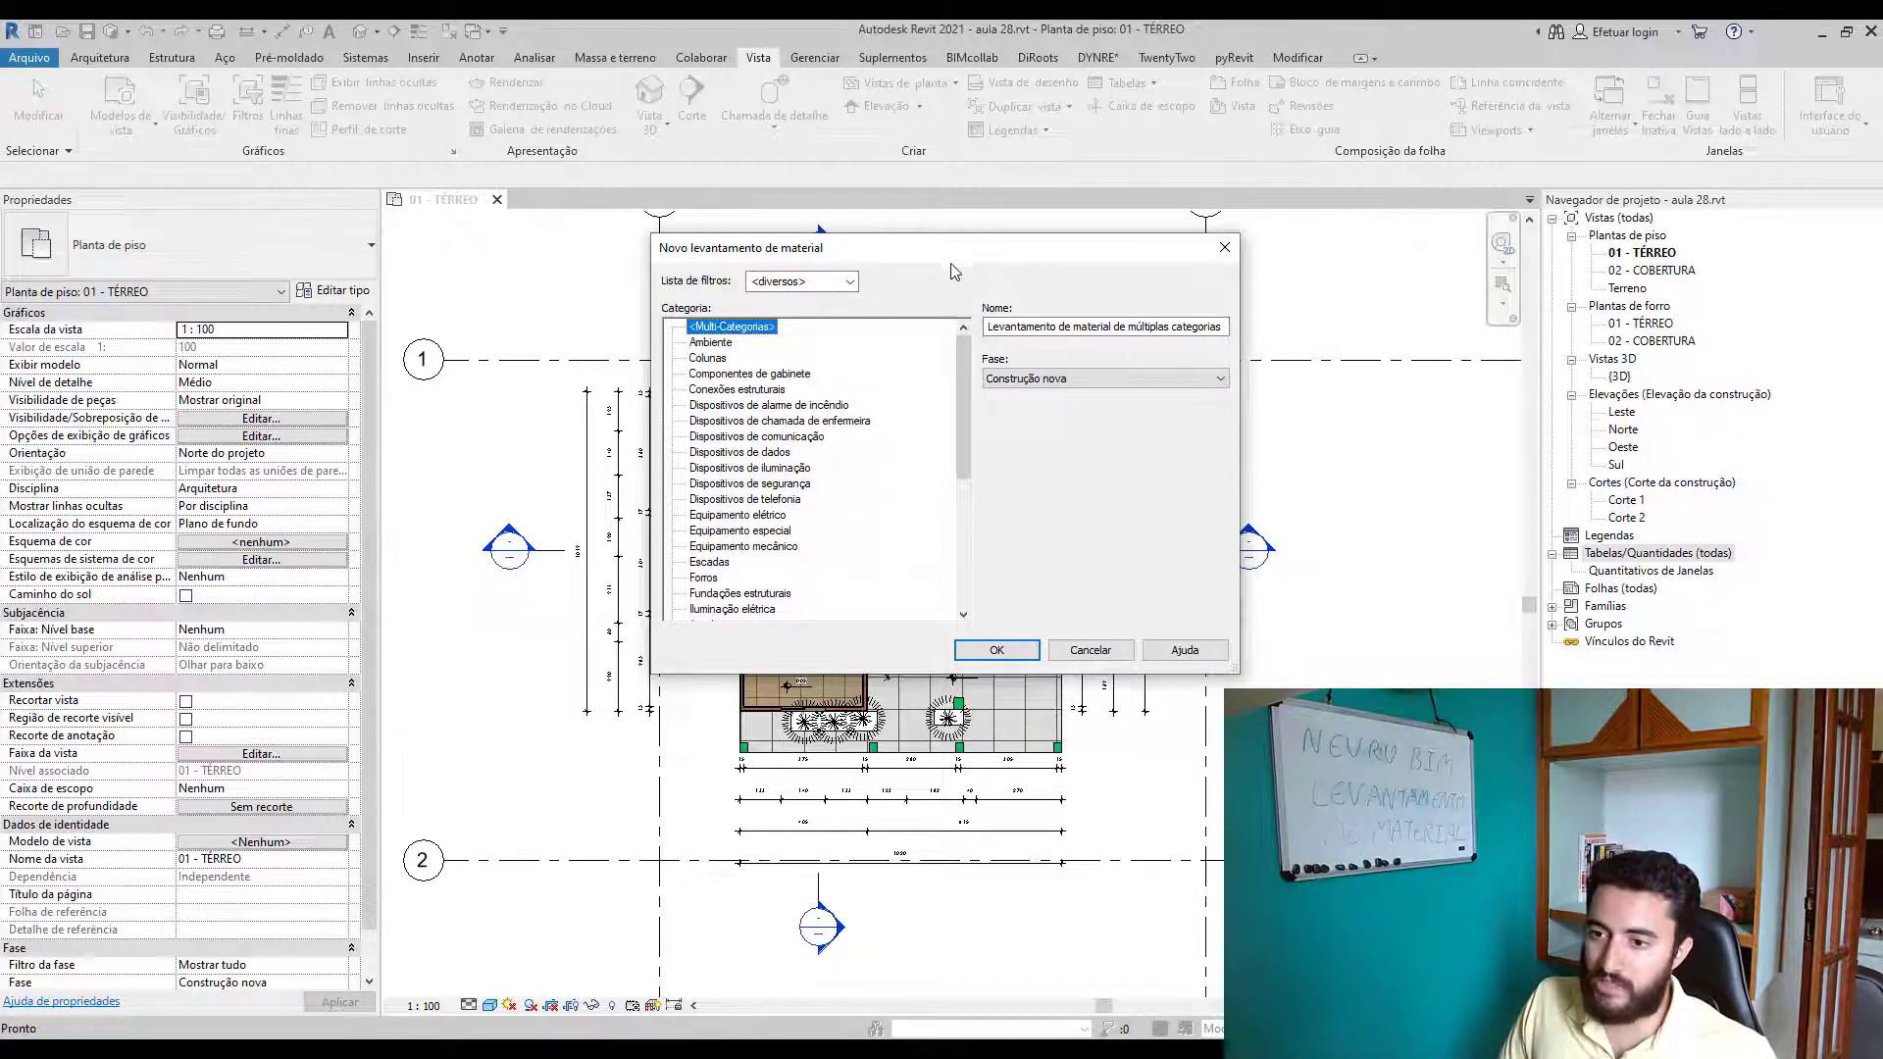
drag(968, 368, 969, 495)
click(708, 452)
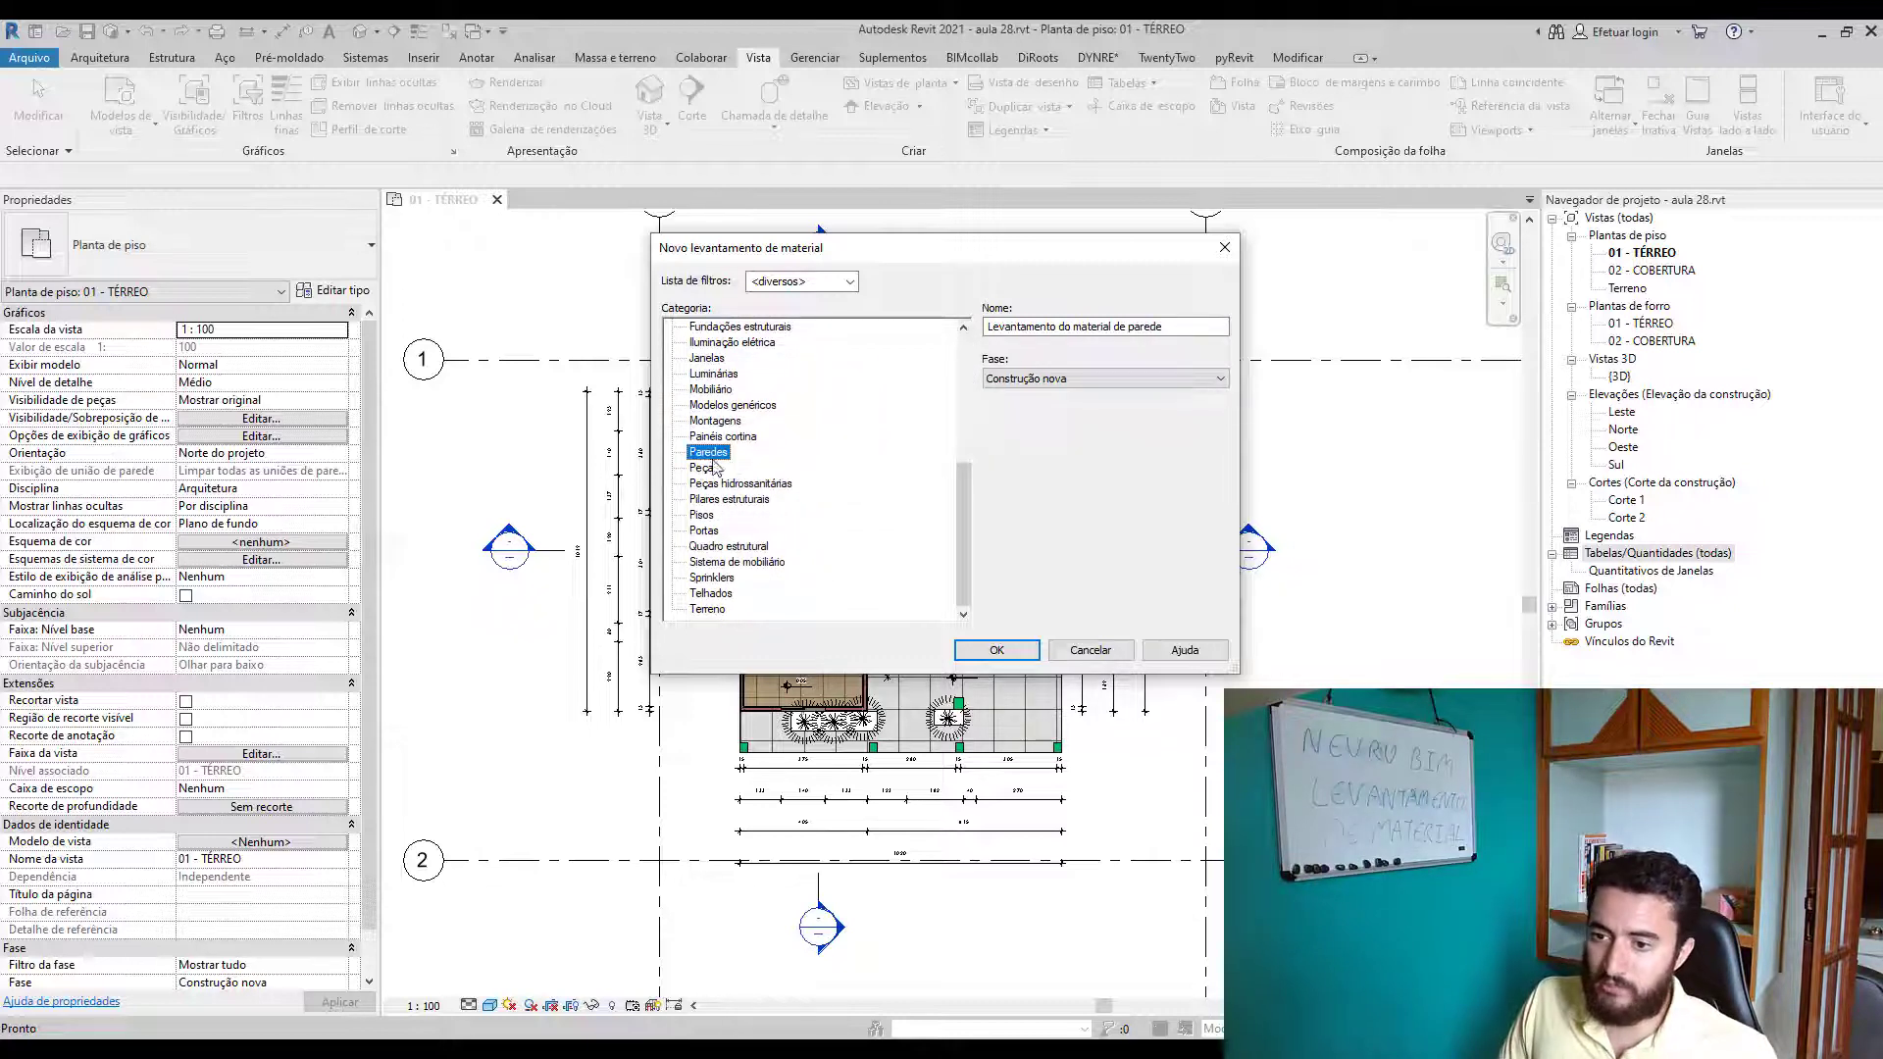
click(990, 650)
- Add the fields Material: Nome, Material: Área and Material: Volume to the wall takeoff, in that order
drag(1380, 271, 921, 271)
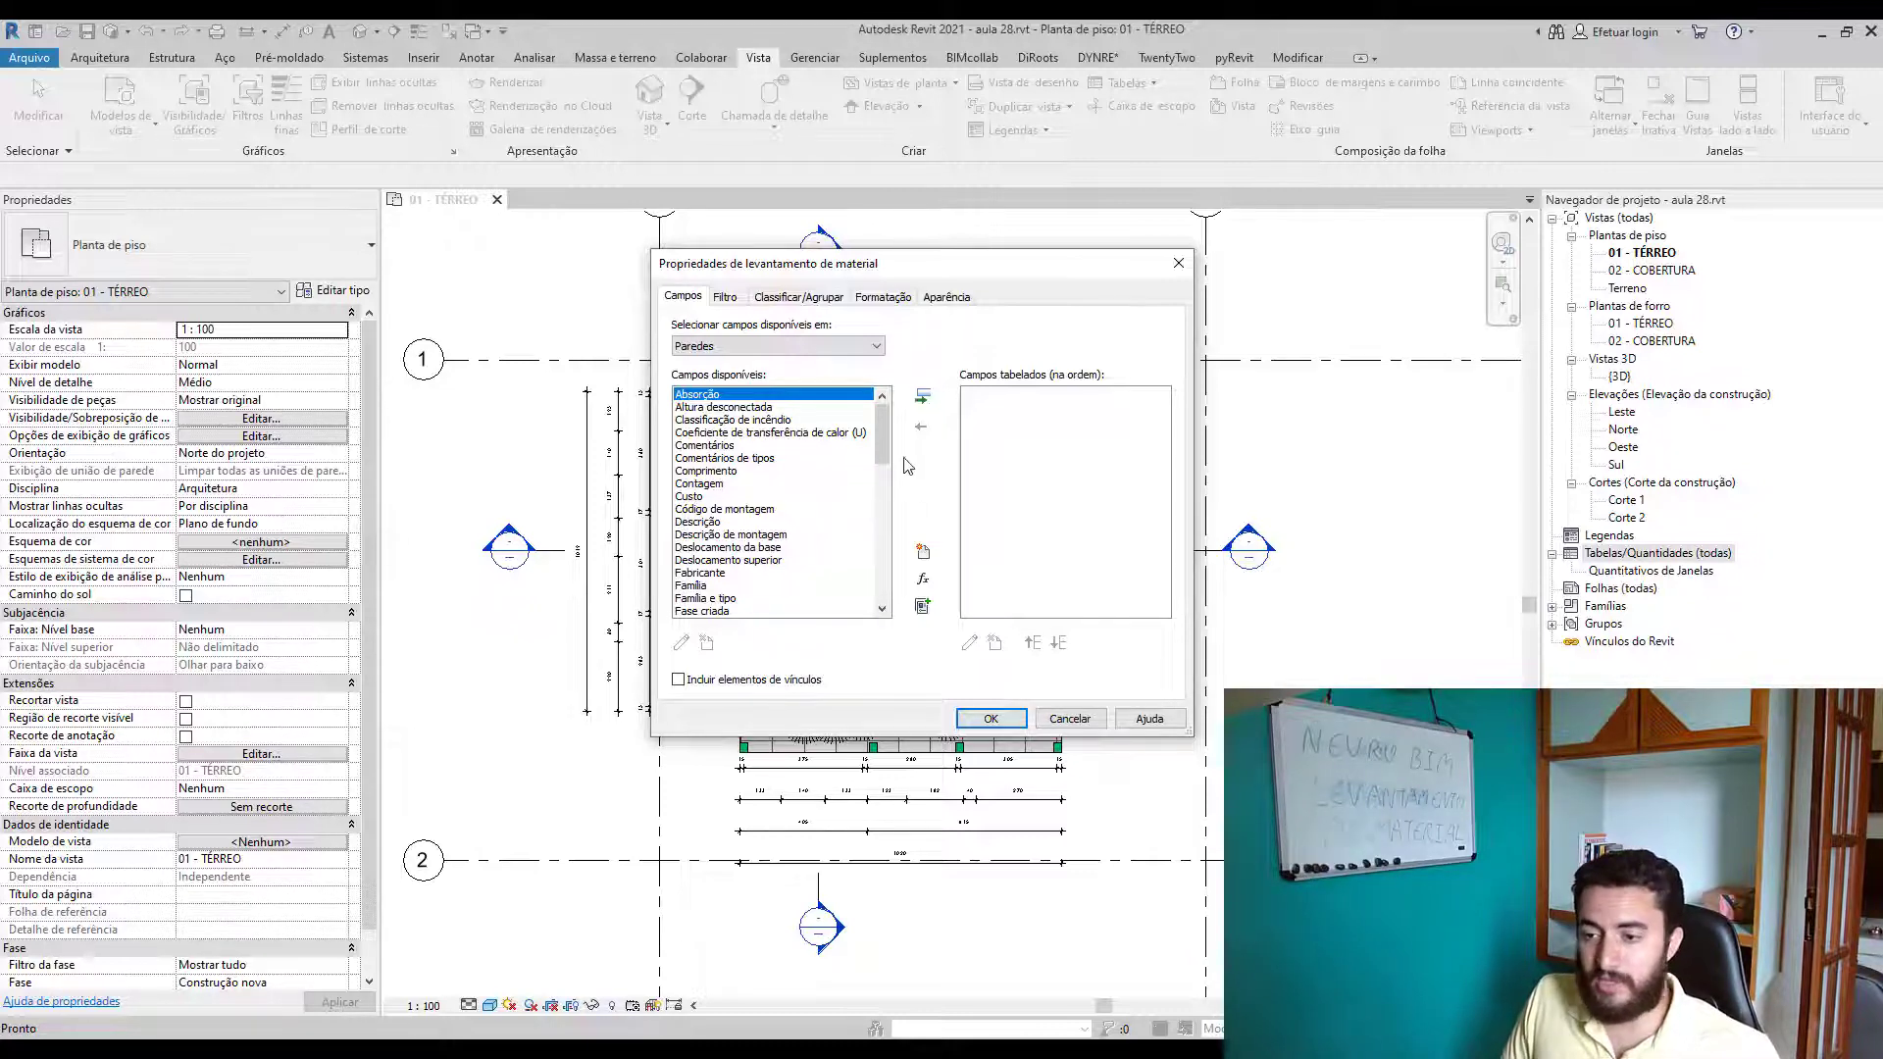
scroll(888, 451, down, 1)
drag(887, 451, 887, 561)
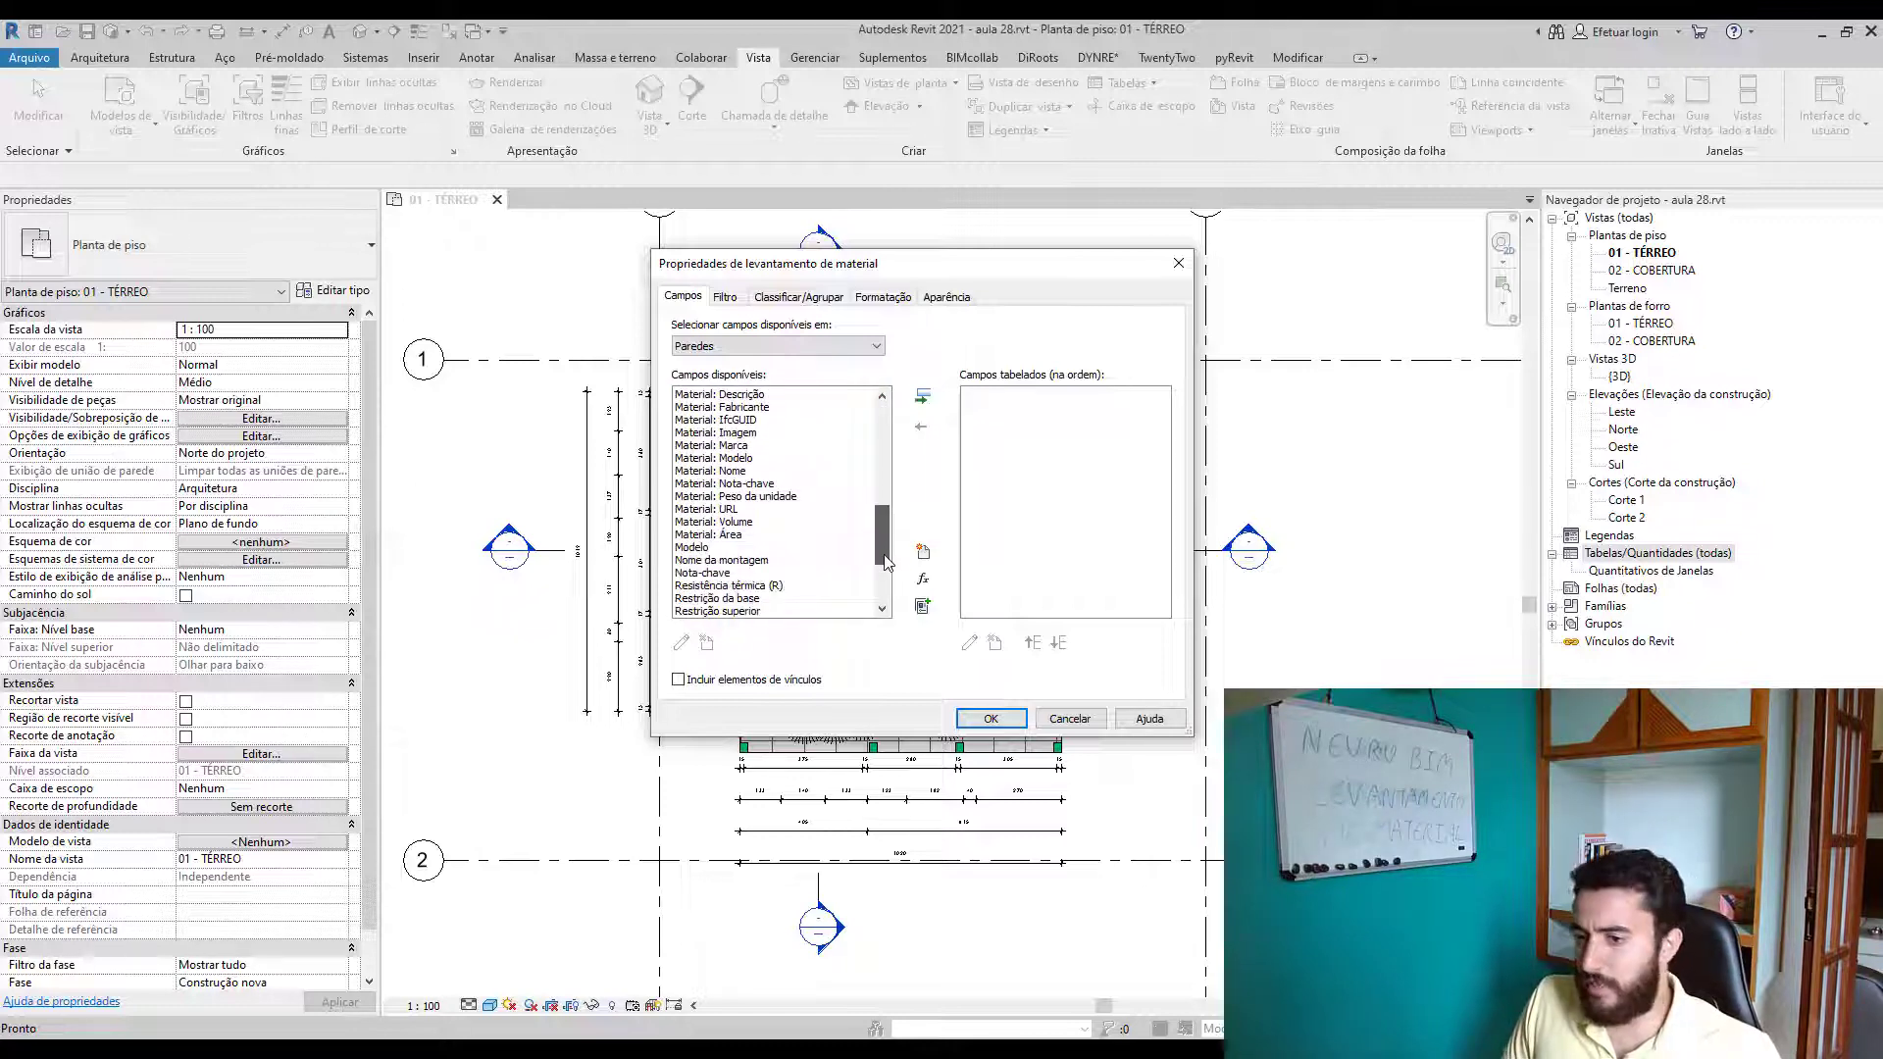
click(709, 473)
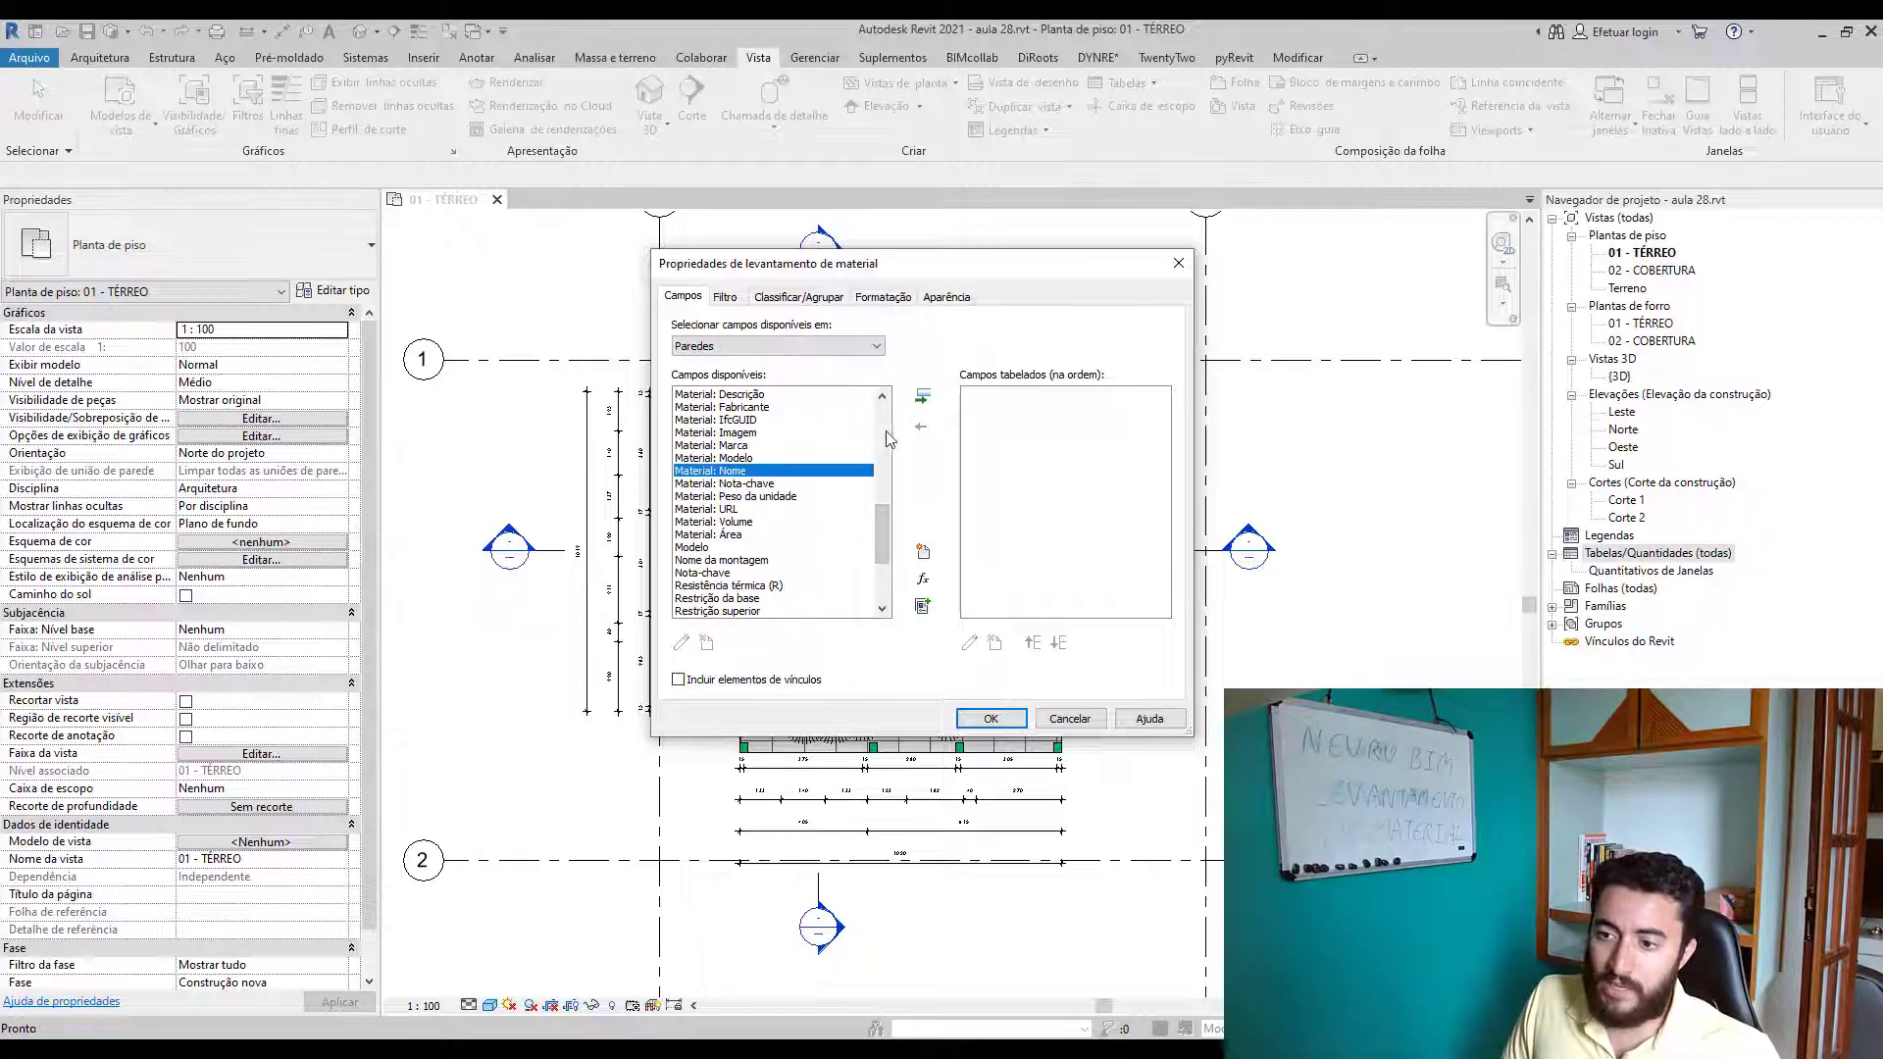
click(922, 396)
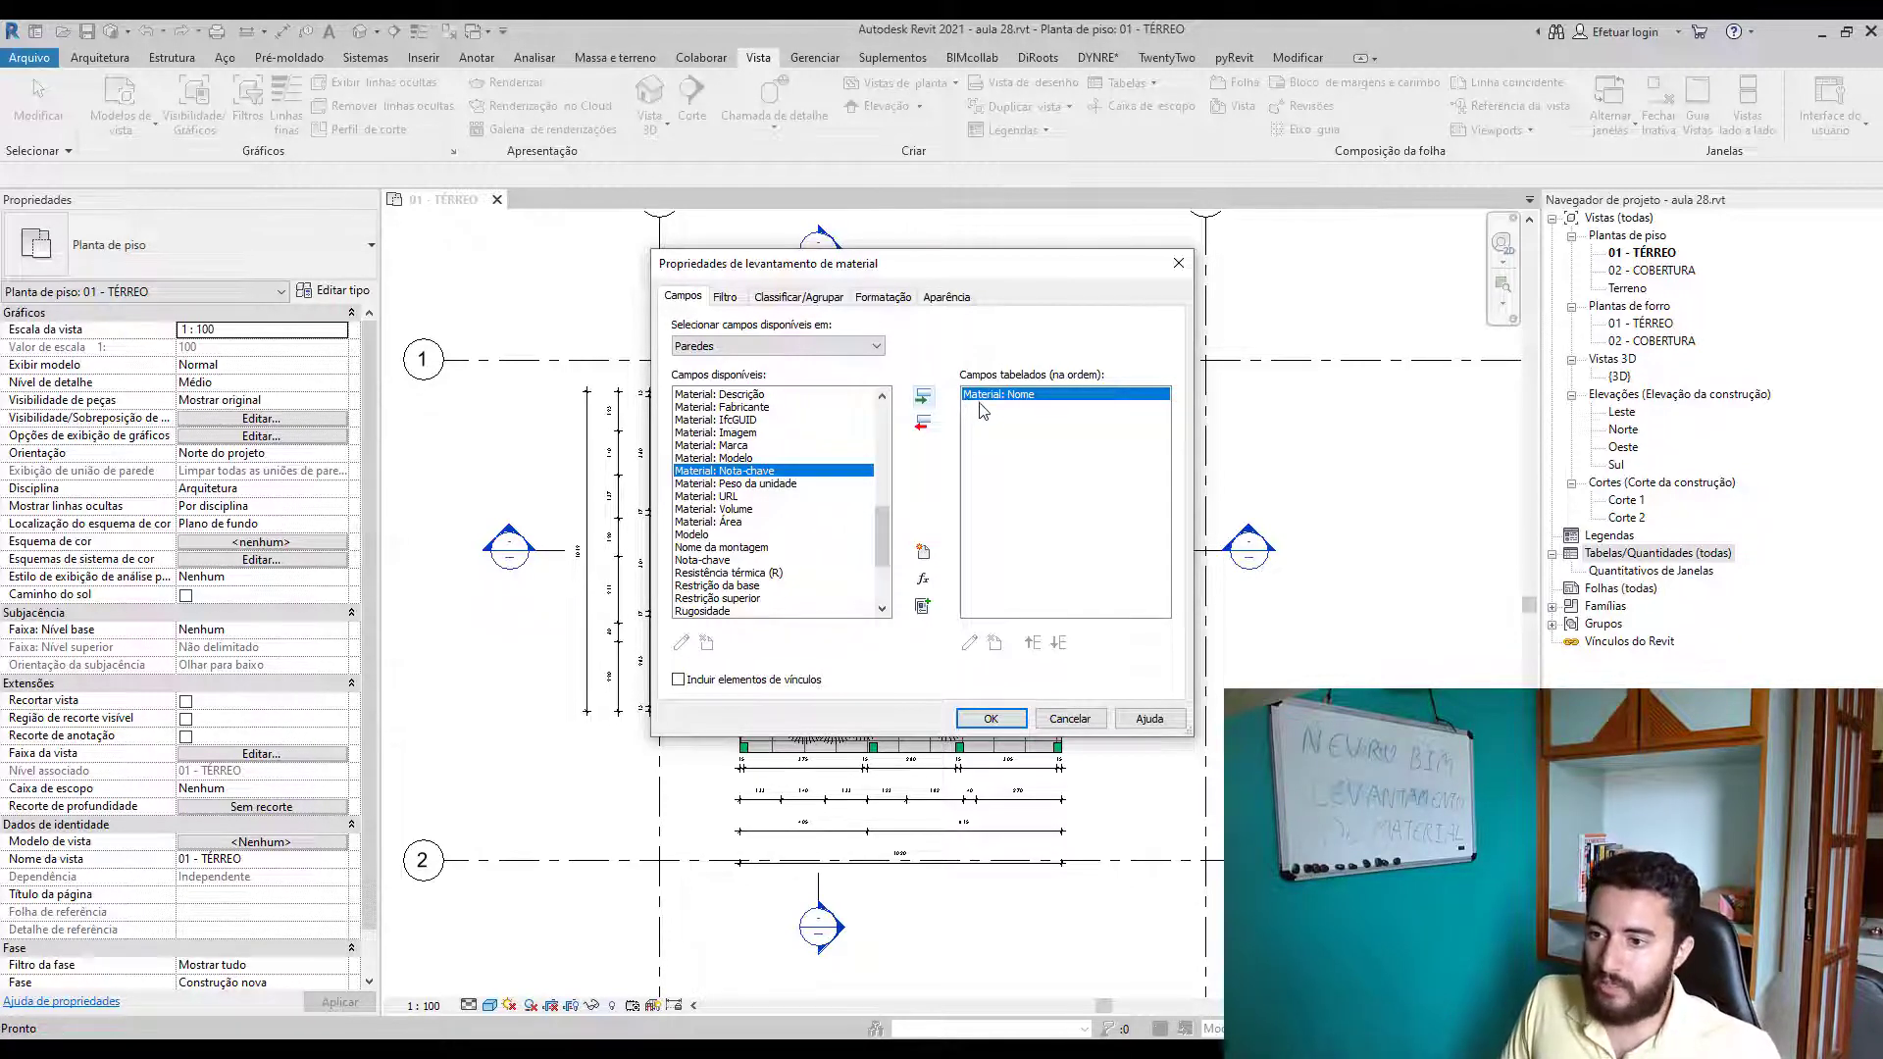
click(777, 523)
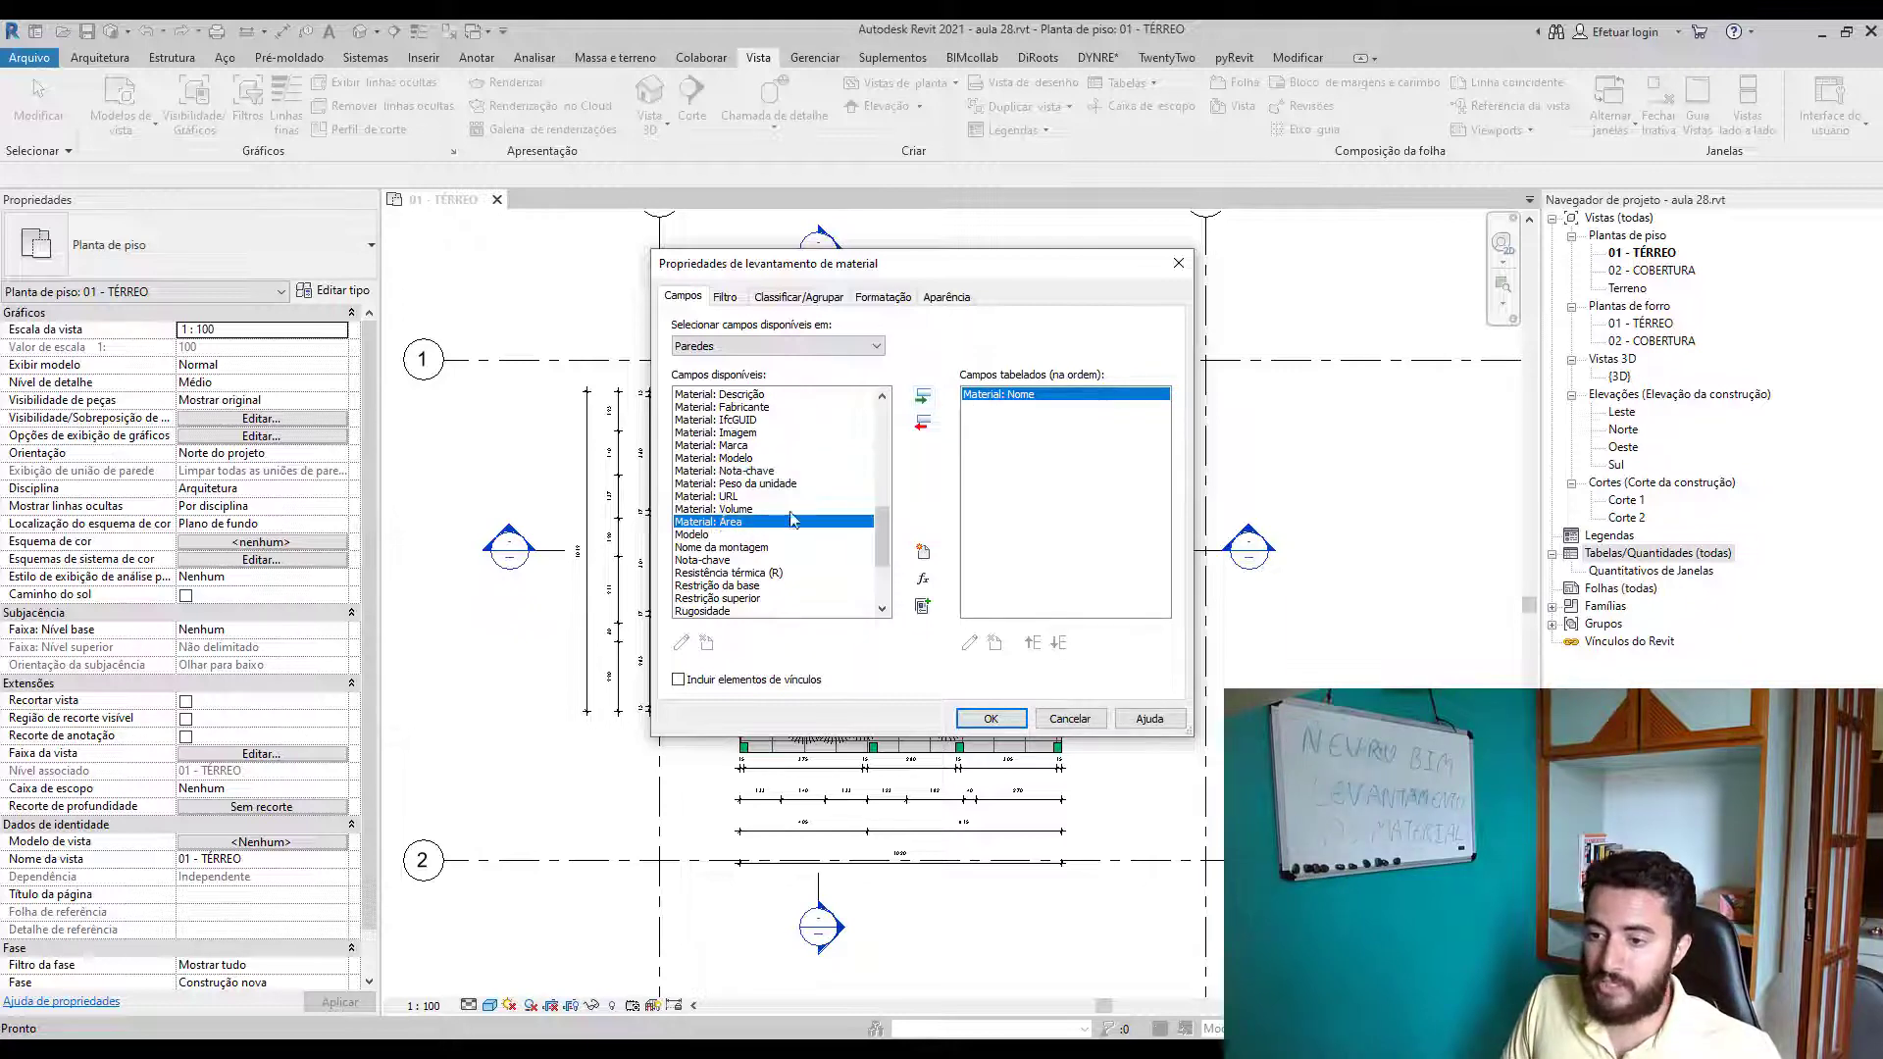
click(921, 397)
click(774, 508)
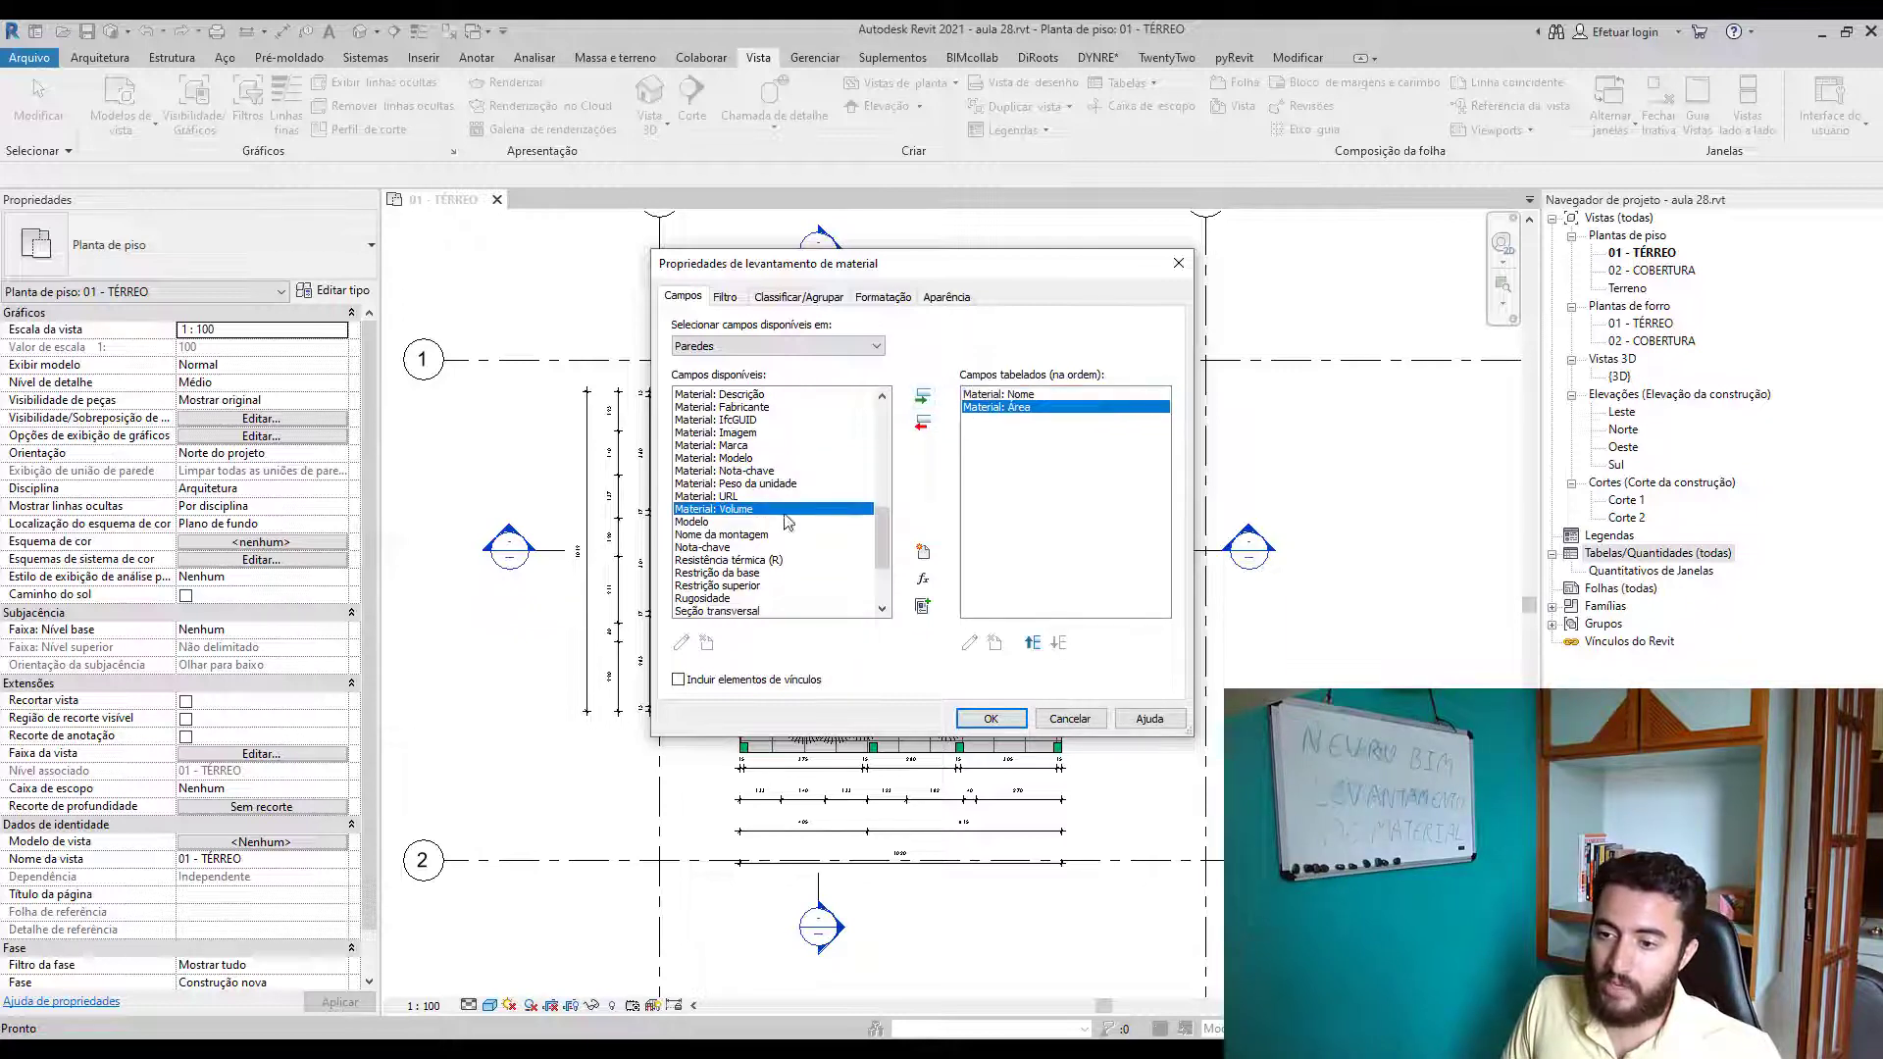
click(918, 400)
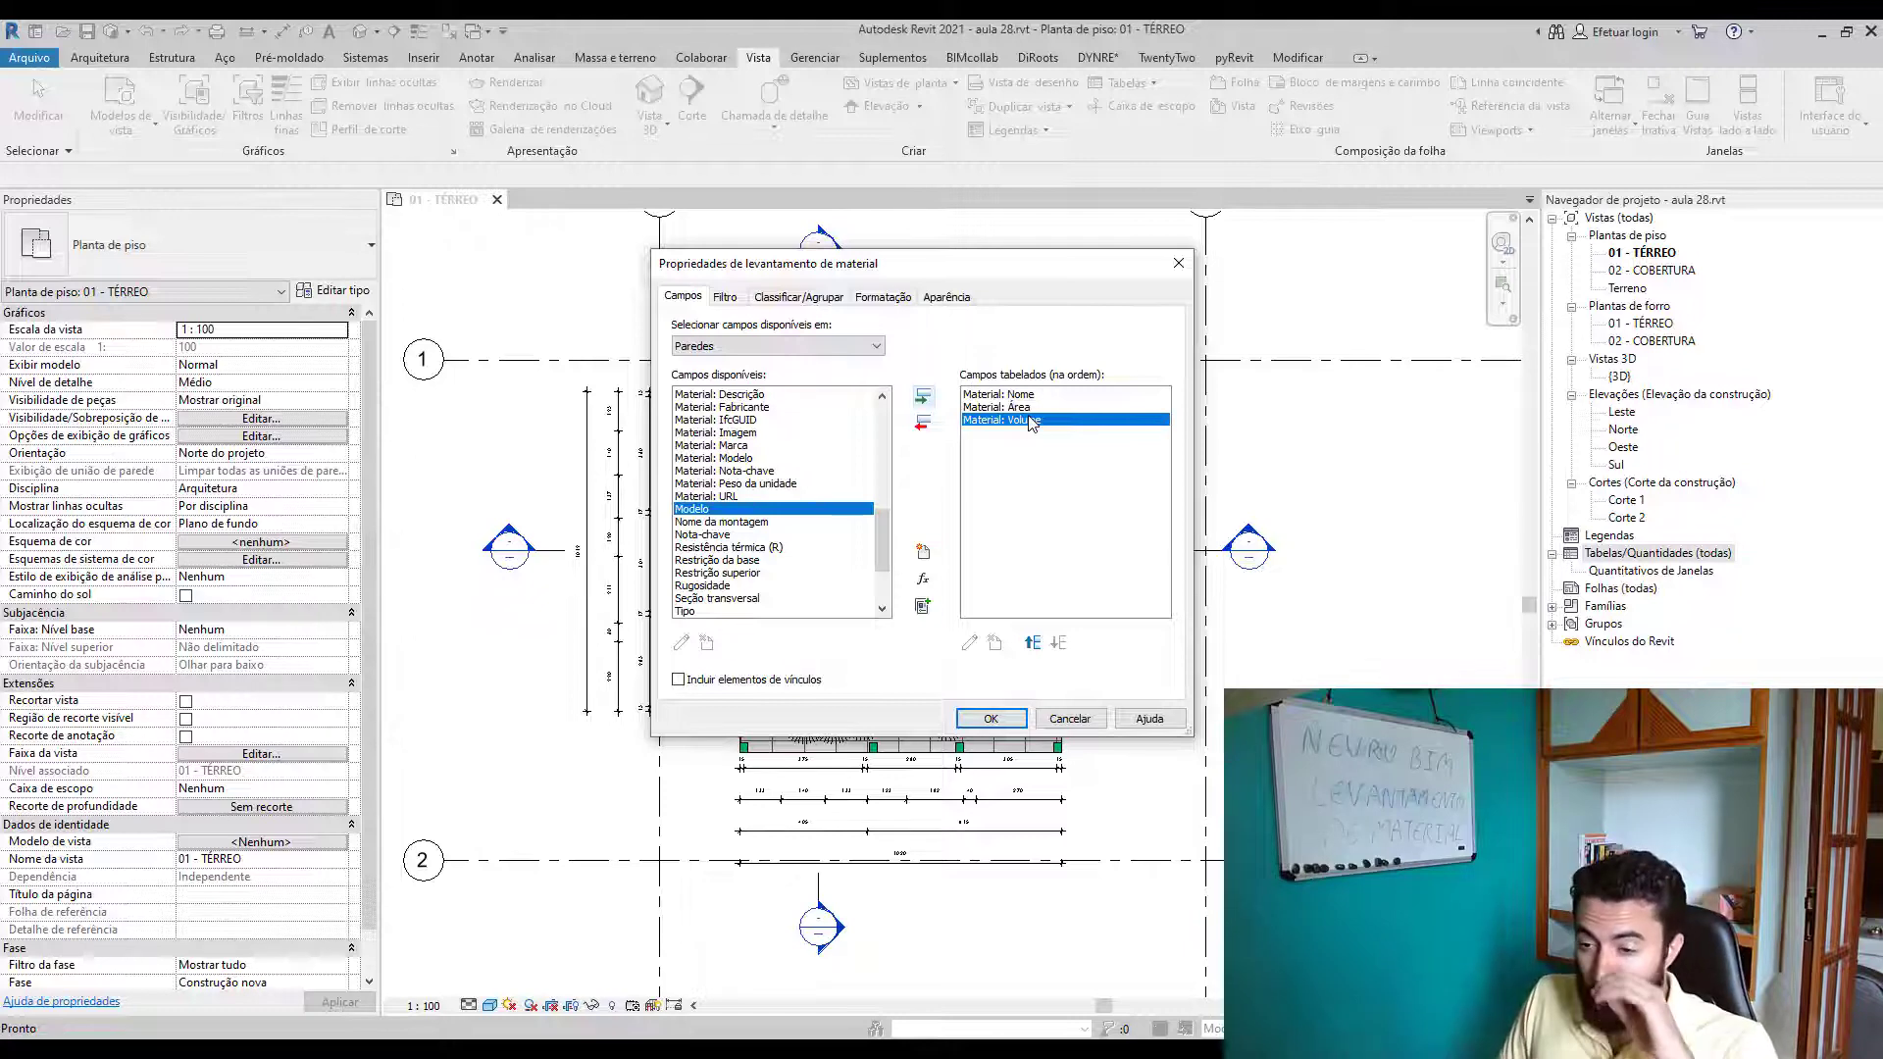
- Compare the general wall fields Volume and Área with the scheduled Material: Área and Material: Volume fields
scroll(704, 608, down, 3)
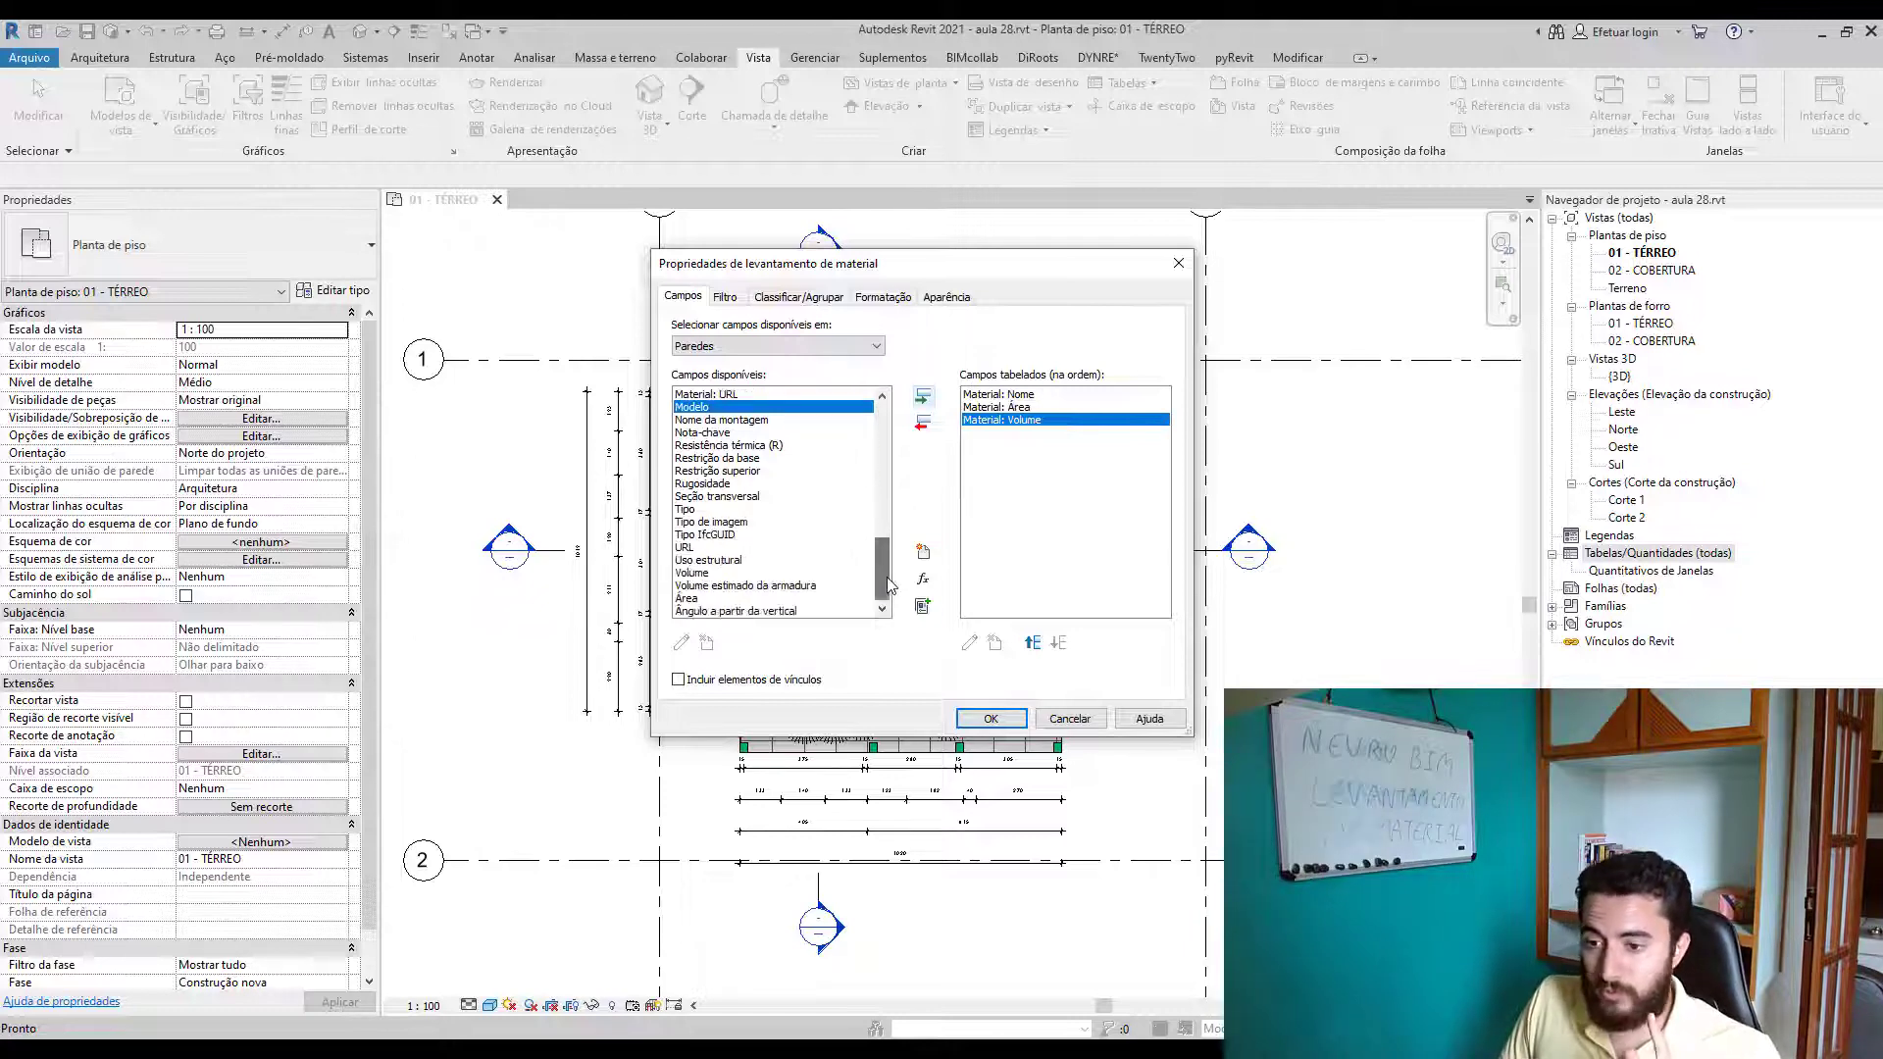
click(701, 600)
click(713, 575)
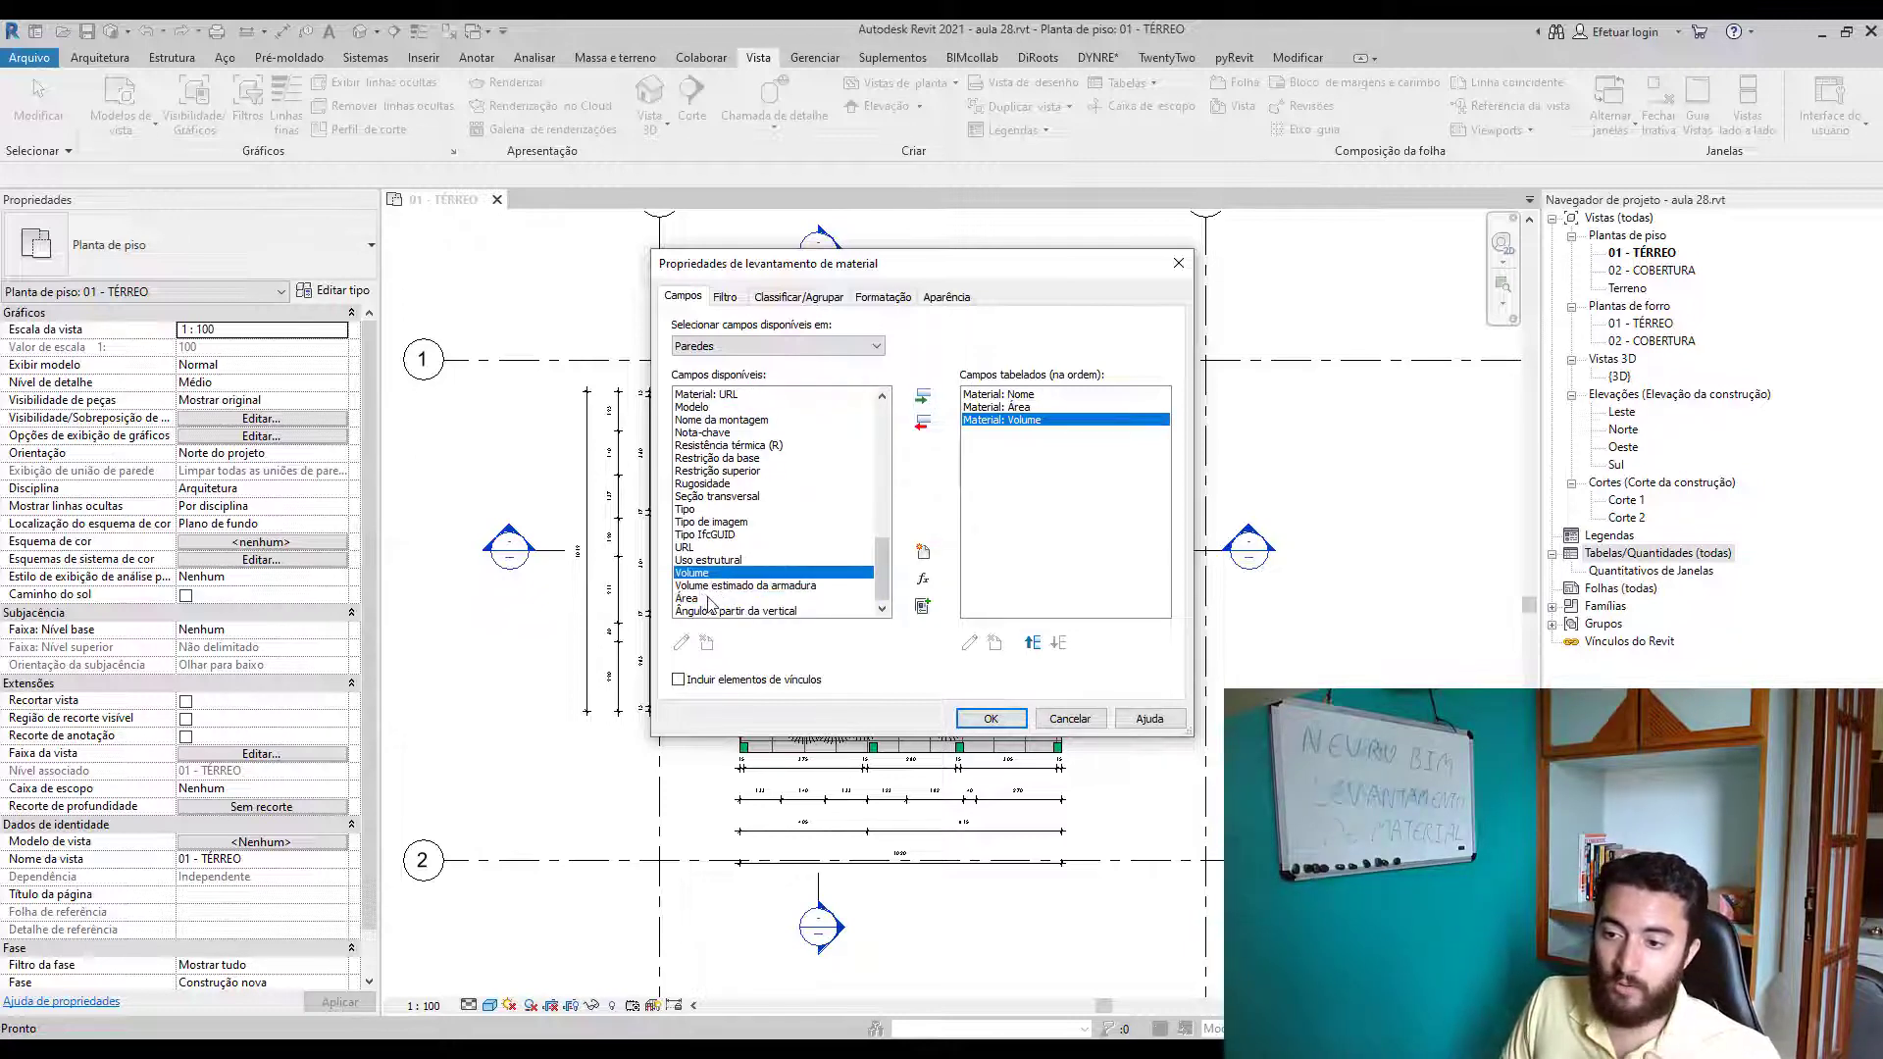
click(722, 600)
click(718, 574)
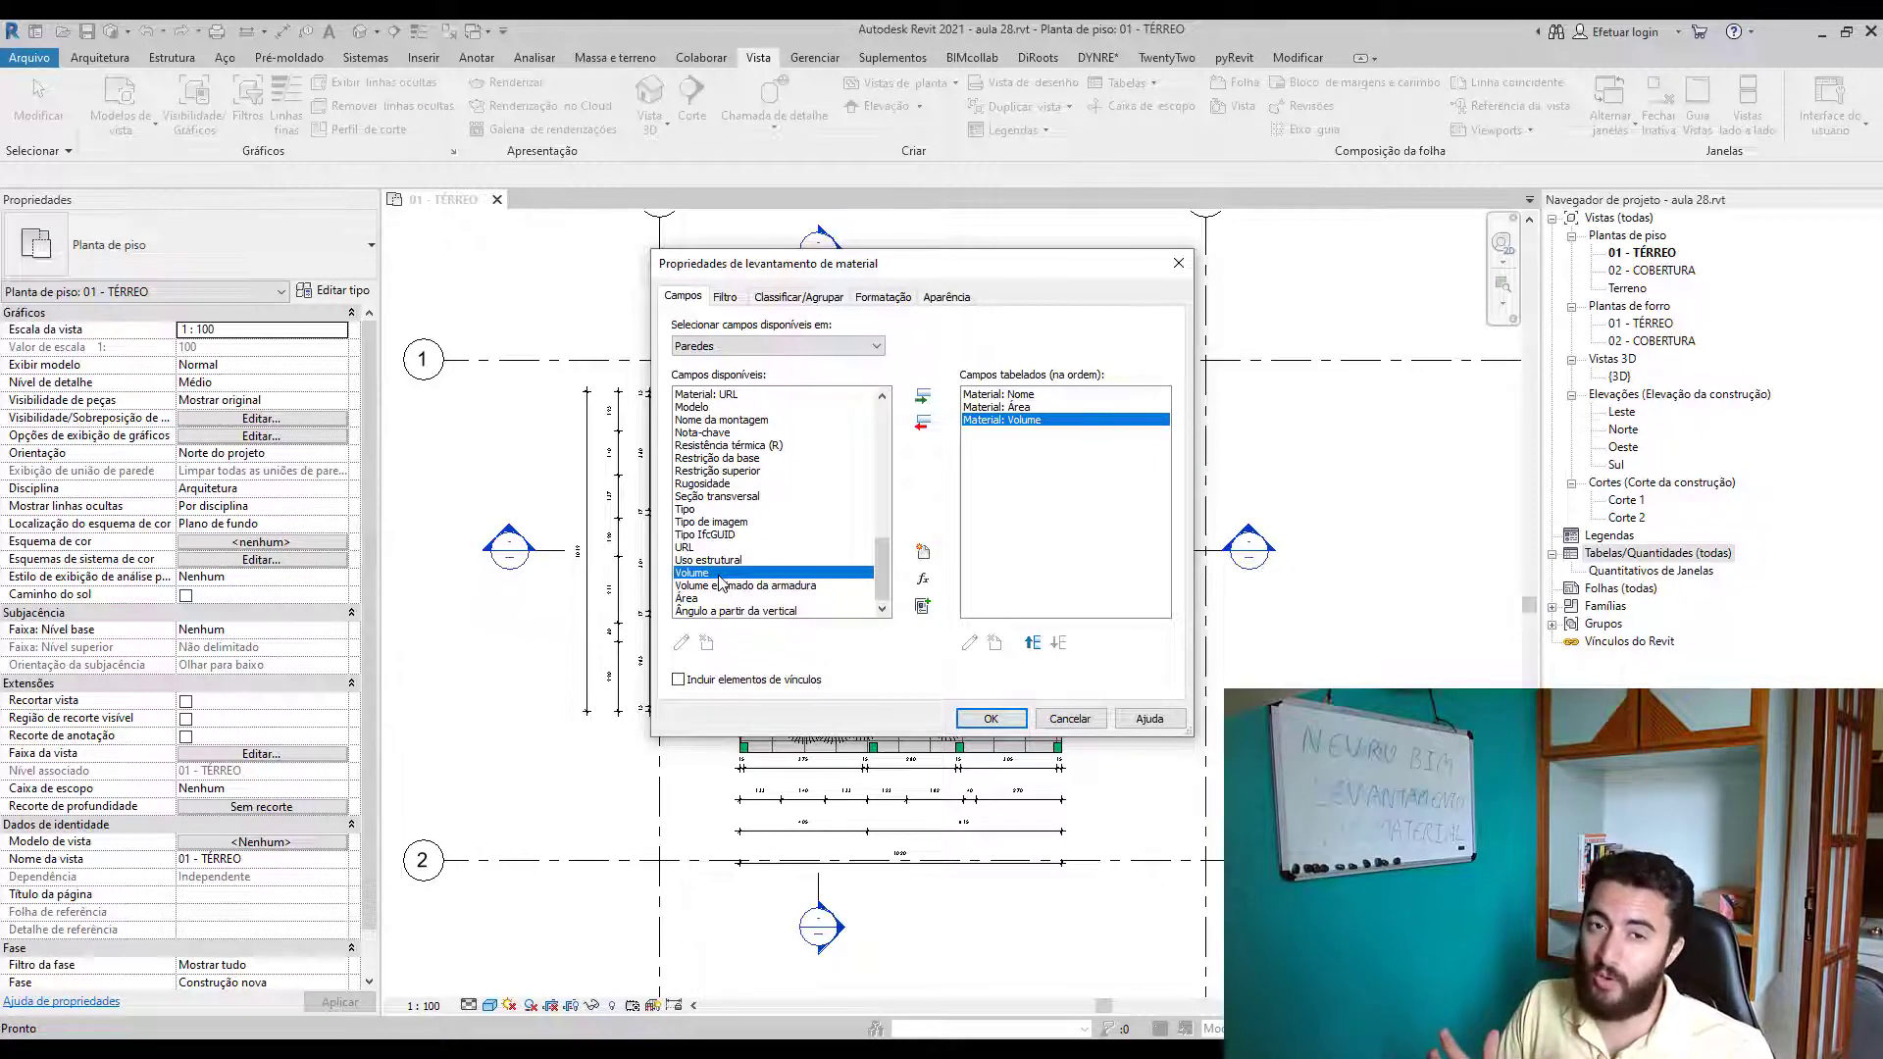
click(1003, 408)
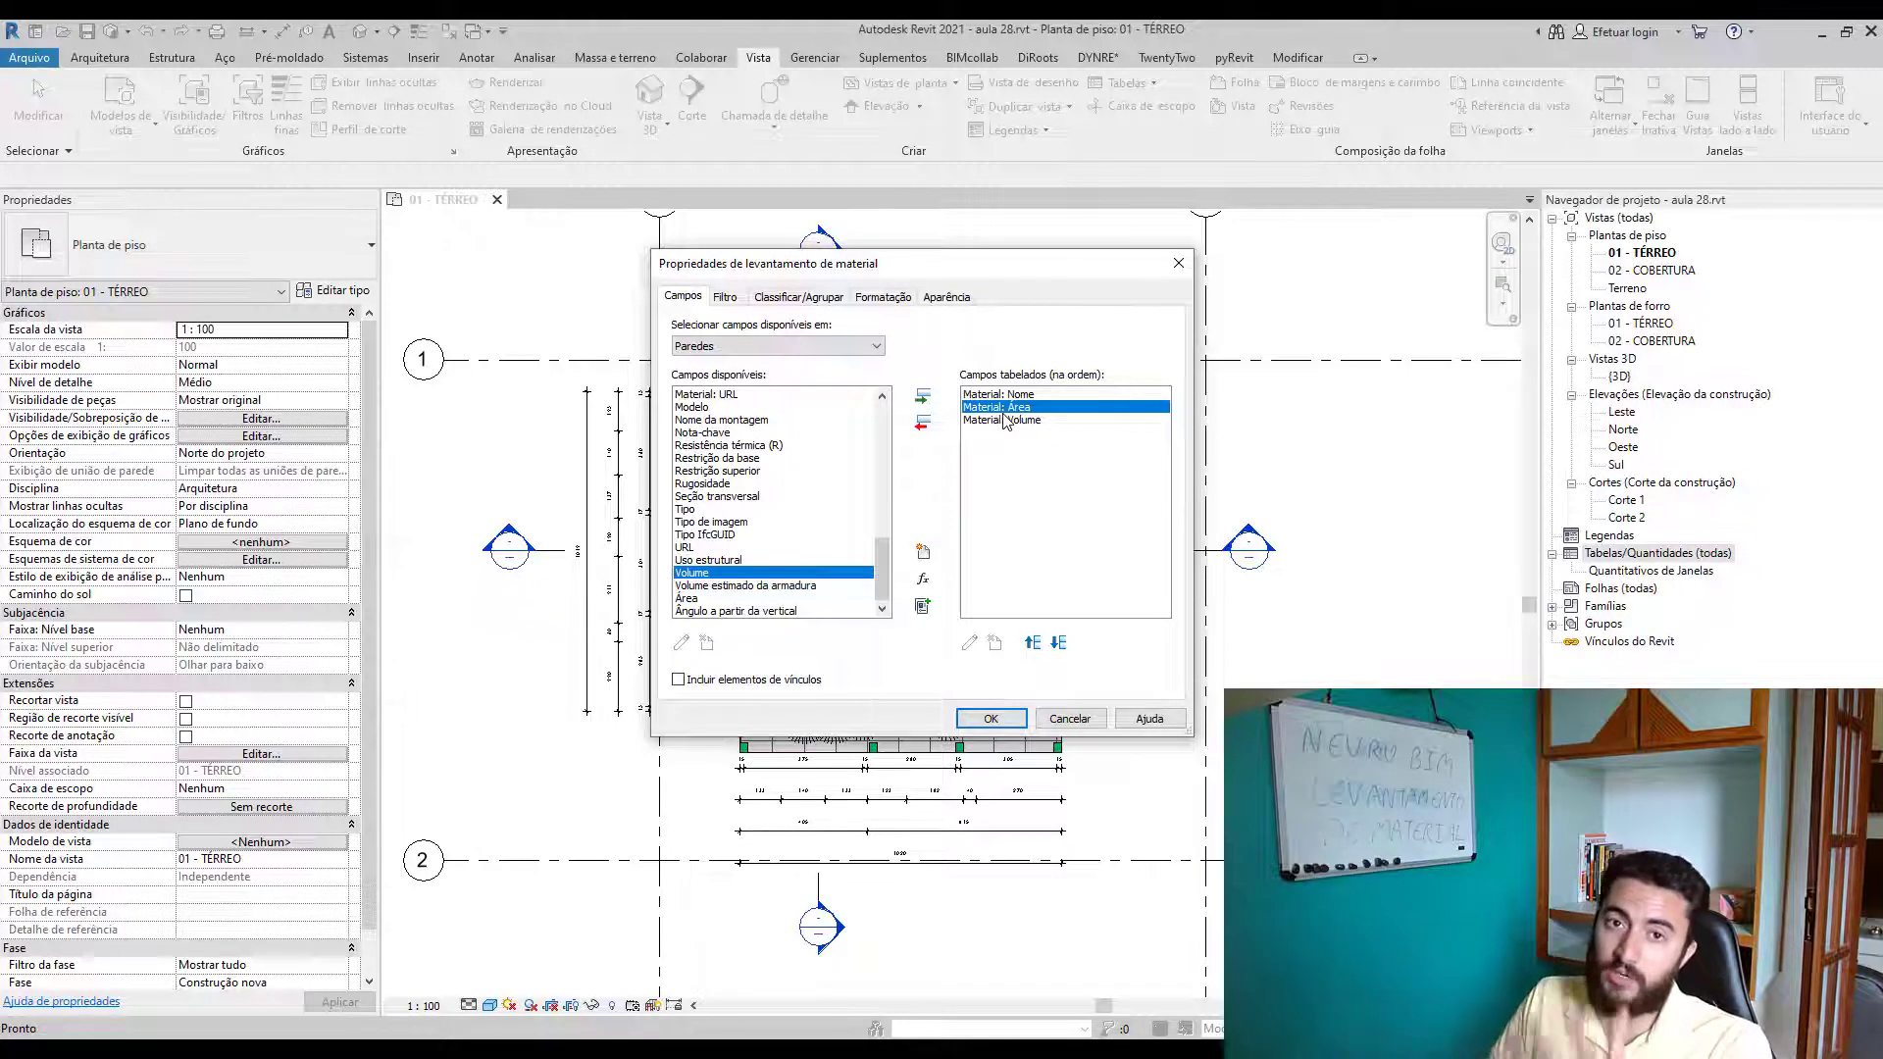
key(Up)
click(716, 574)
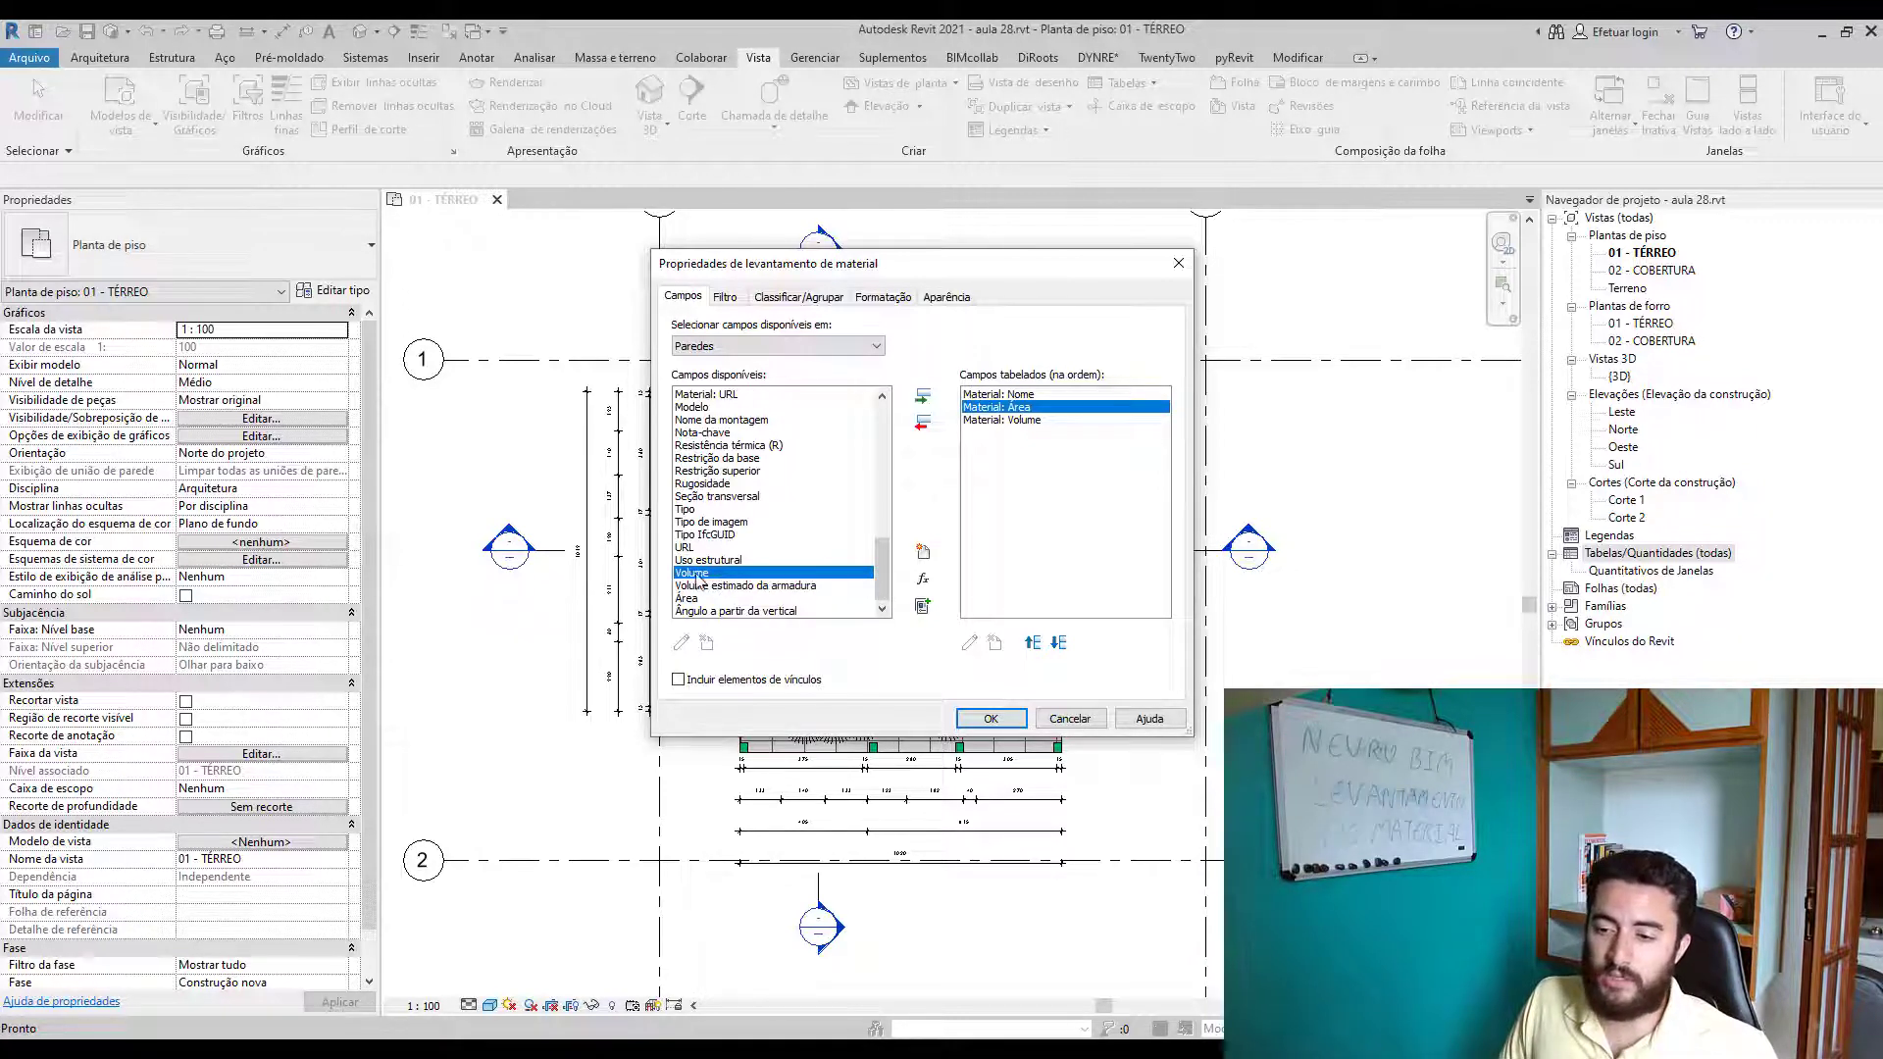
click(706, 598)
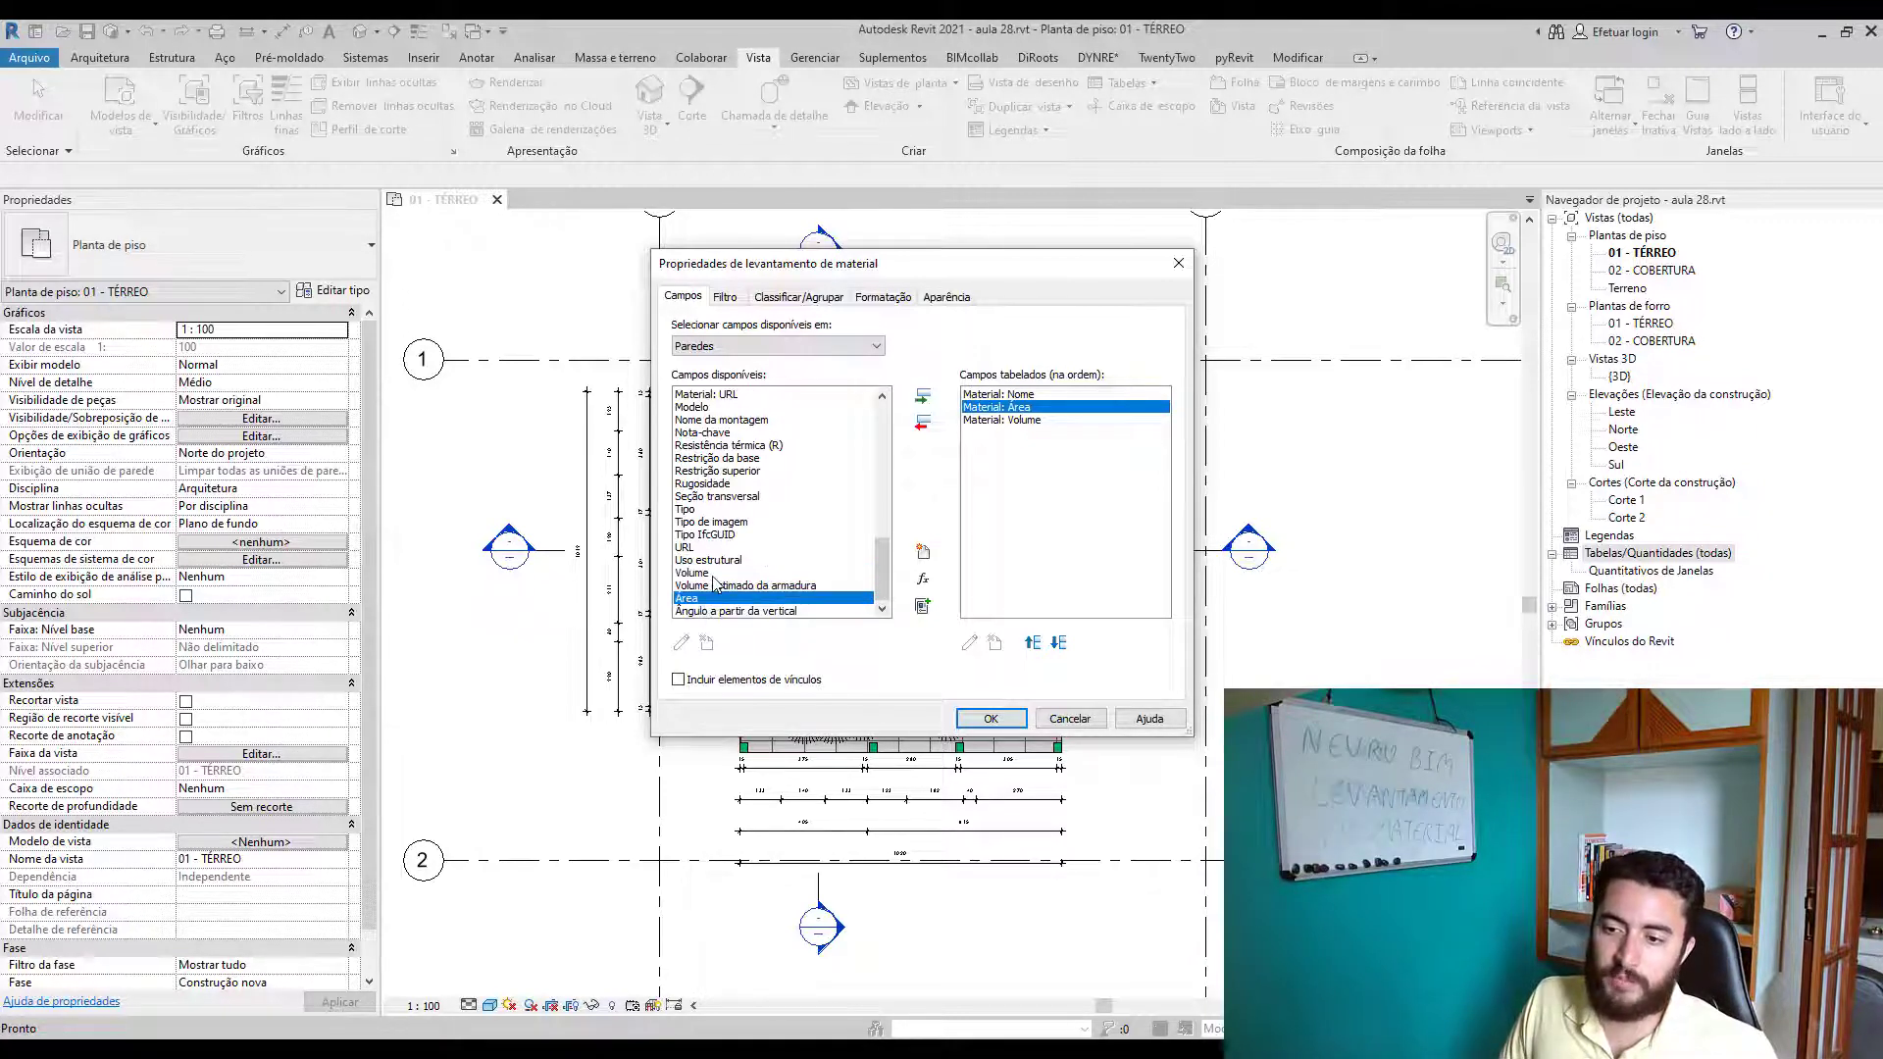
click(714, 575)
drag(888, 268, 819, 244)
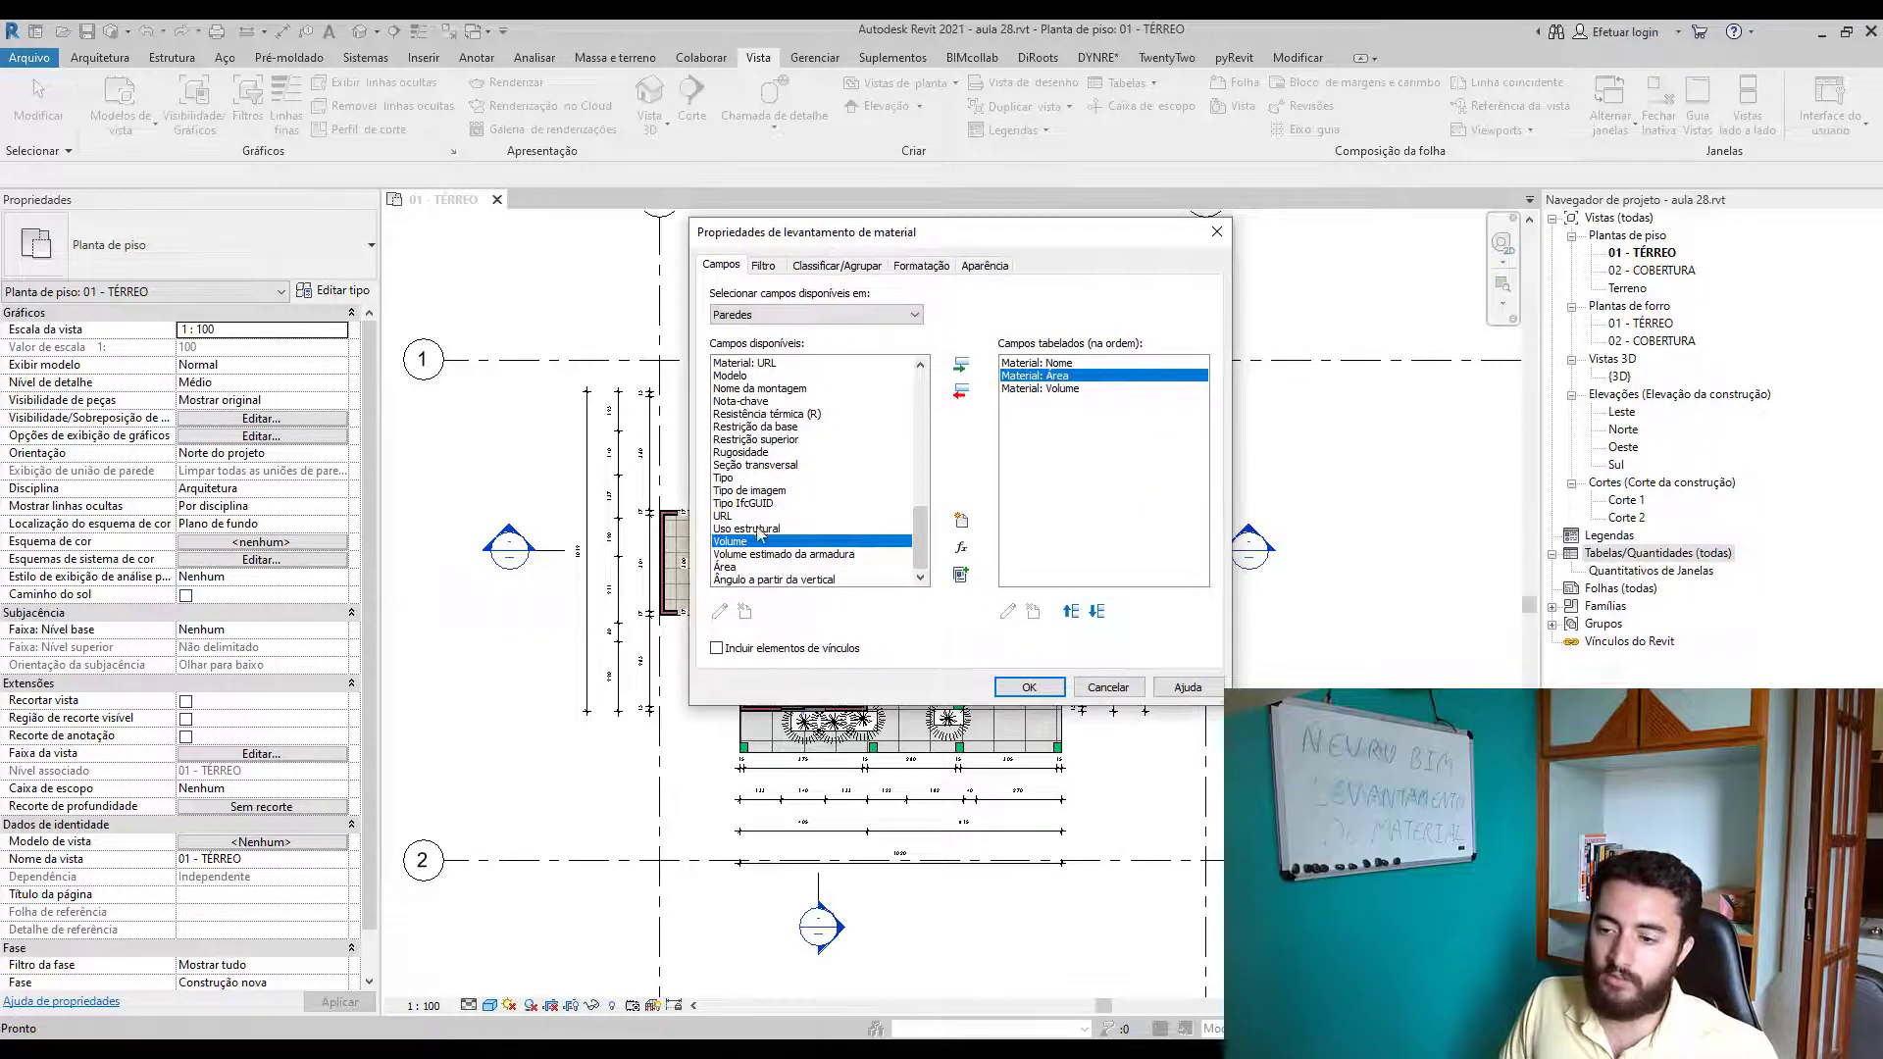
click(743, 566)
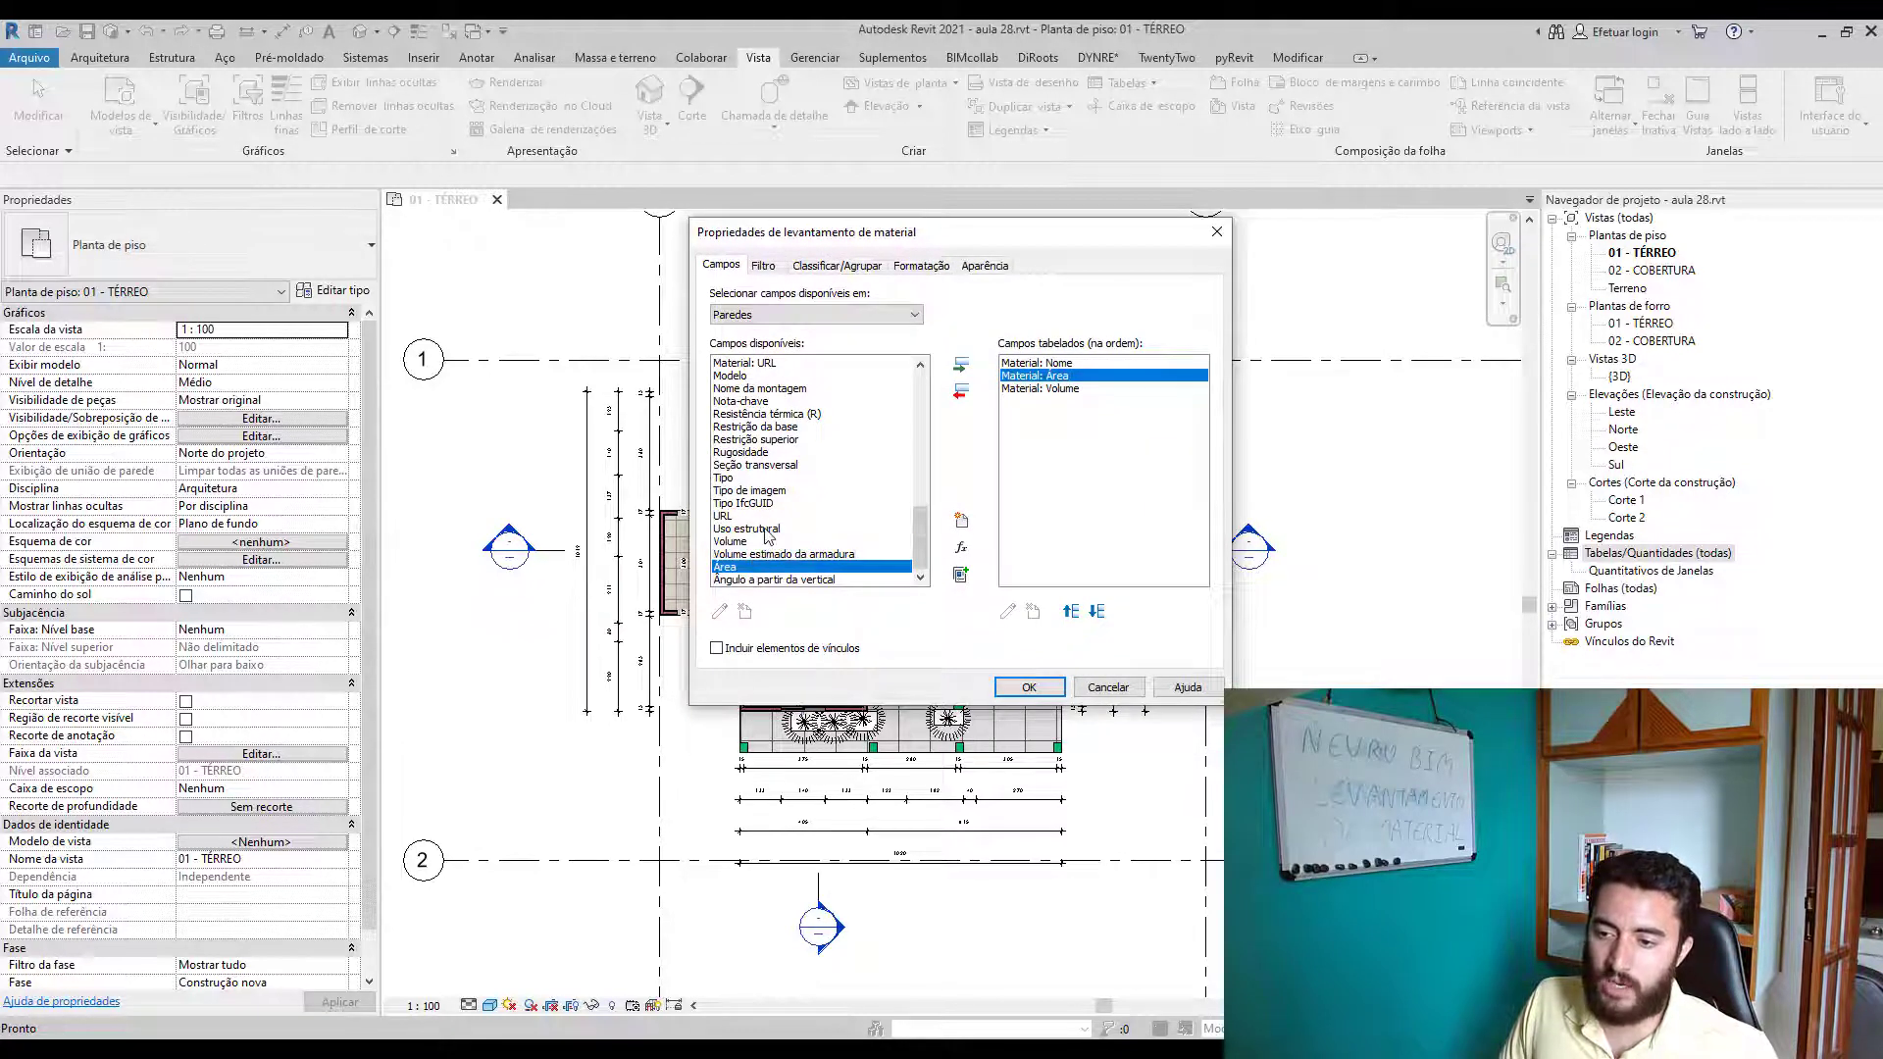
click(757, 541)
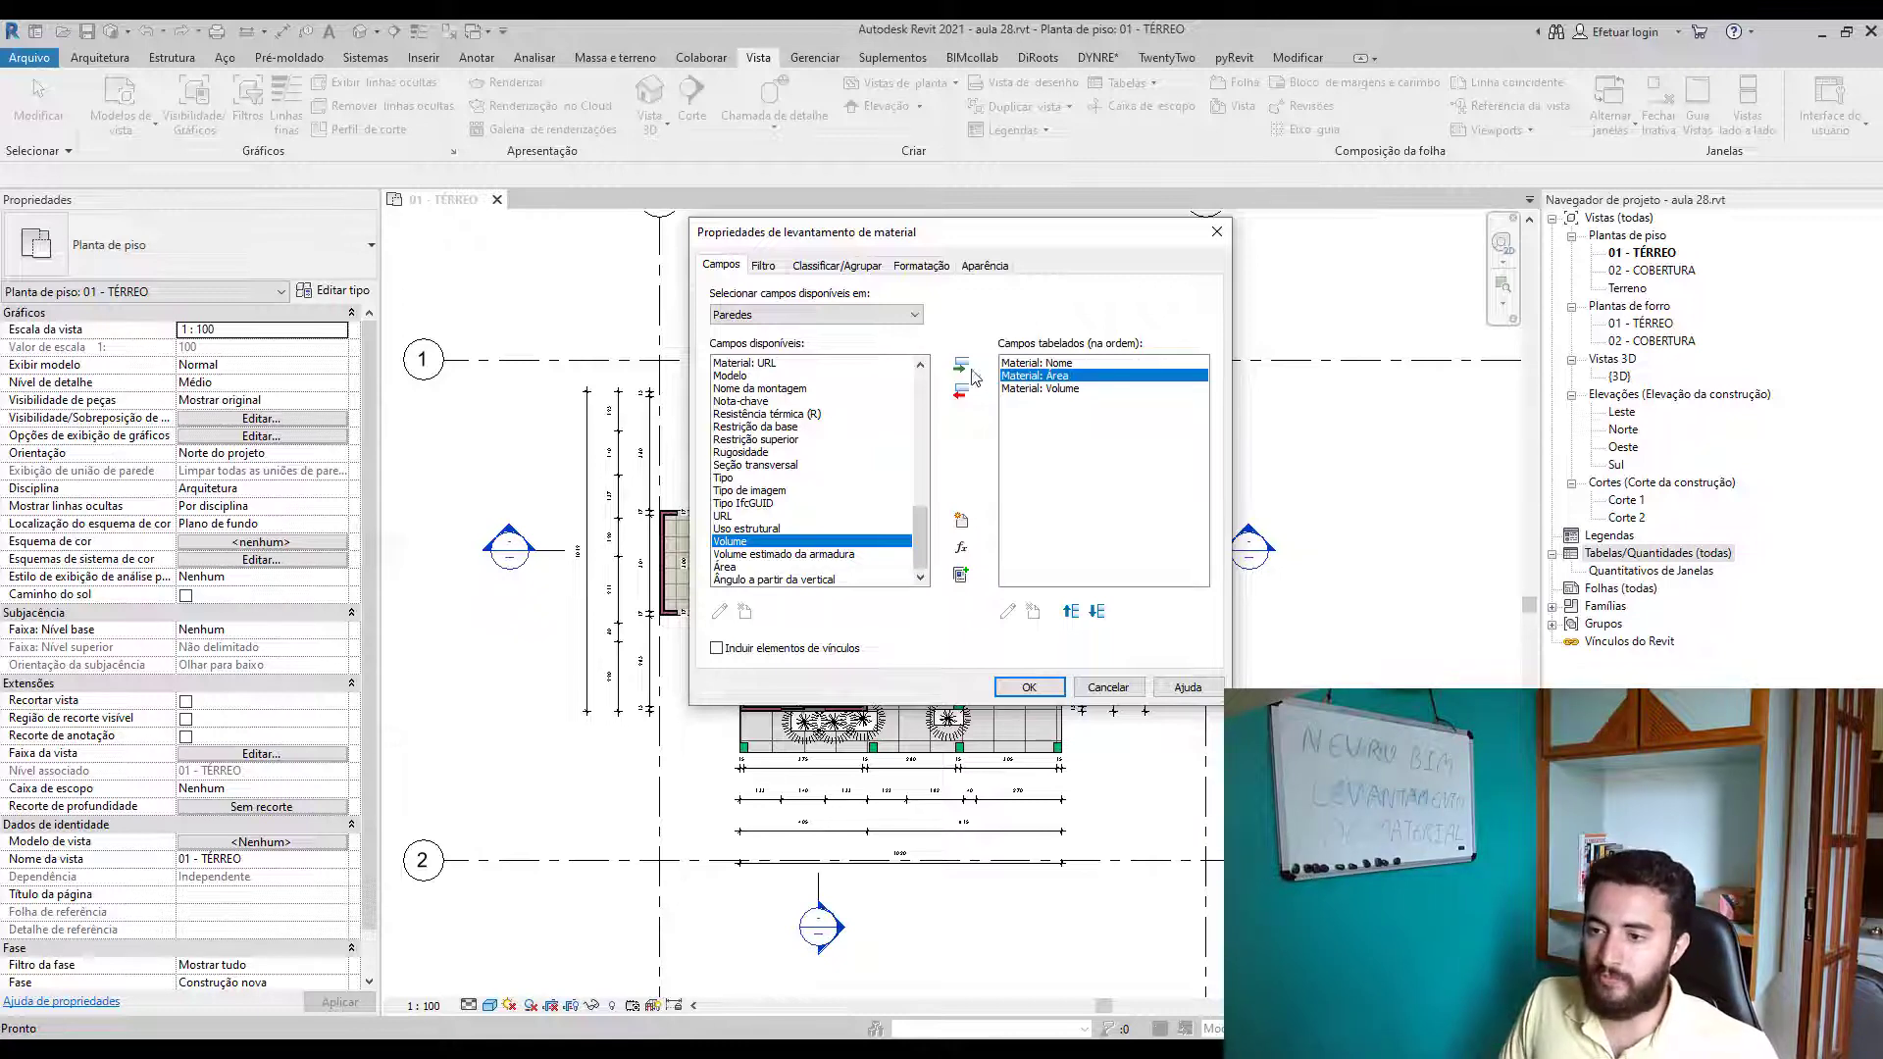
- Generate the wall material takeoff table with the chosen fields and look through its rows
click(1029, 686)
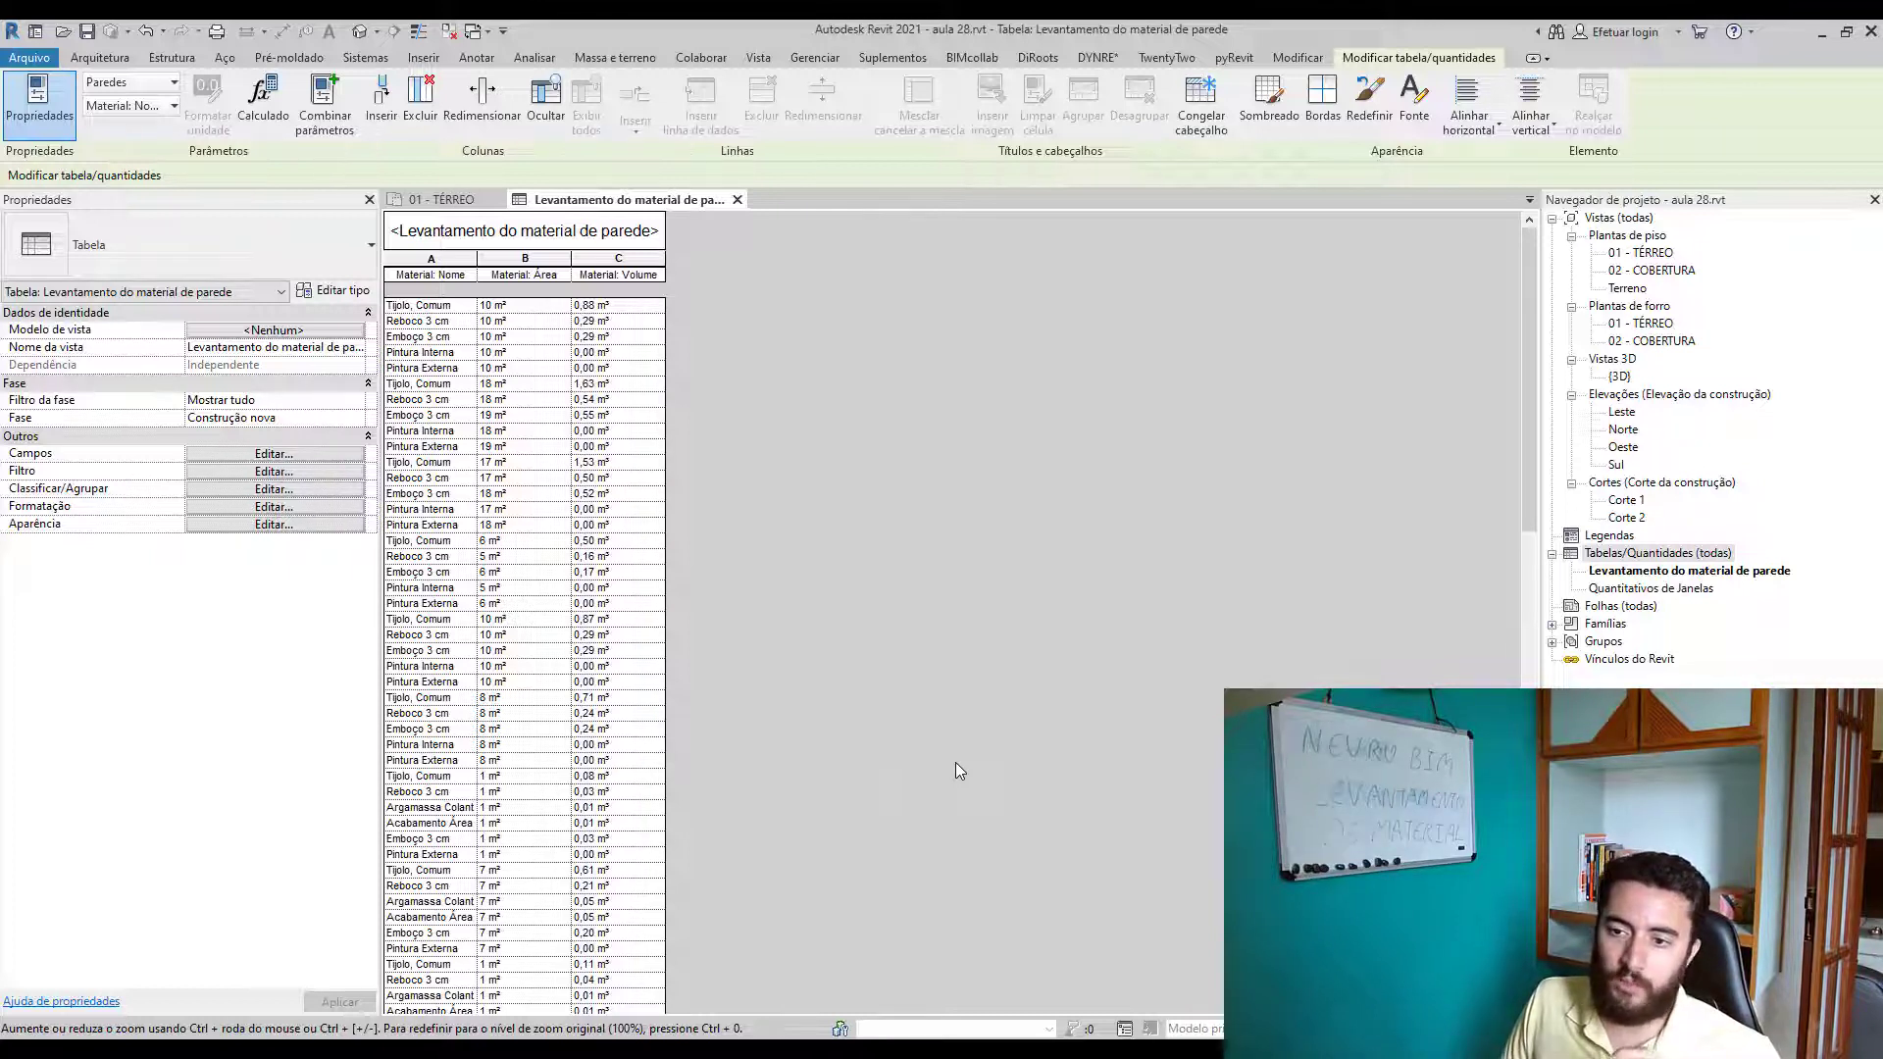
drag(1526, 338, 1532, 588)
drag(1530, 753, 1557, 266)
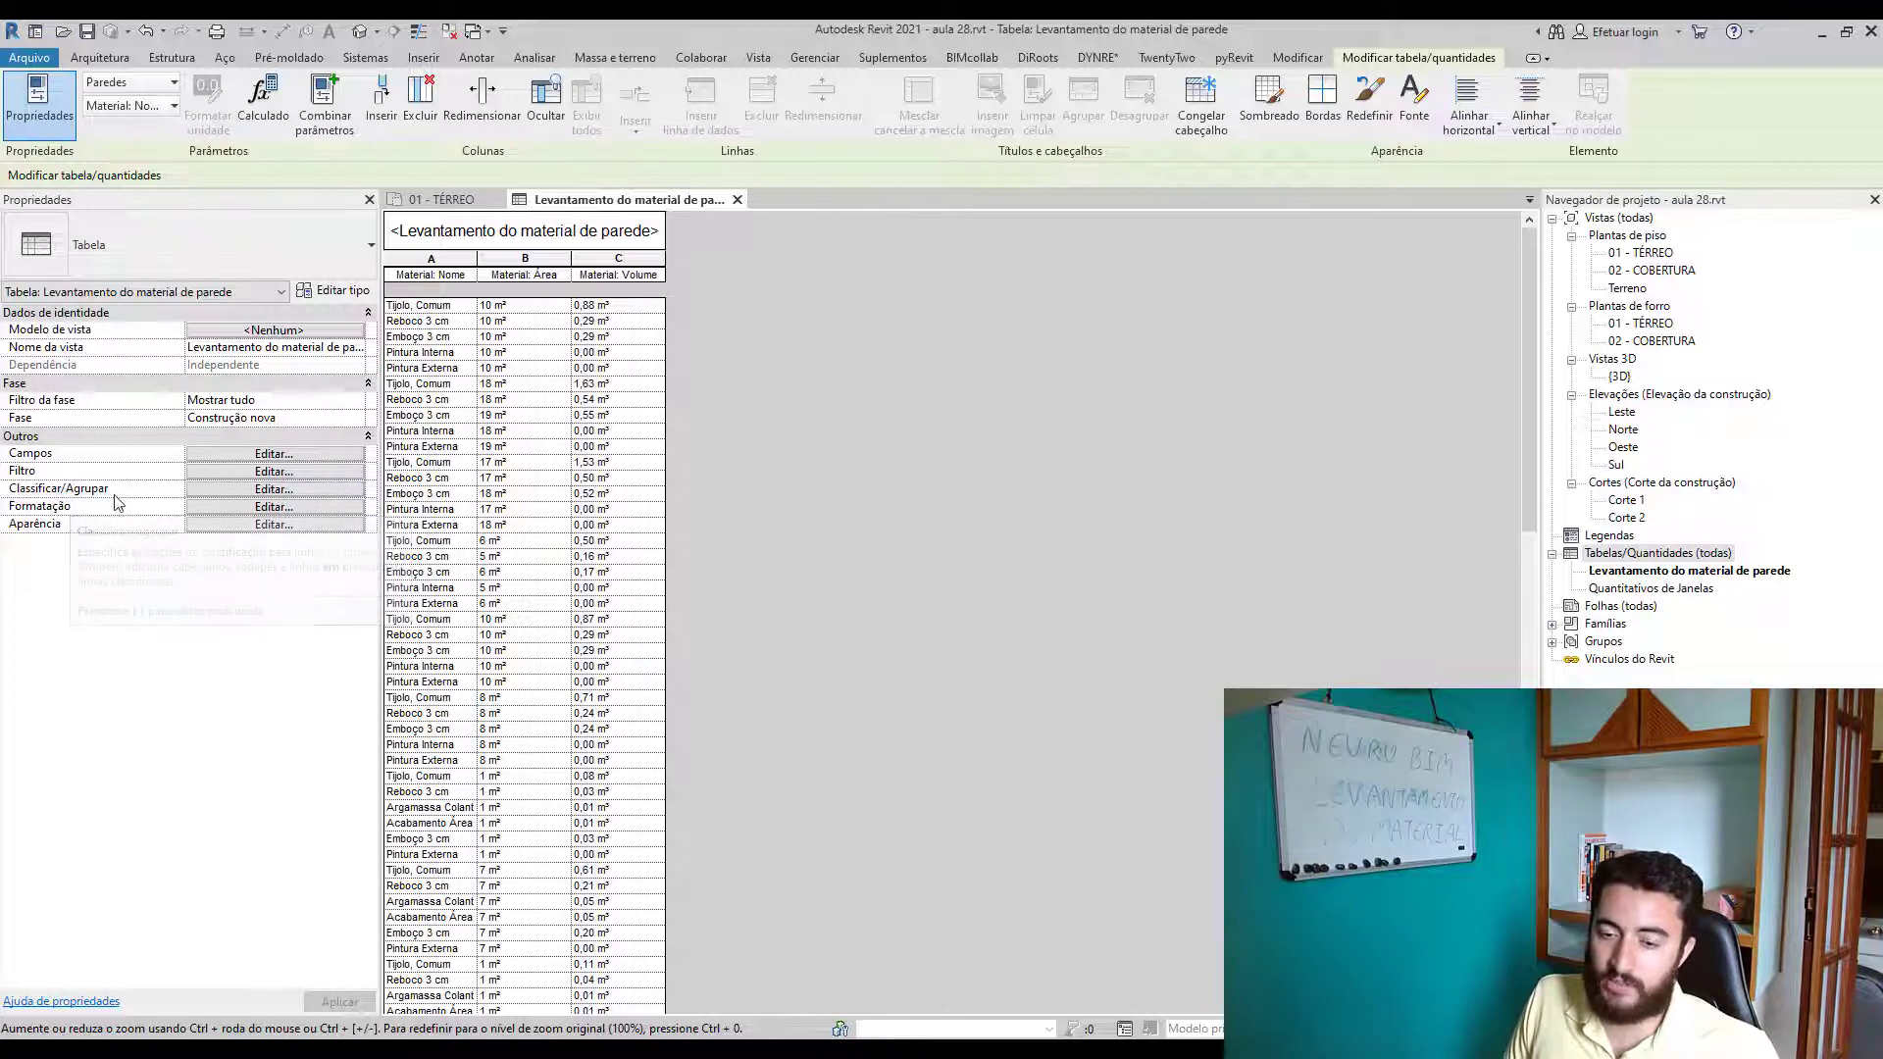
- Turn off itemizing every instance (Itemizar cada instância) in the wall takeoff's sorting and grouping settings
click(266, 491)
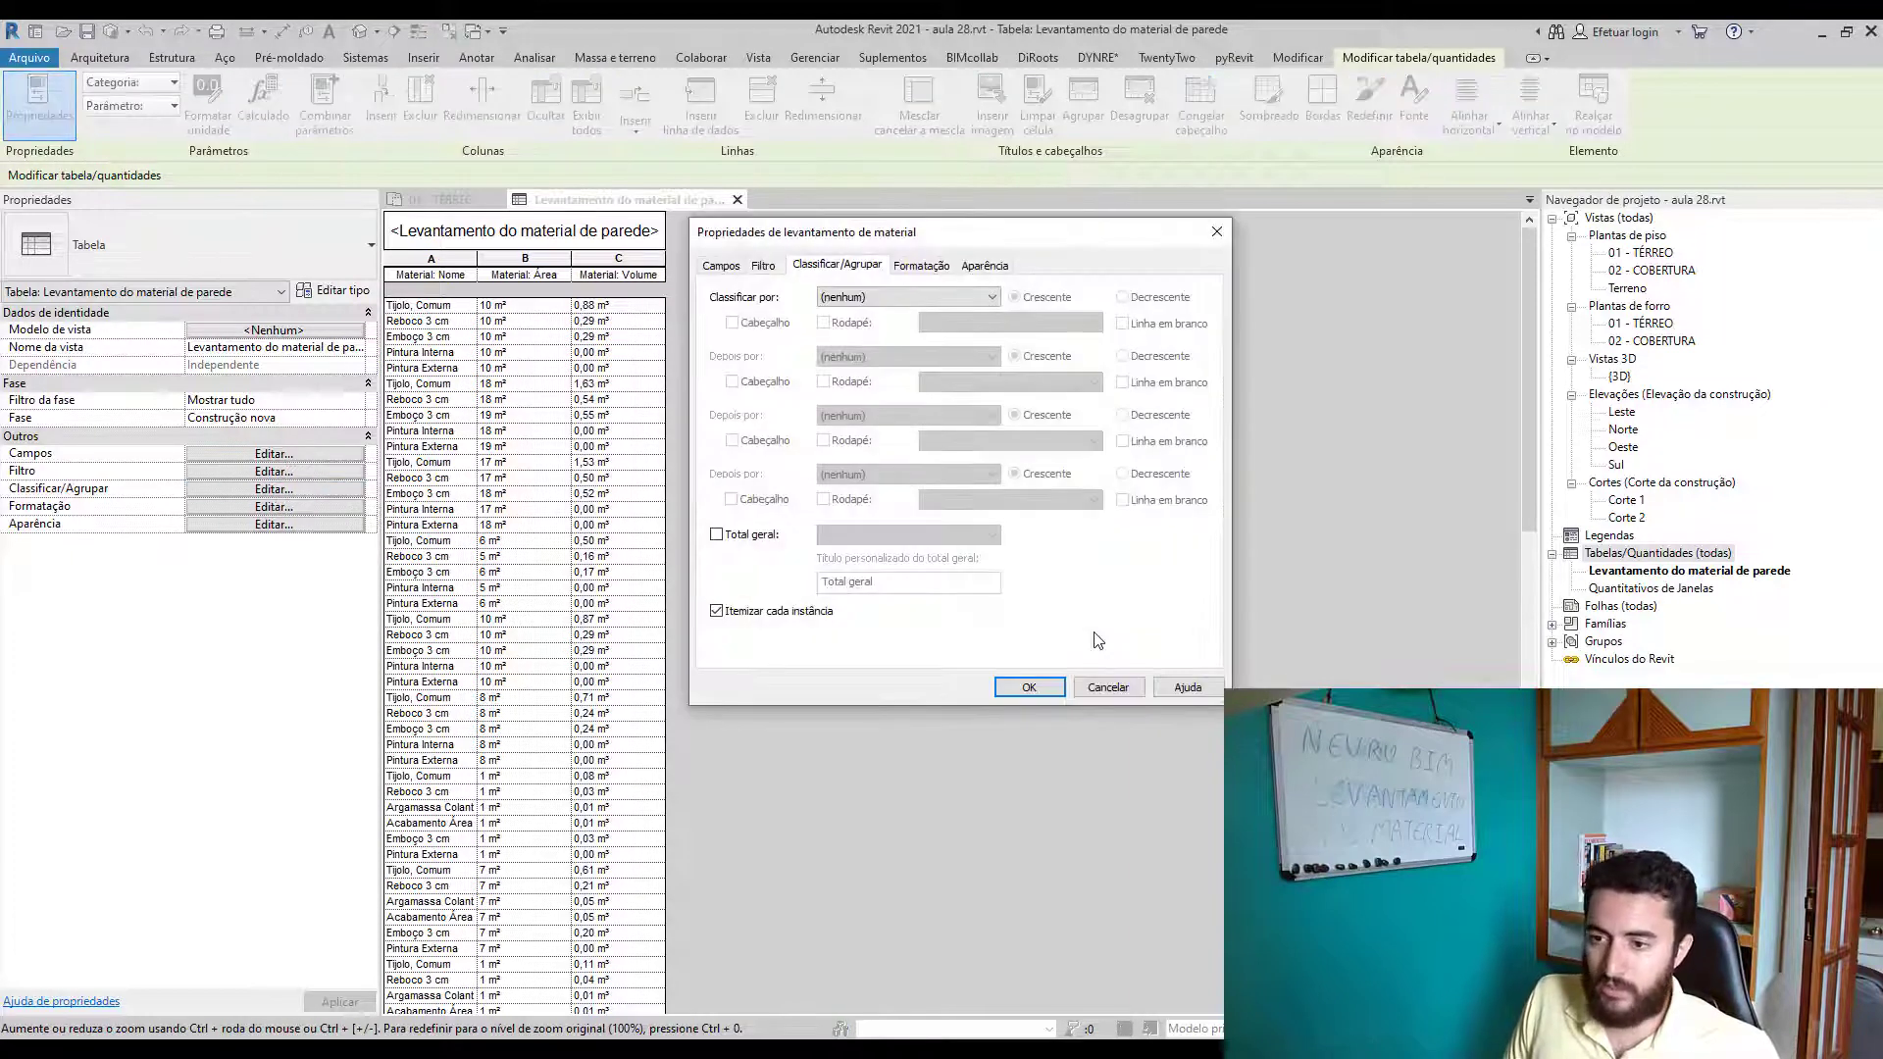
drag(1007, 238, 1080, 261)
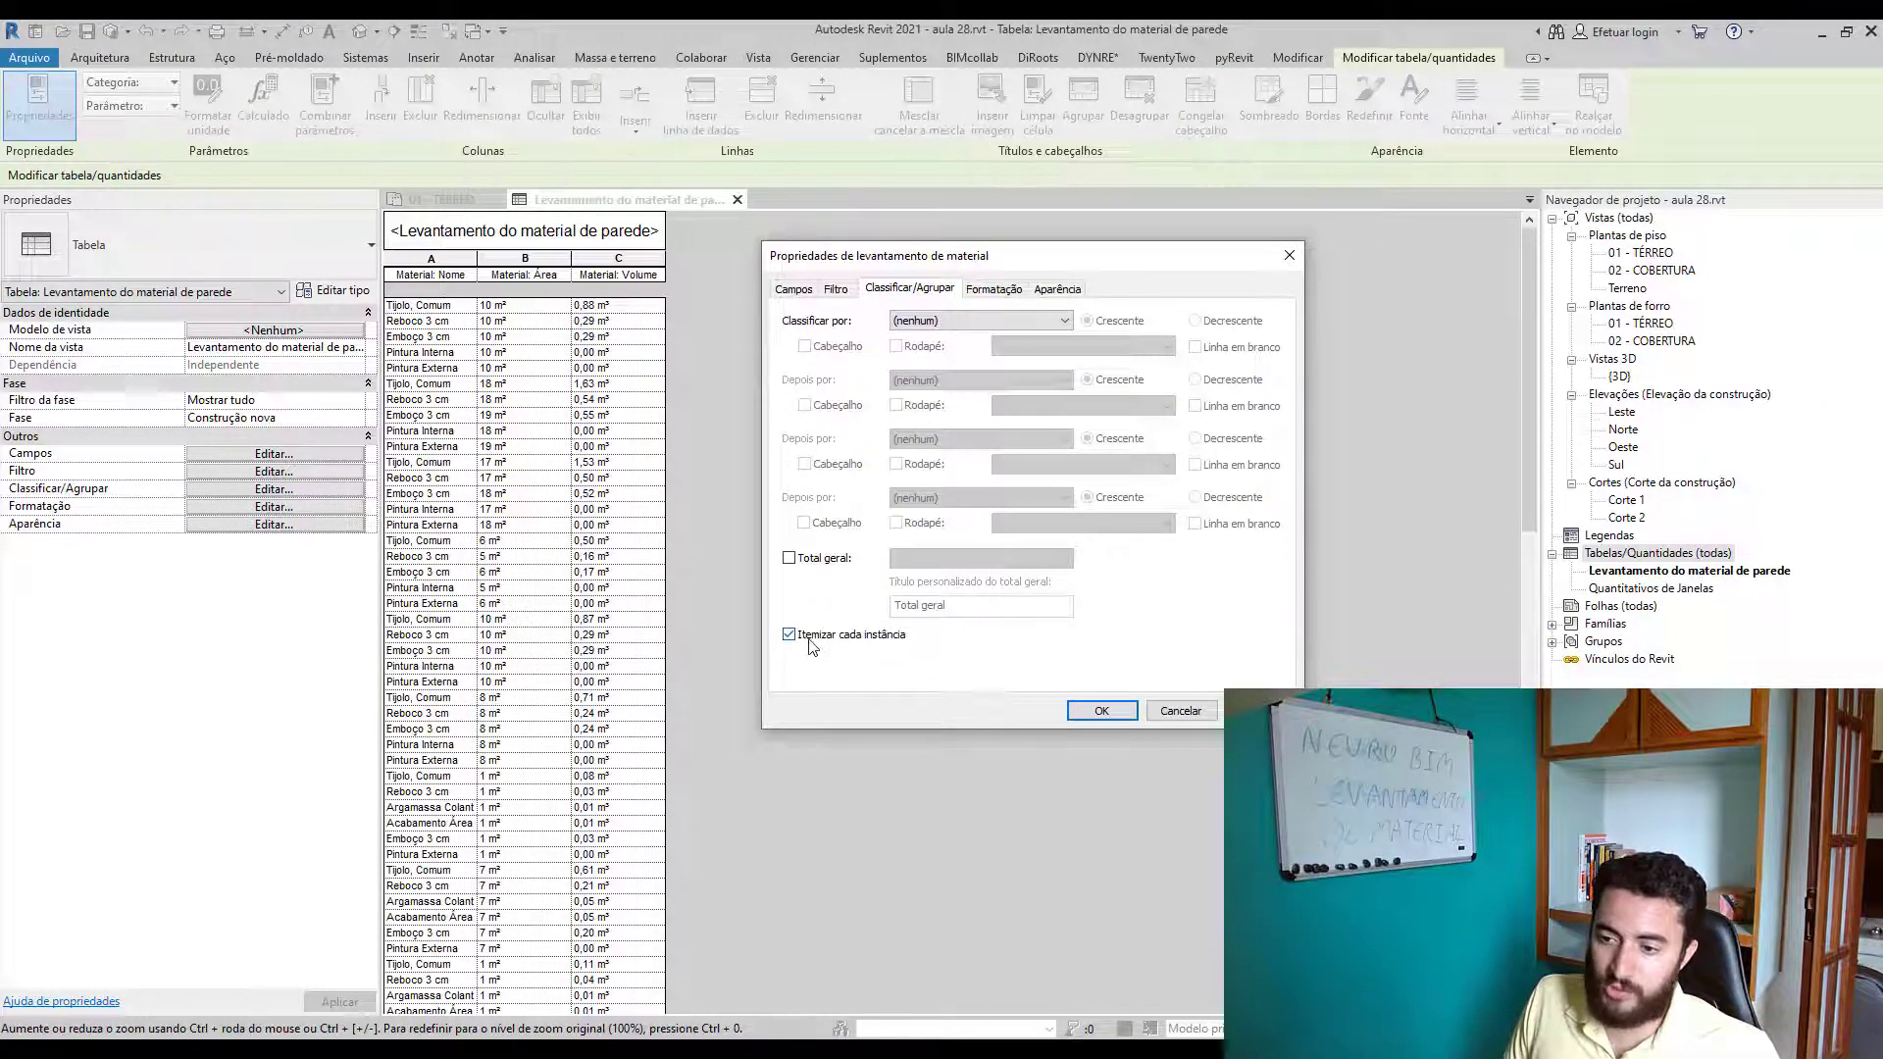
click(843, 639)
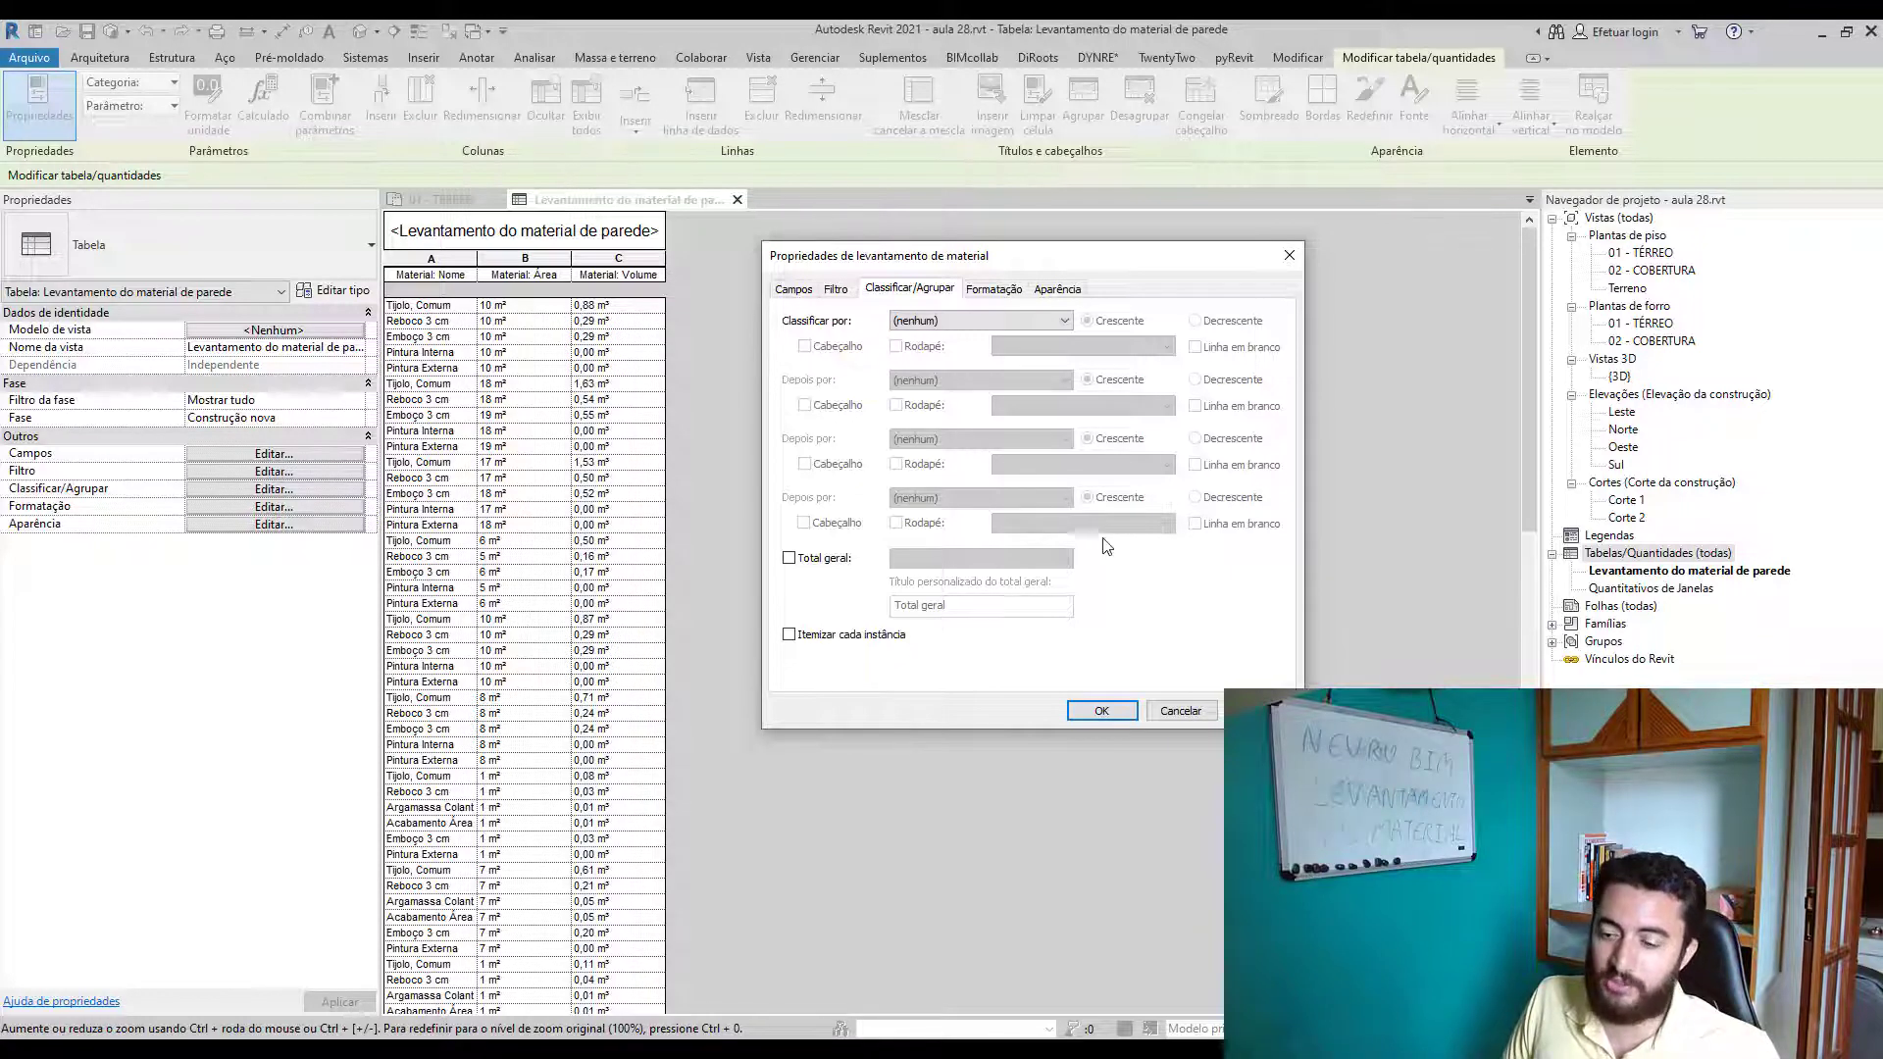
click(1120, 715)
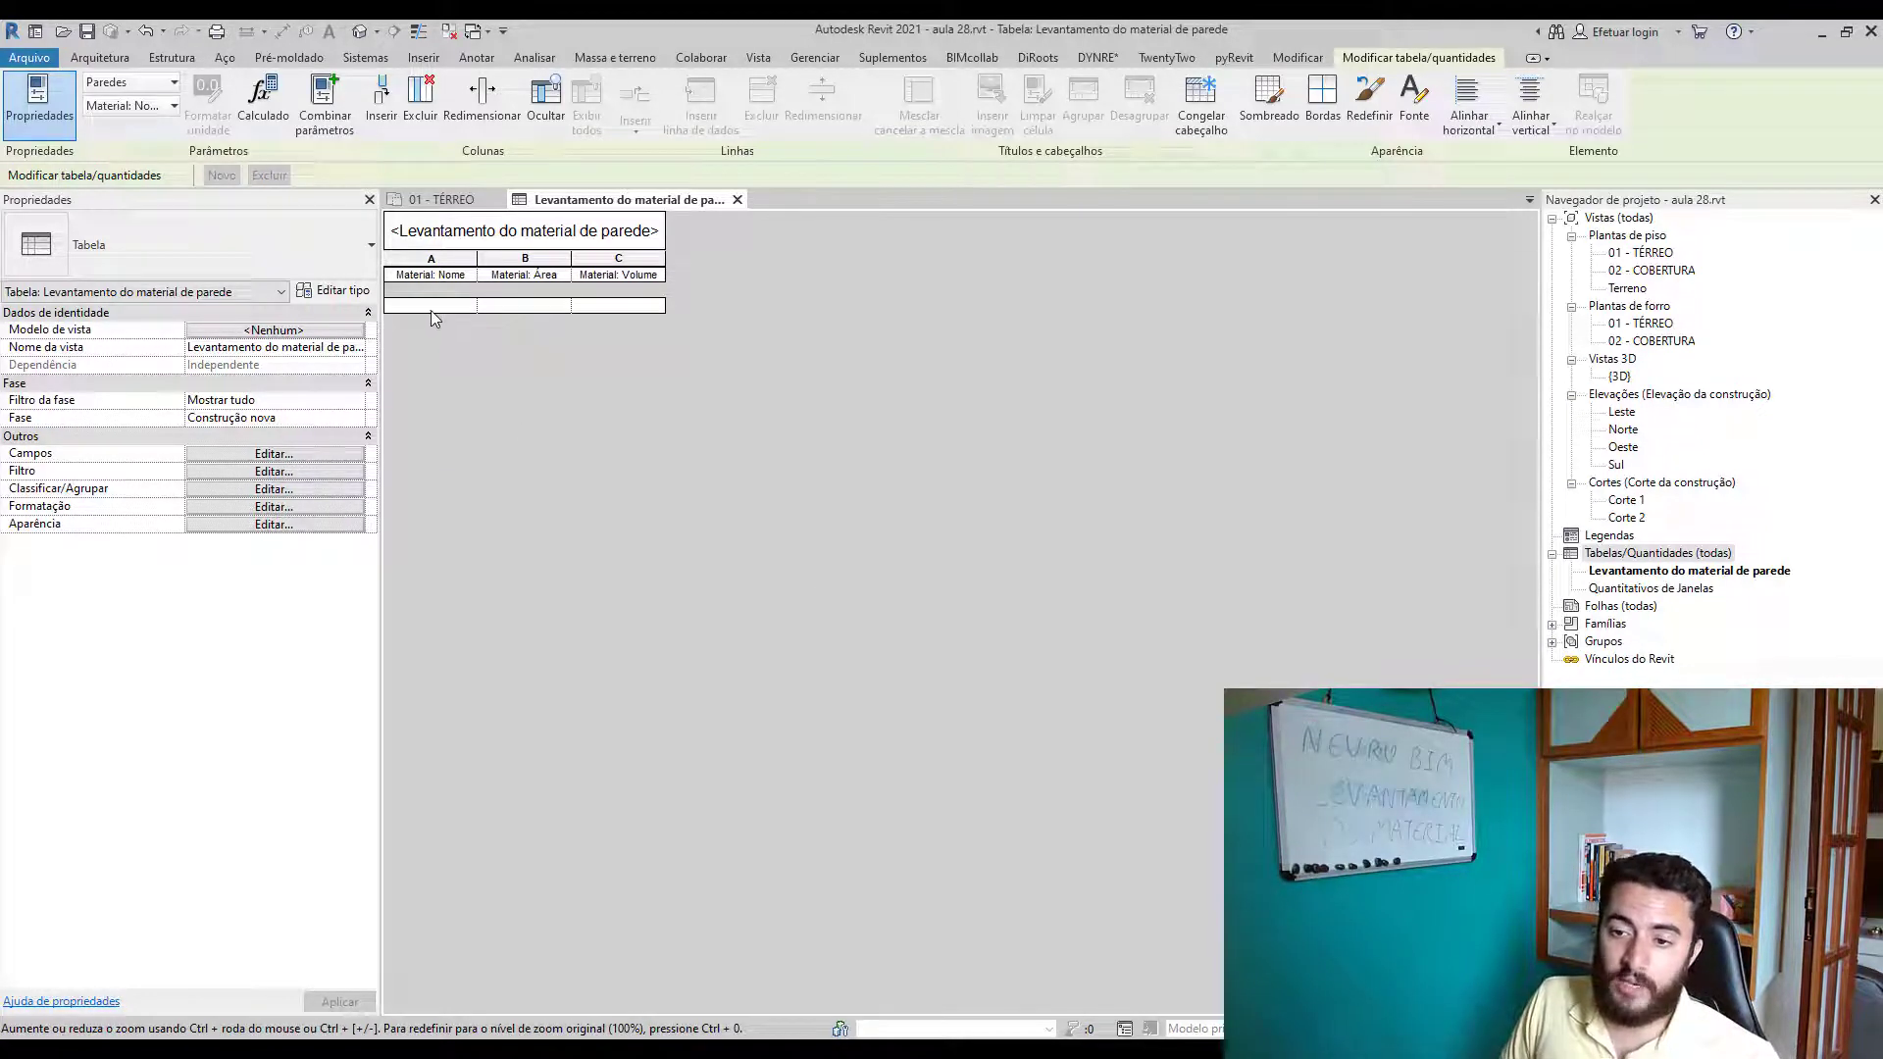
click(510, 305)
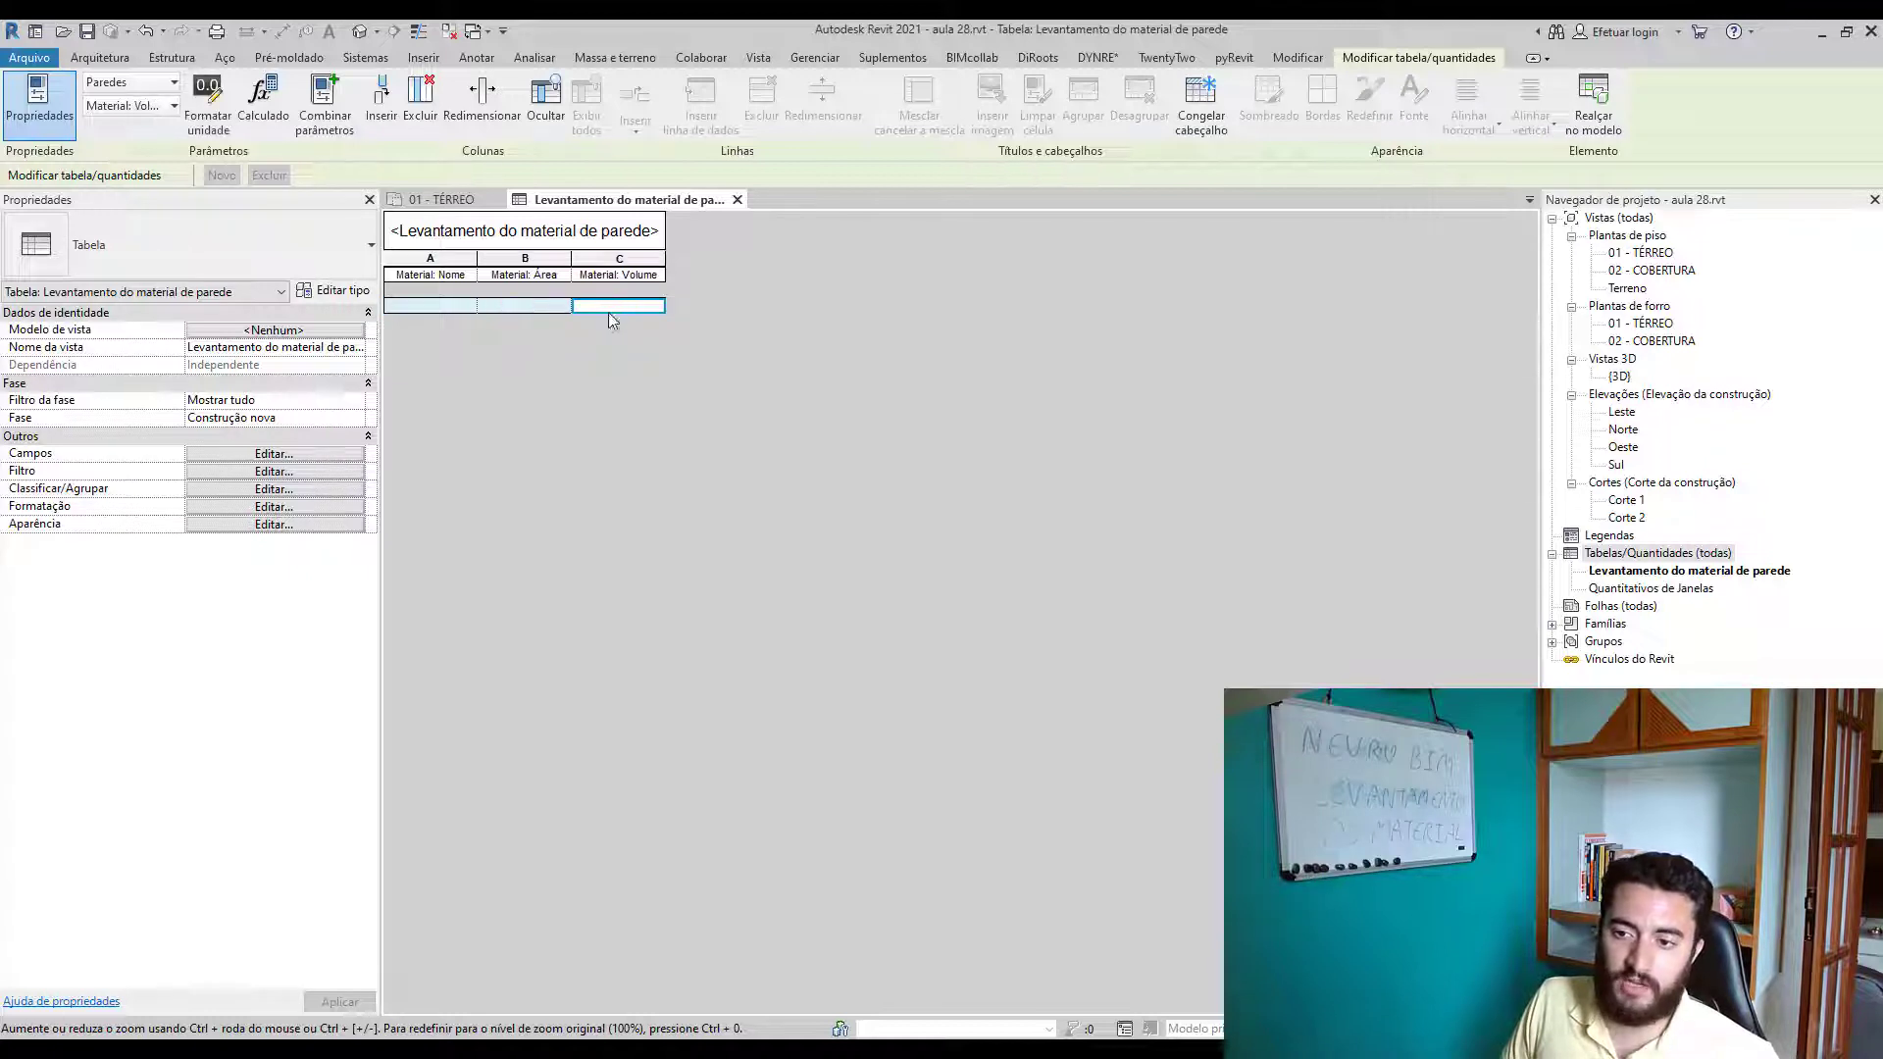
click(436, 306)
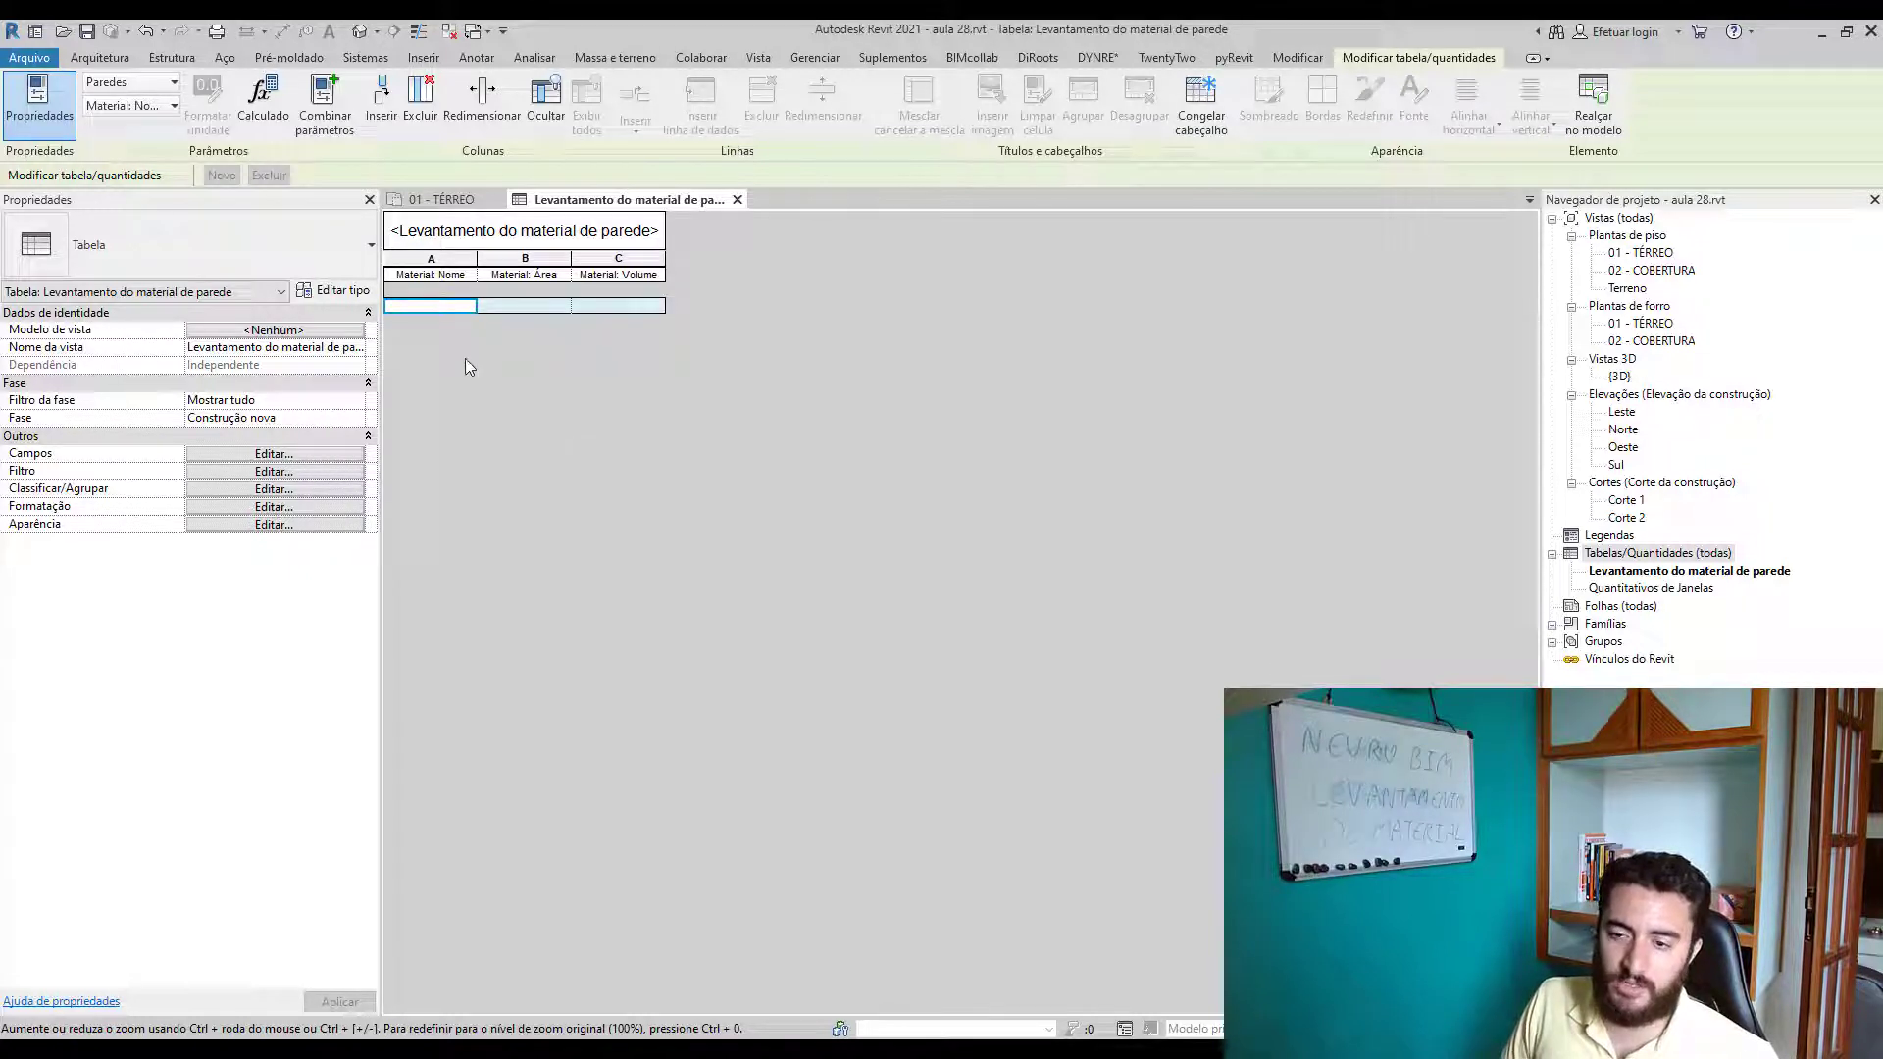
click(633, 309)
click(538, 306)
click(445, 310)
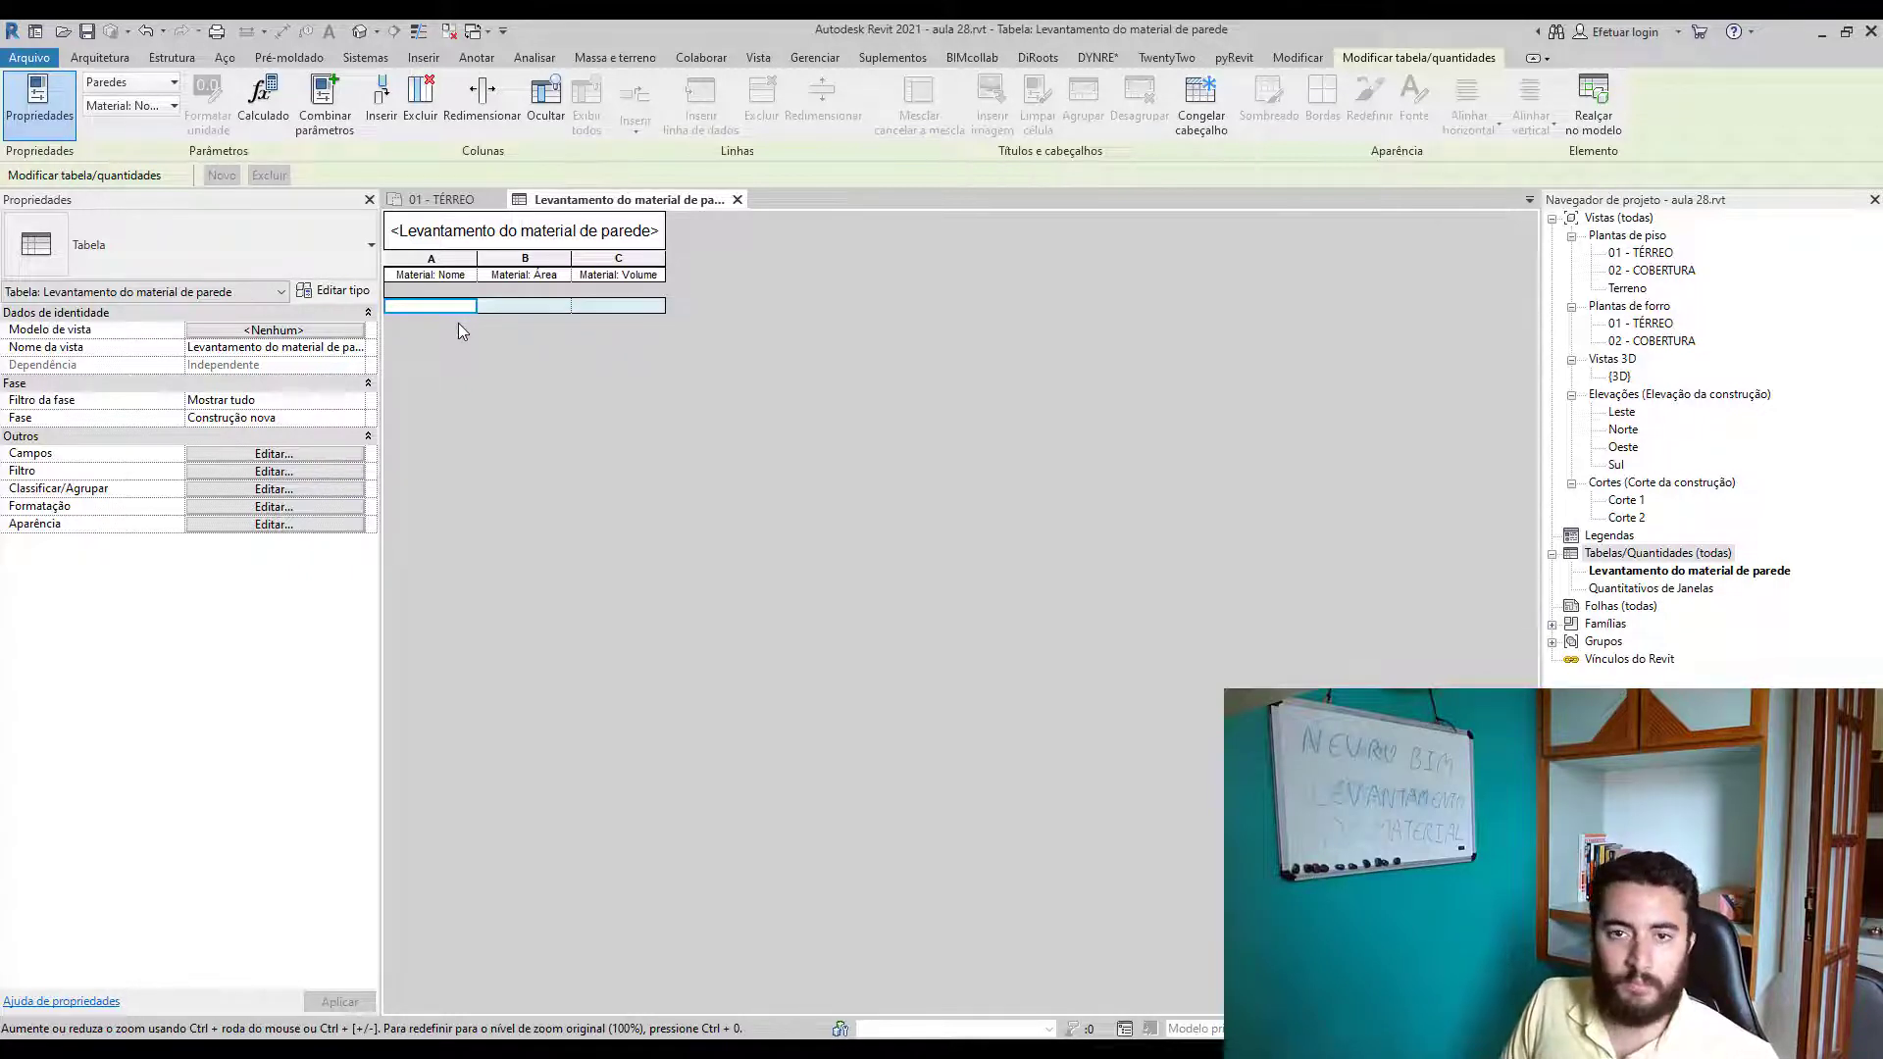
- Sort the wall takeoff by Material: Nome and widen the name column to fit the full material names
click(274, 490)
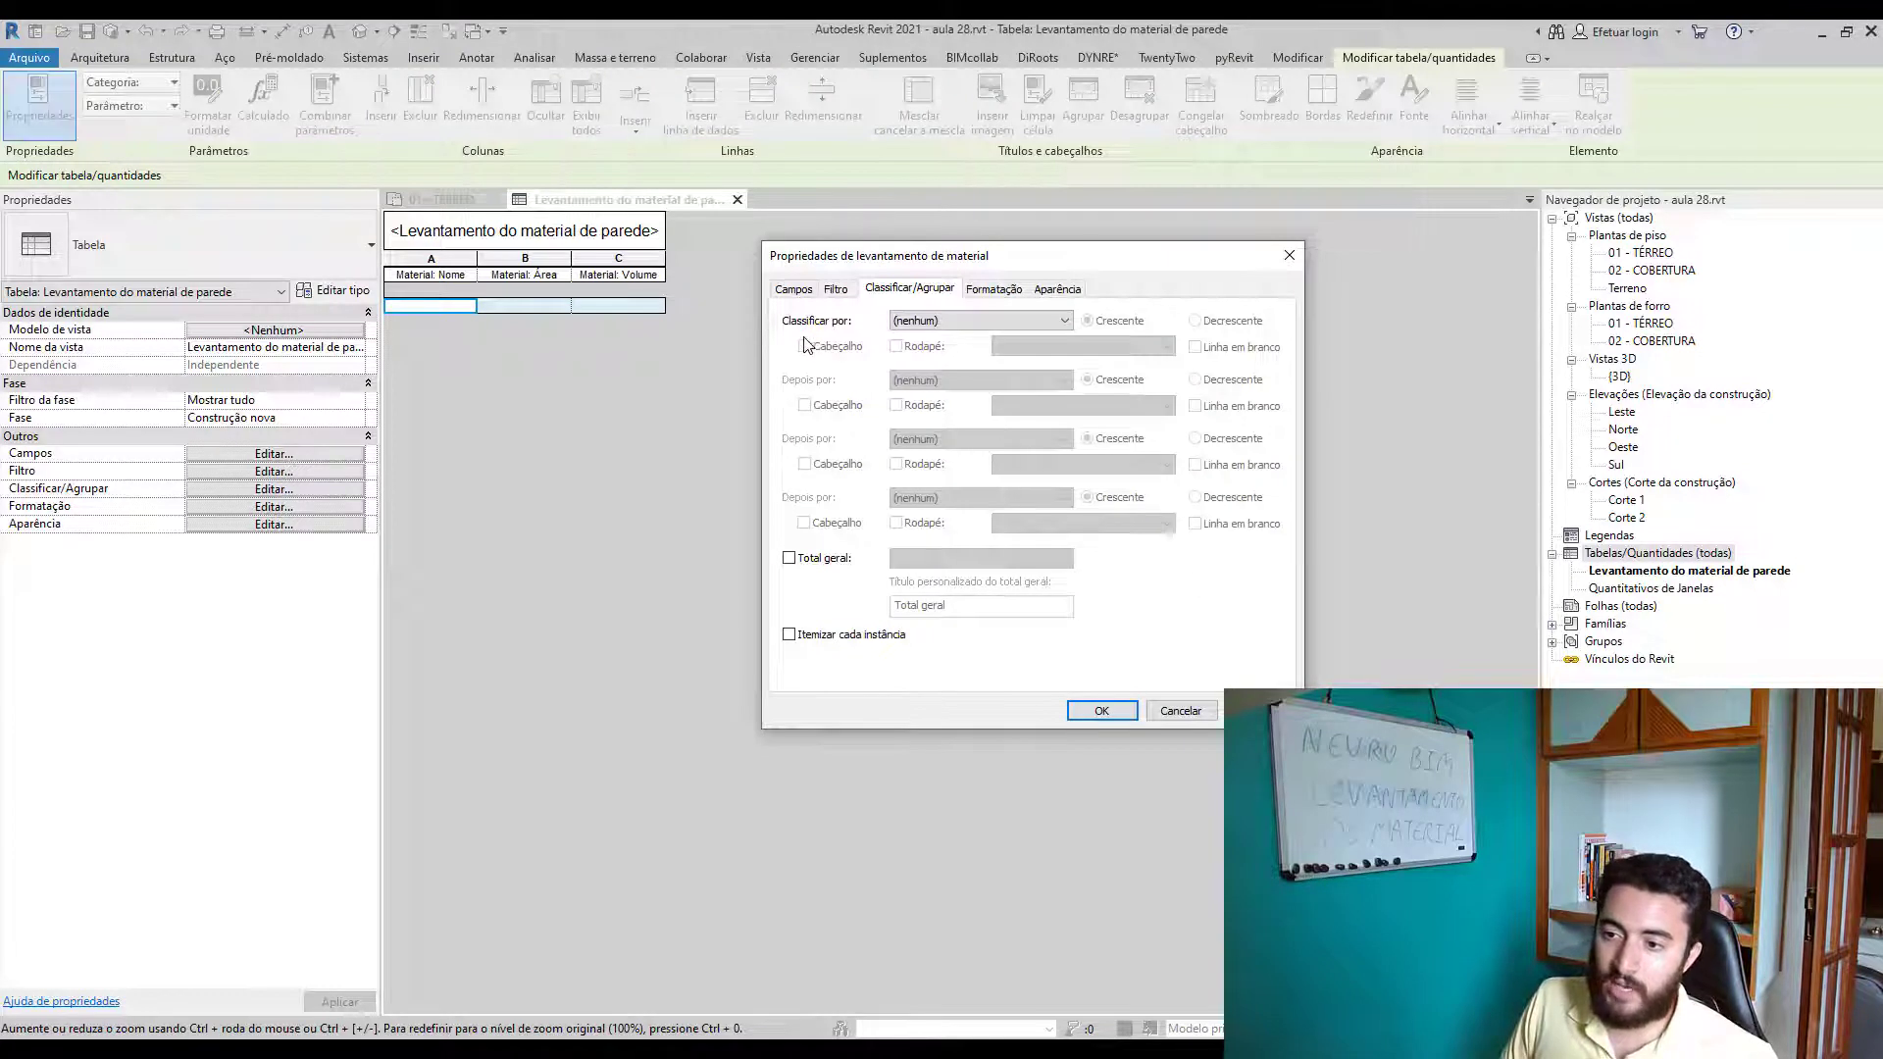
click(936, 321)
click(967, 351)
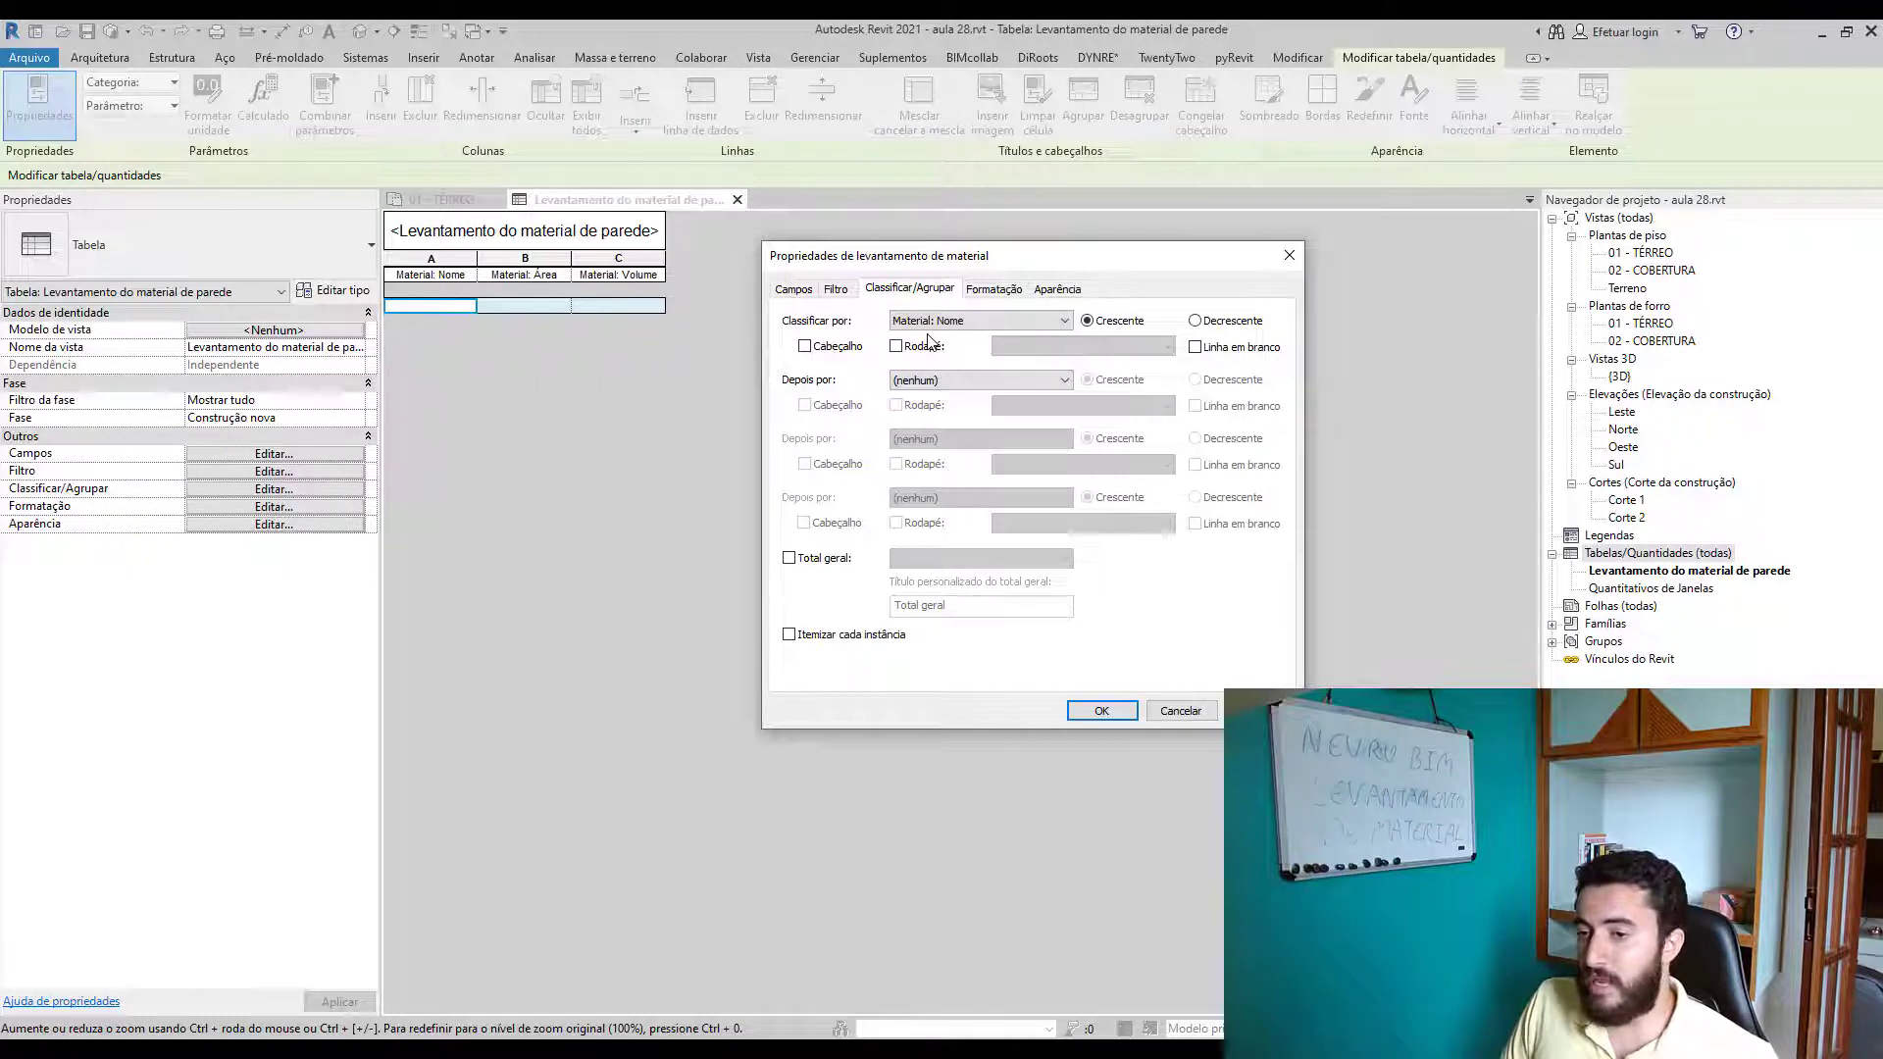
click(1101, 710)
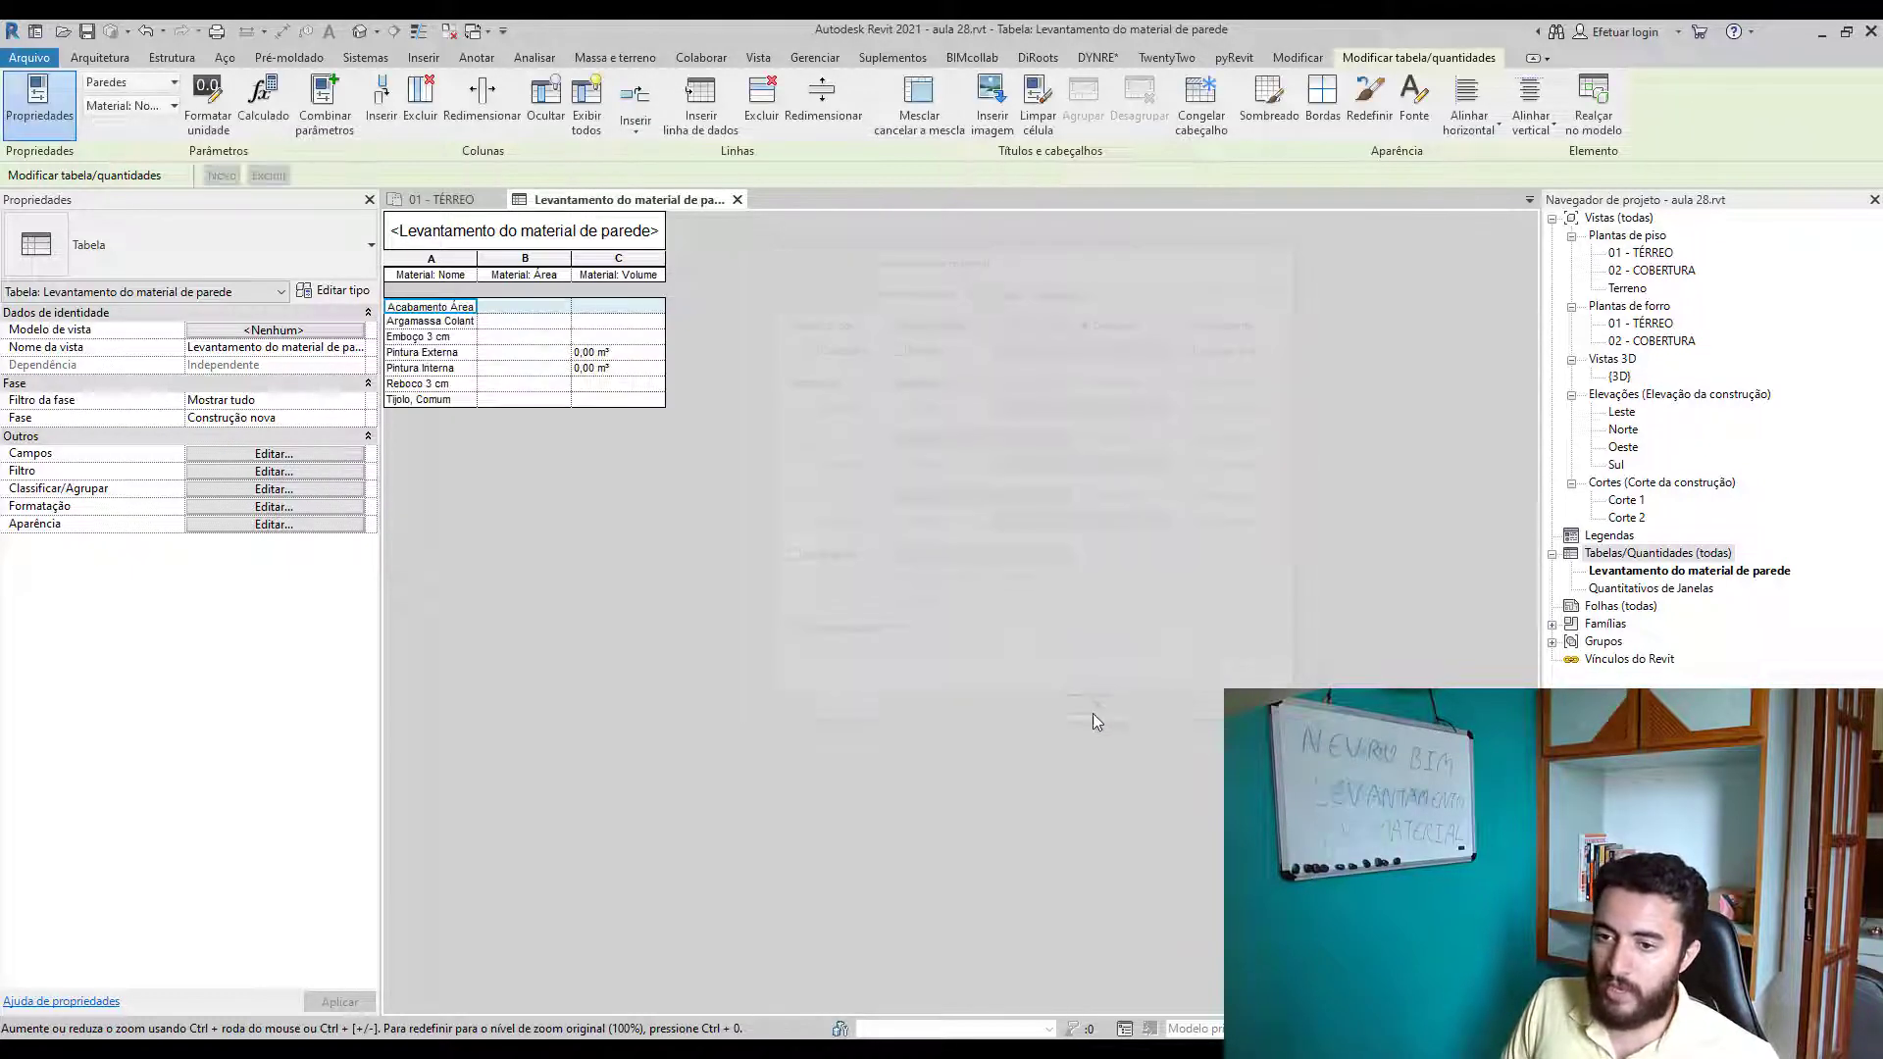
drag(478, 255, 540, 256)
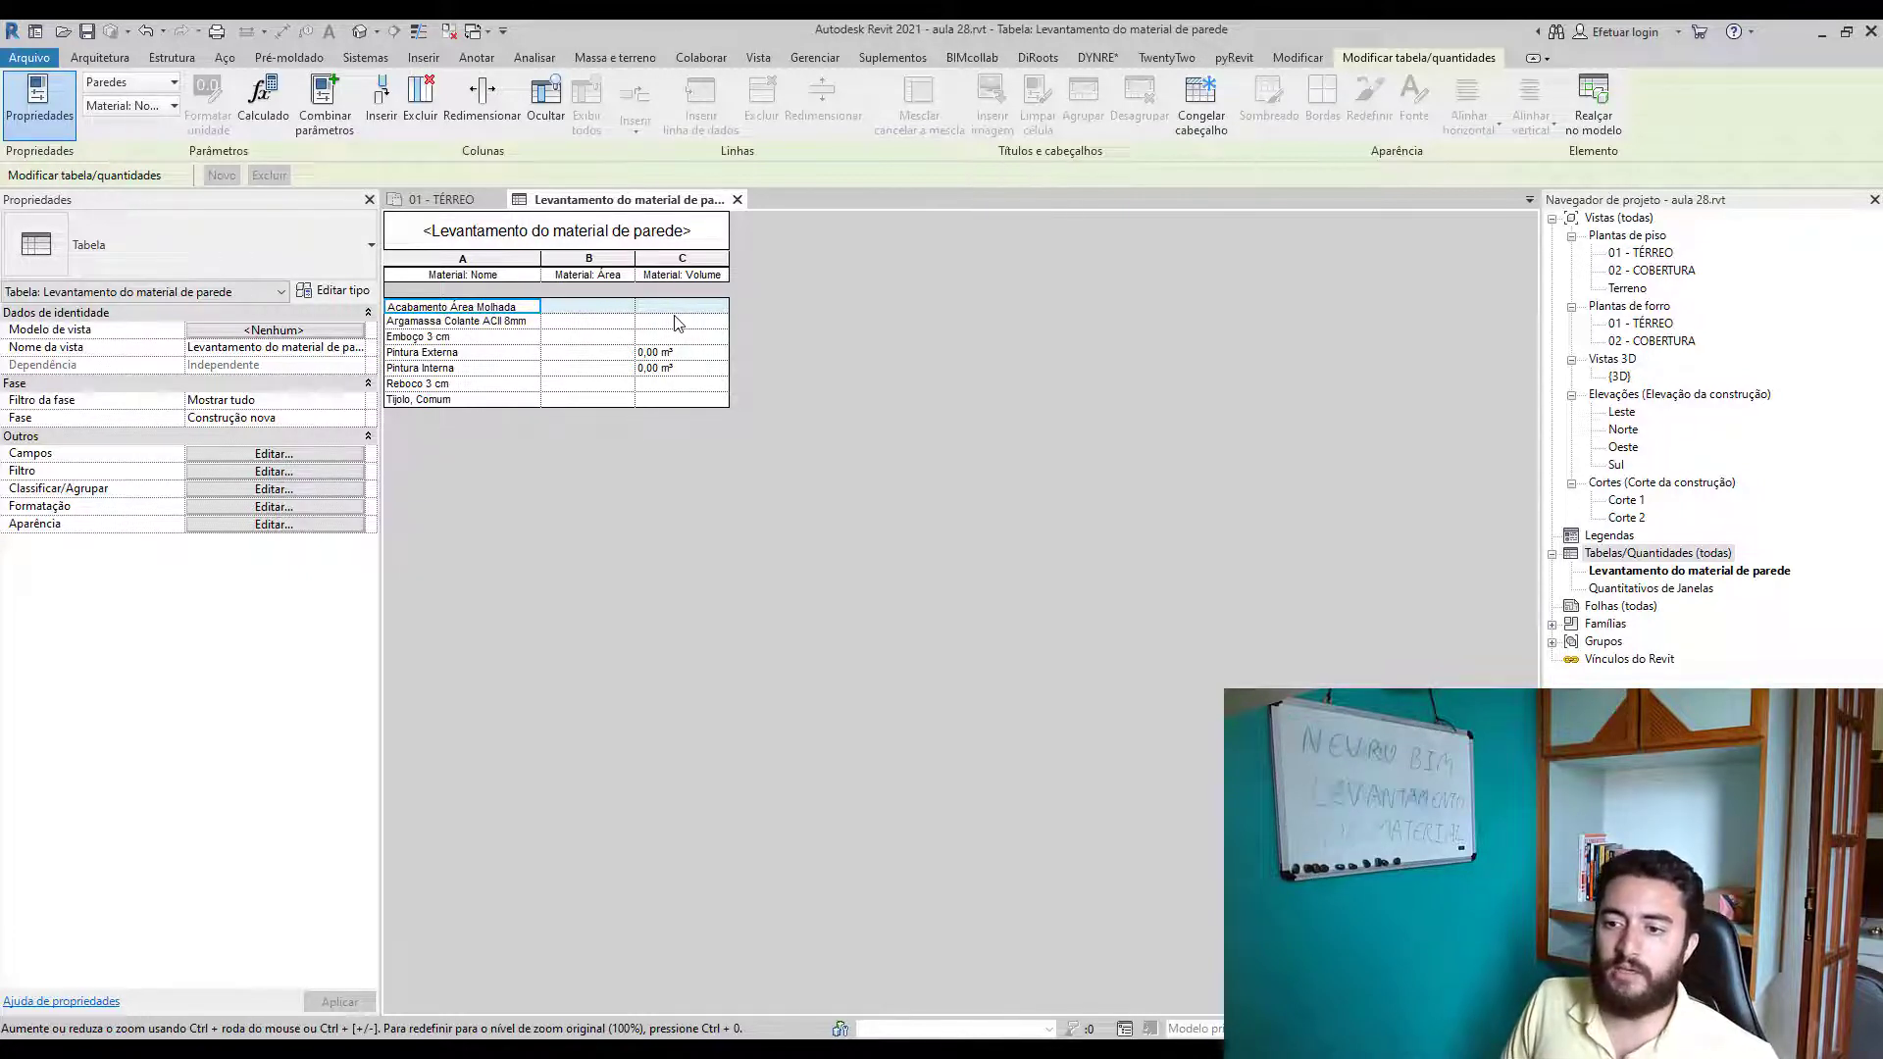
click(590, 308)
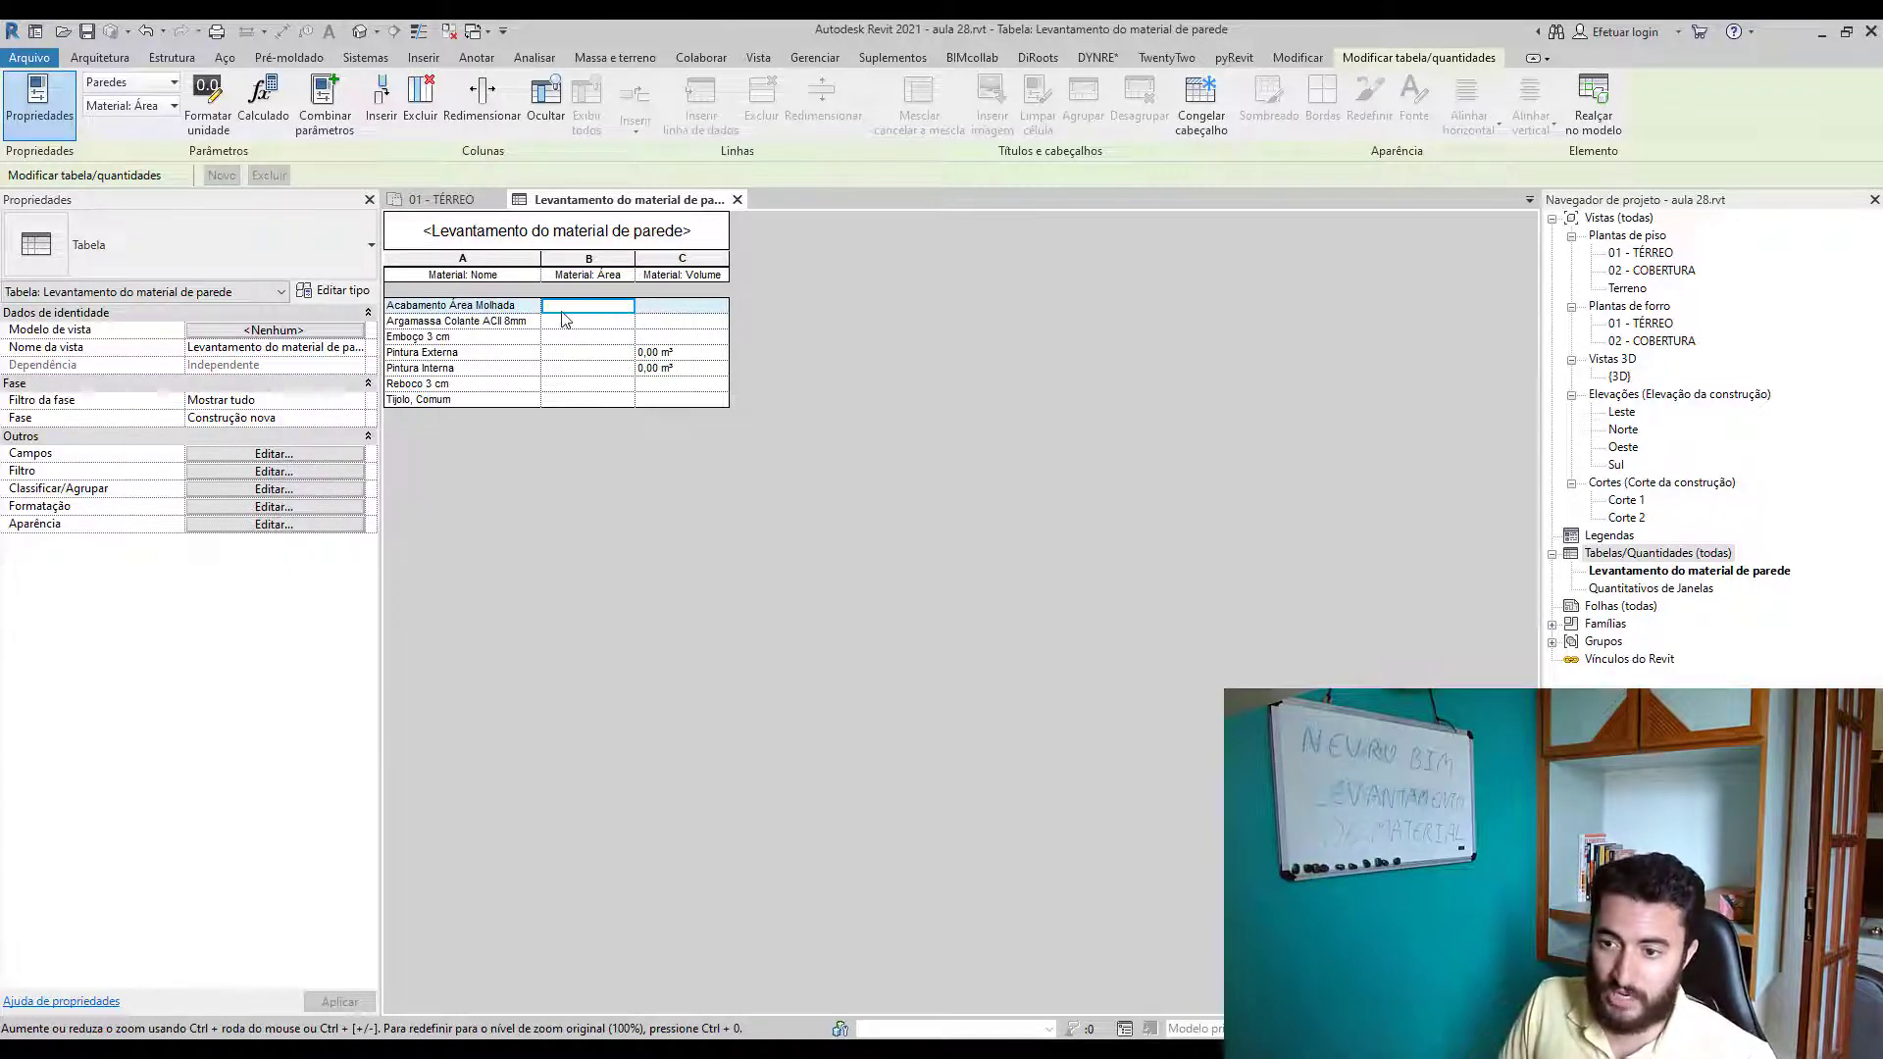
click(666, 355)
click(668, 368)
key(Up)
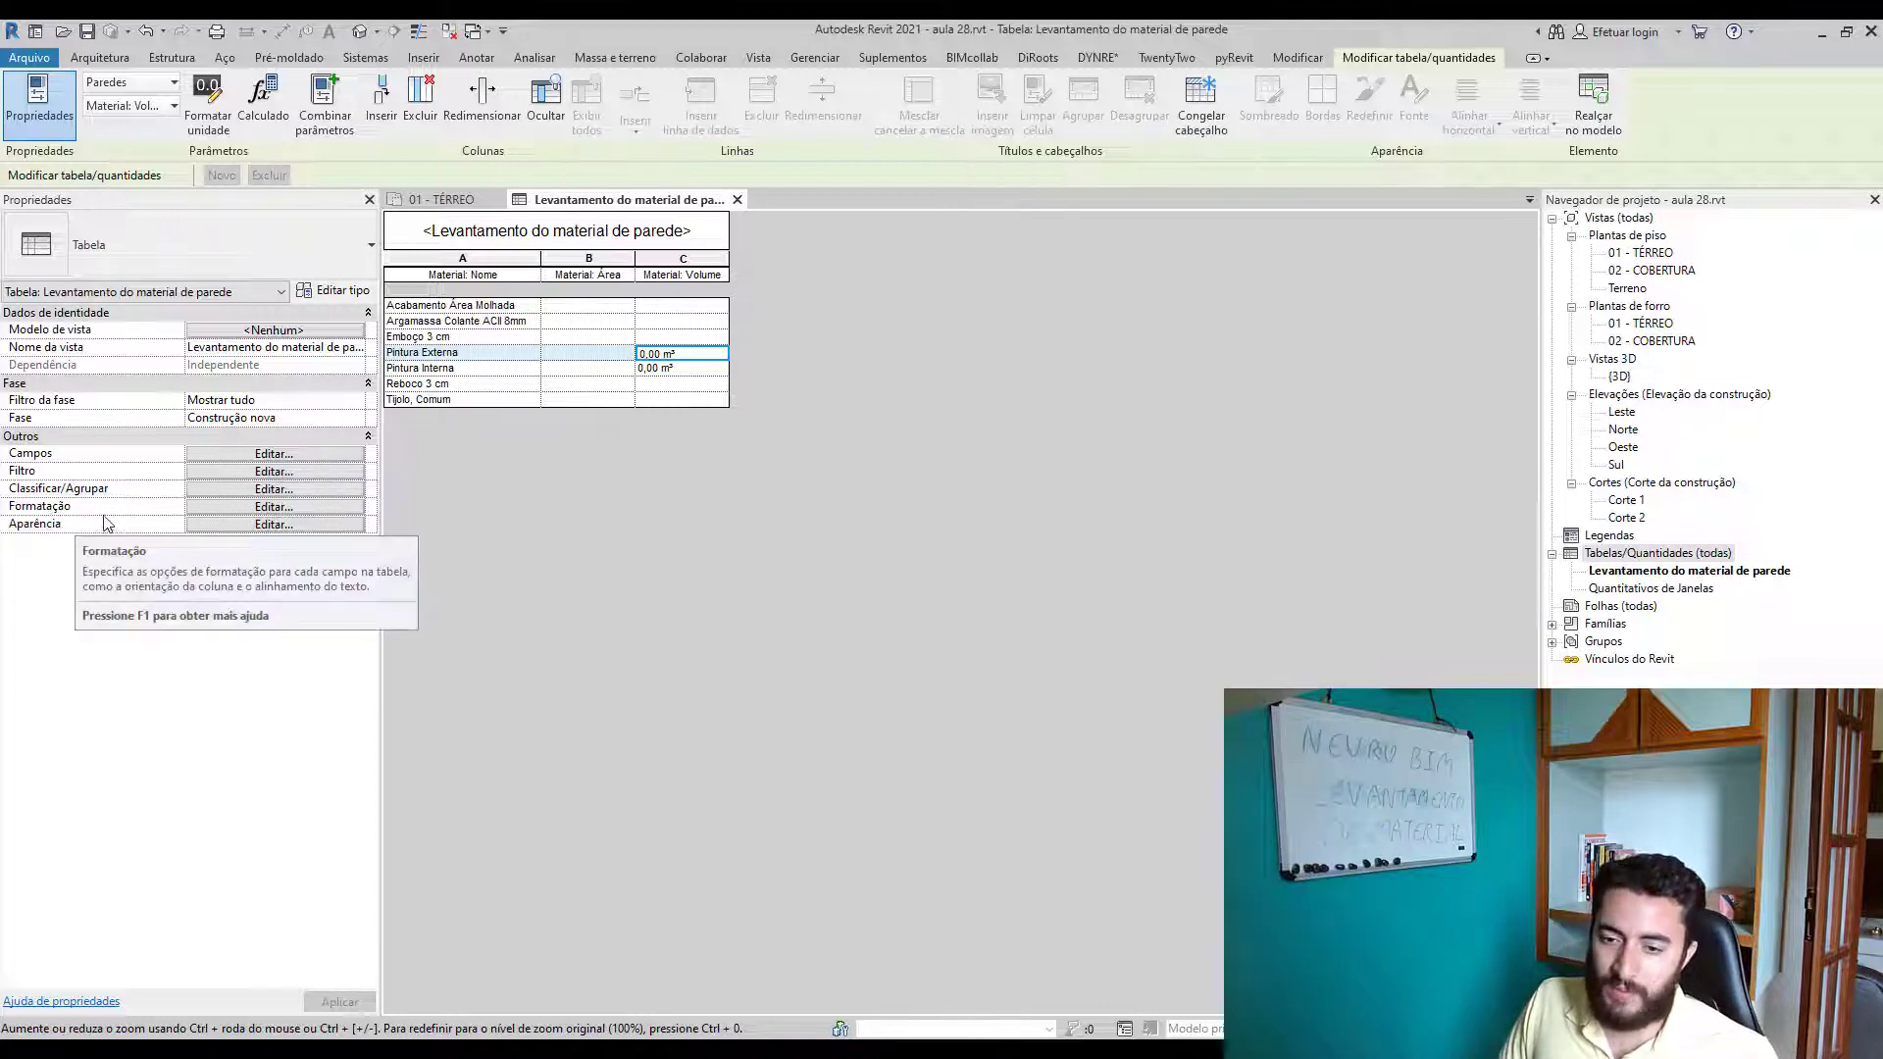
- Set the Material: Área and Material: Volume fields of the wall takeoff to Calcular os totais
click(294, 508)
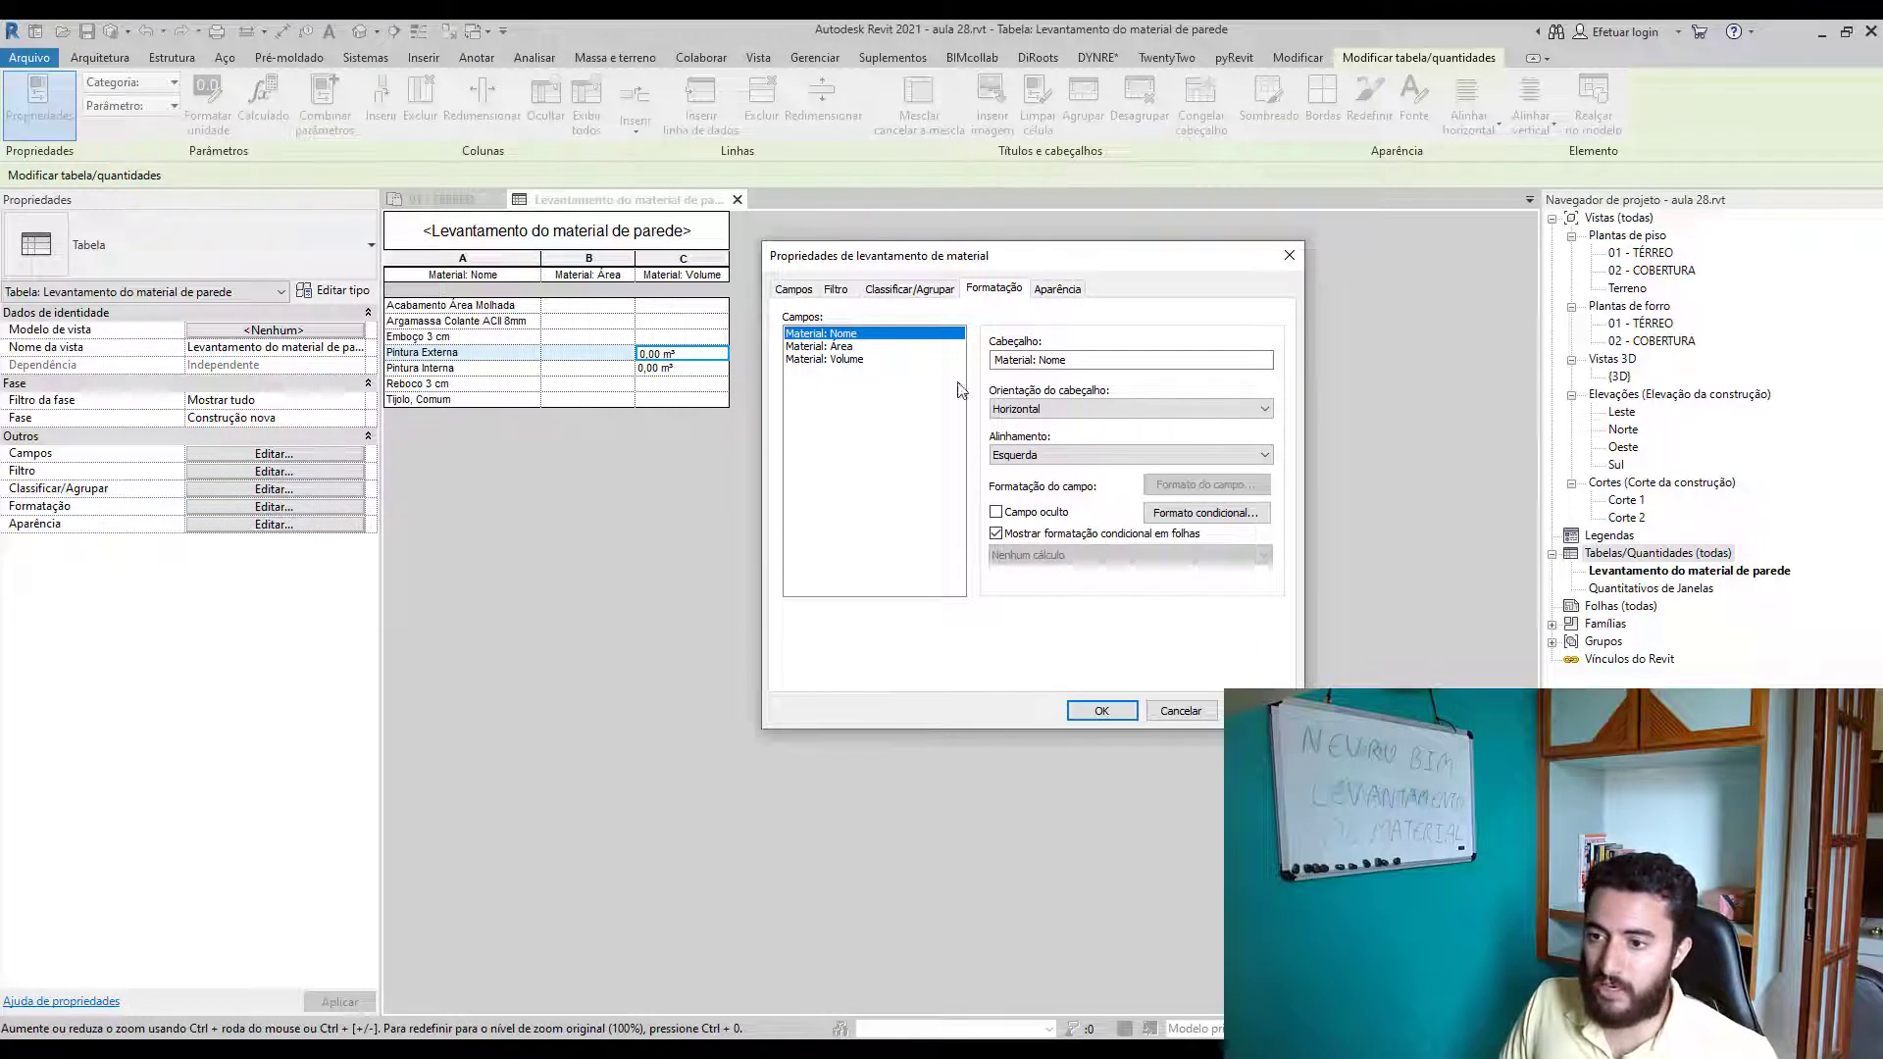
click(853, 358)
click(851, 346)
ctrl+click(857, 359)
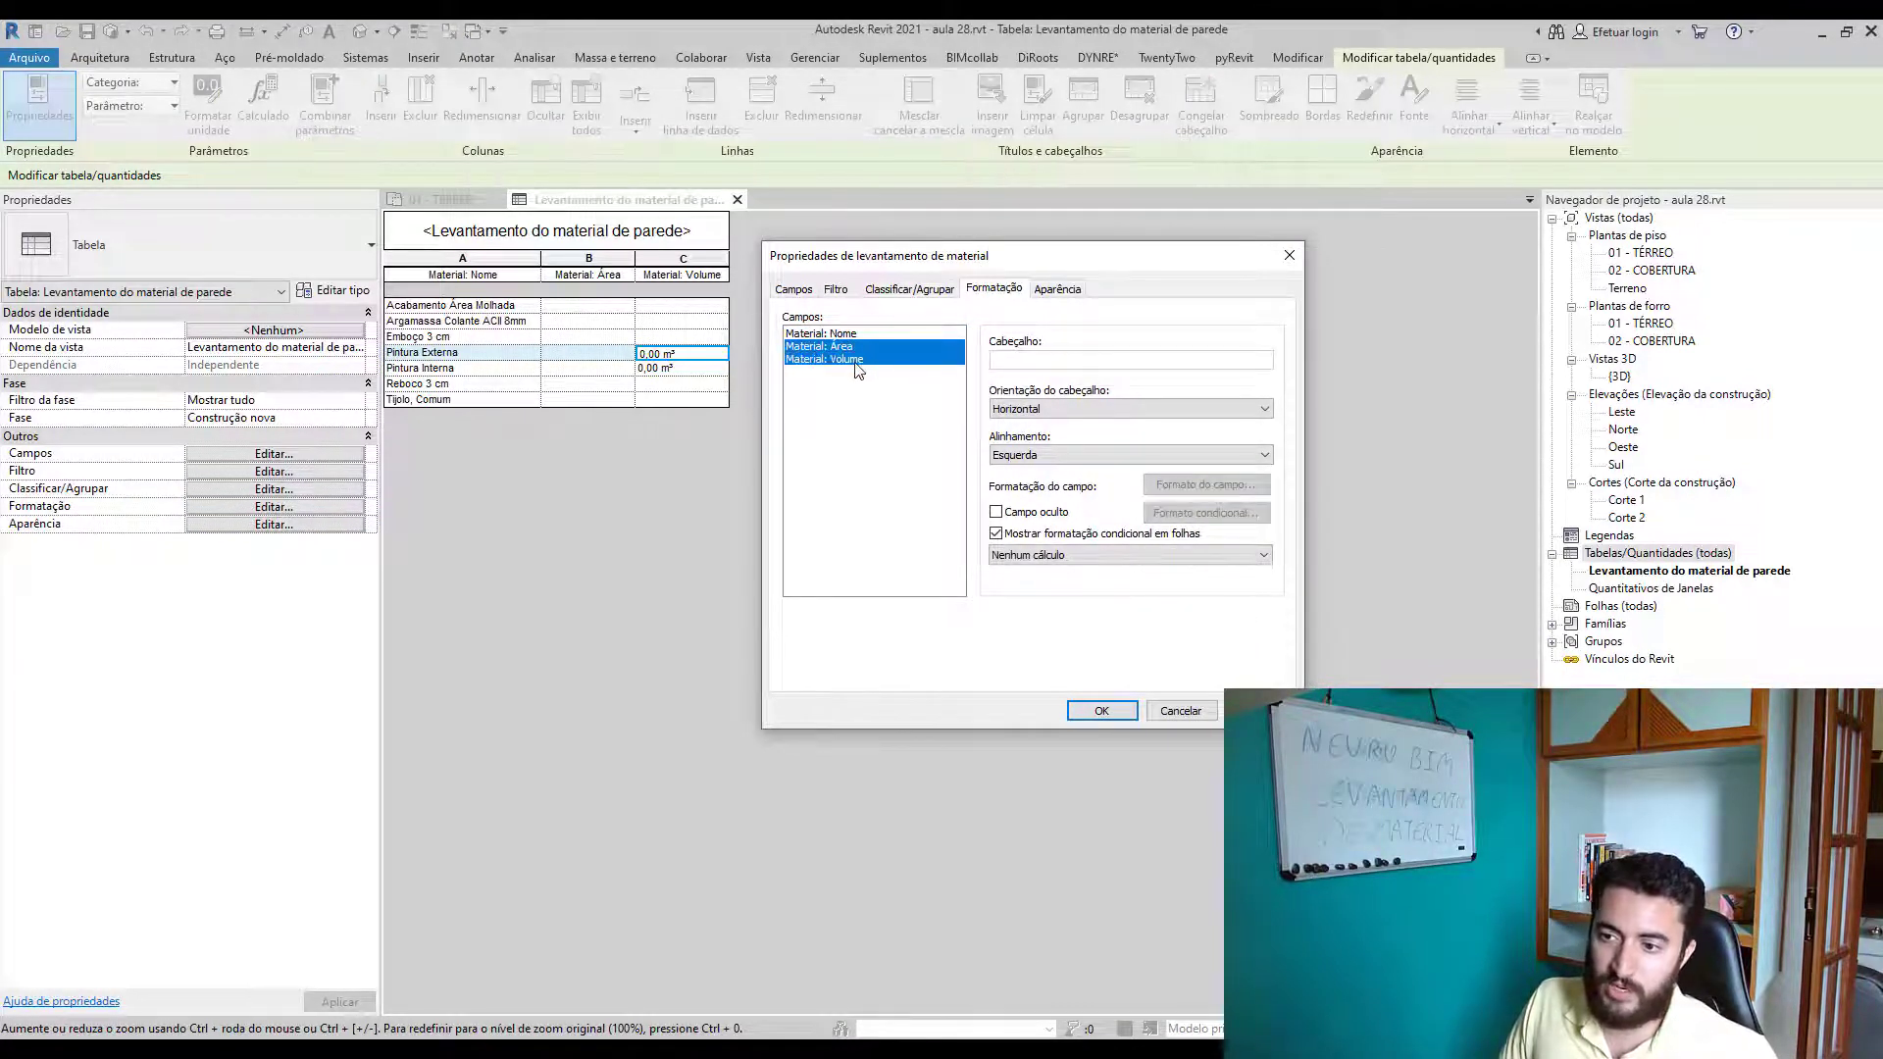
click(858, 349)
ctrl+click(858, 362)
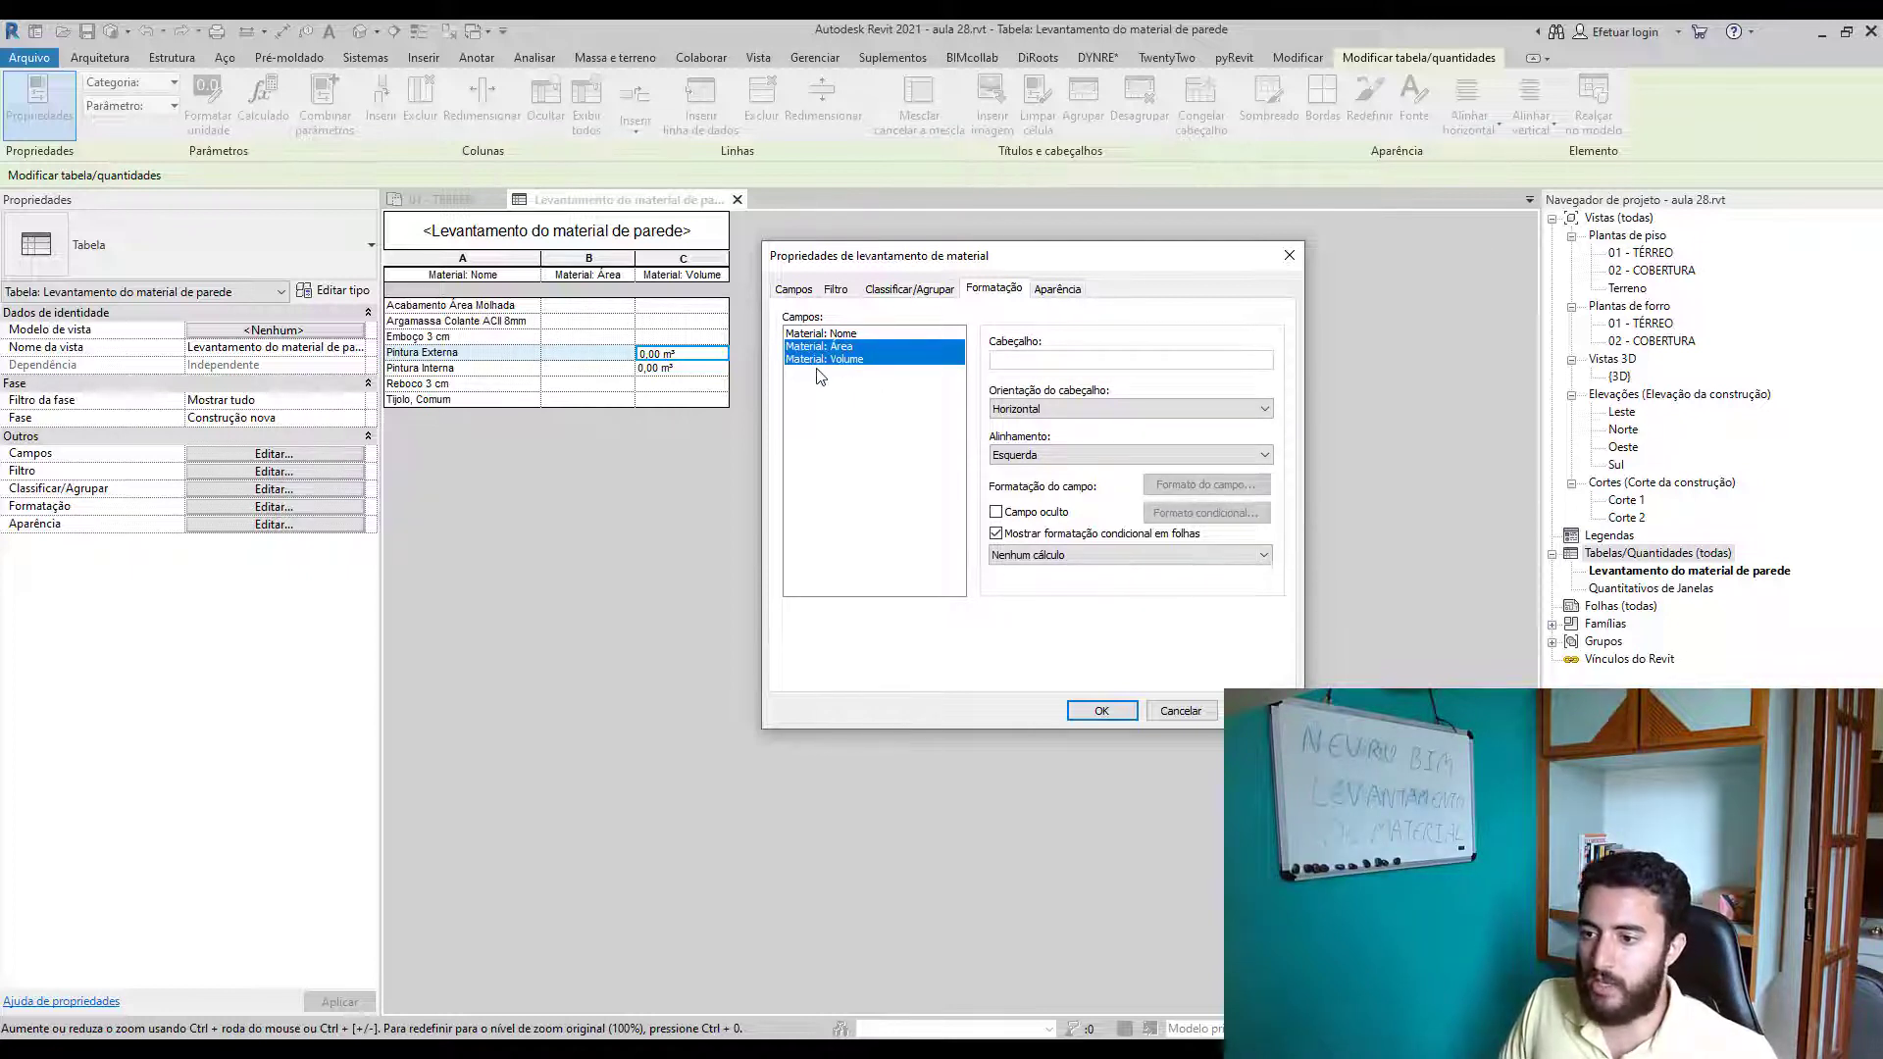
click(1084, 556)
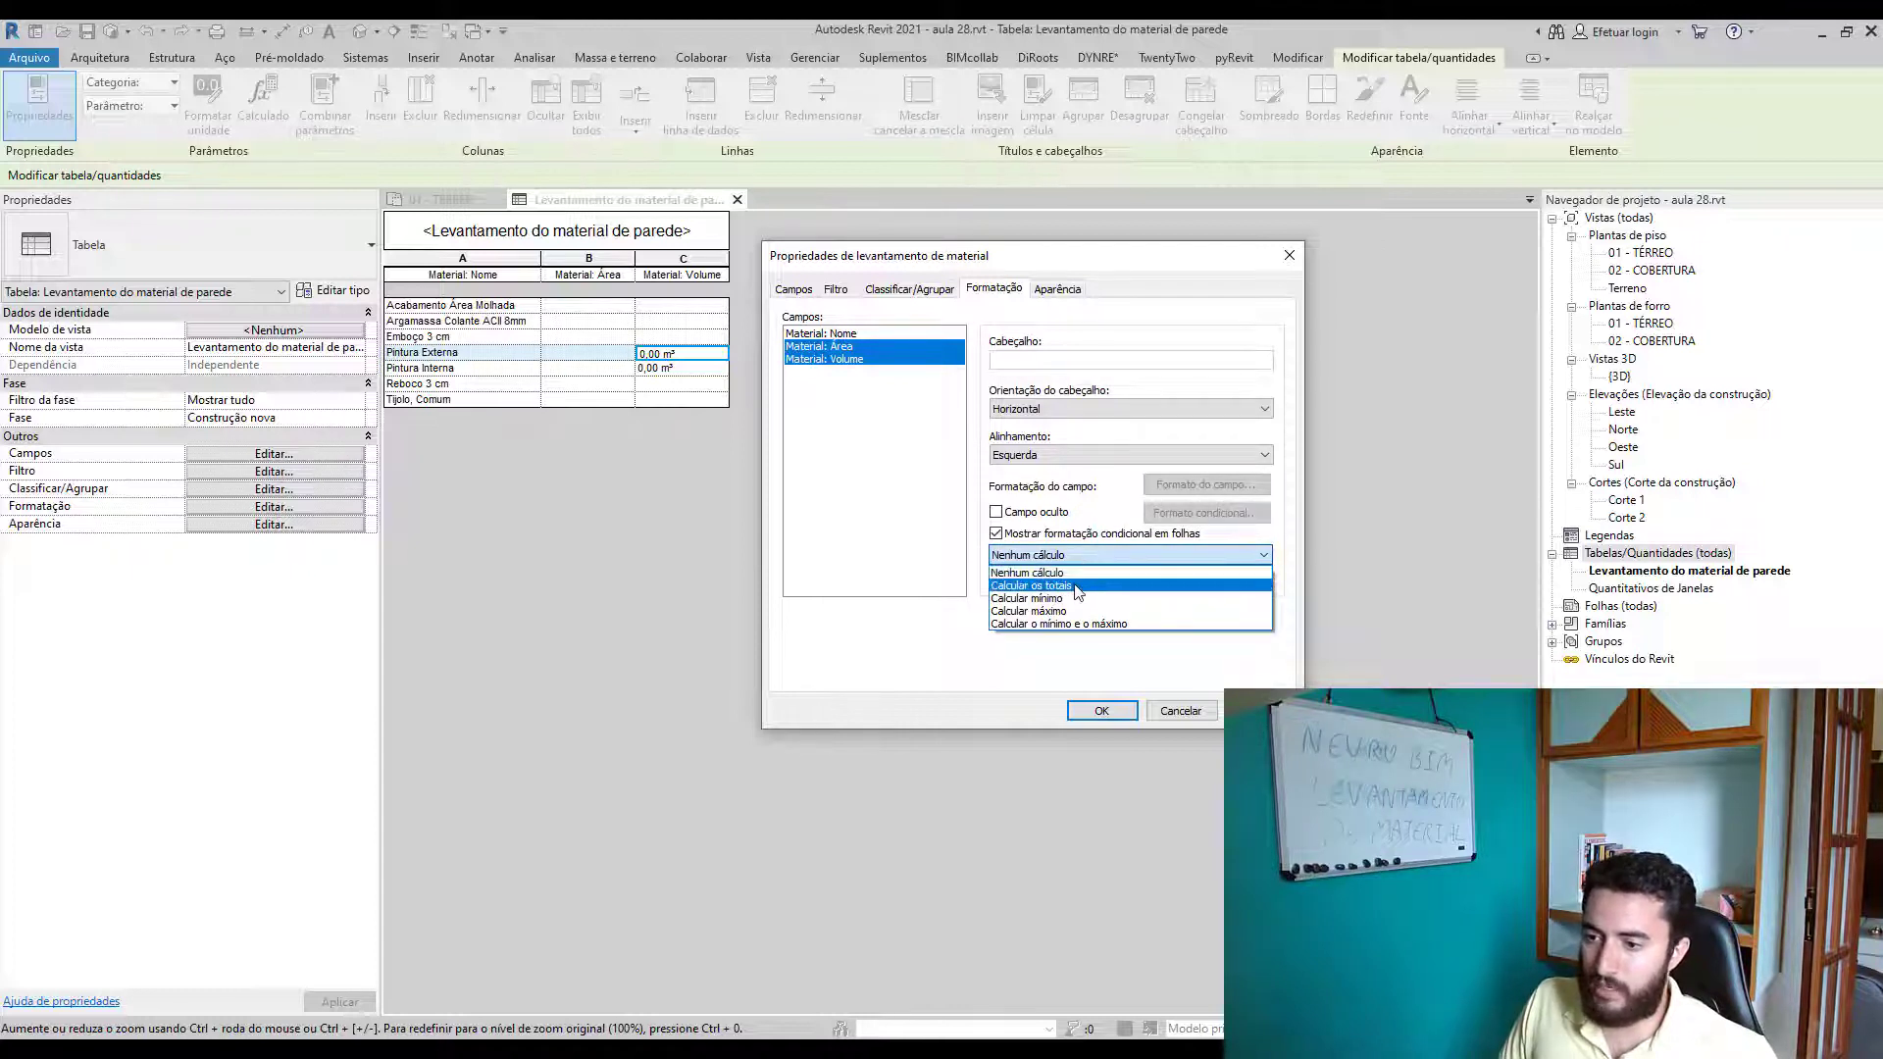
click(1064, 585)
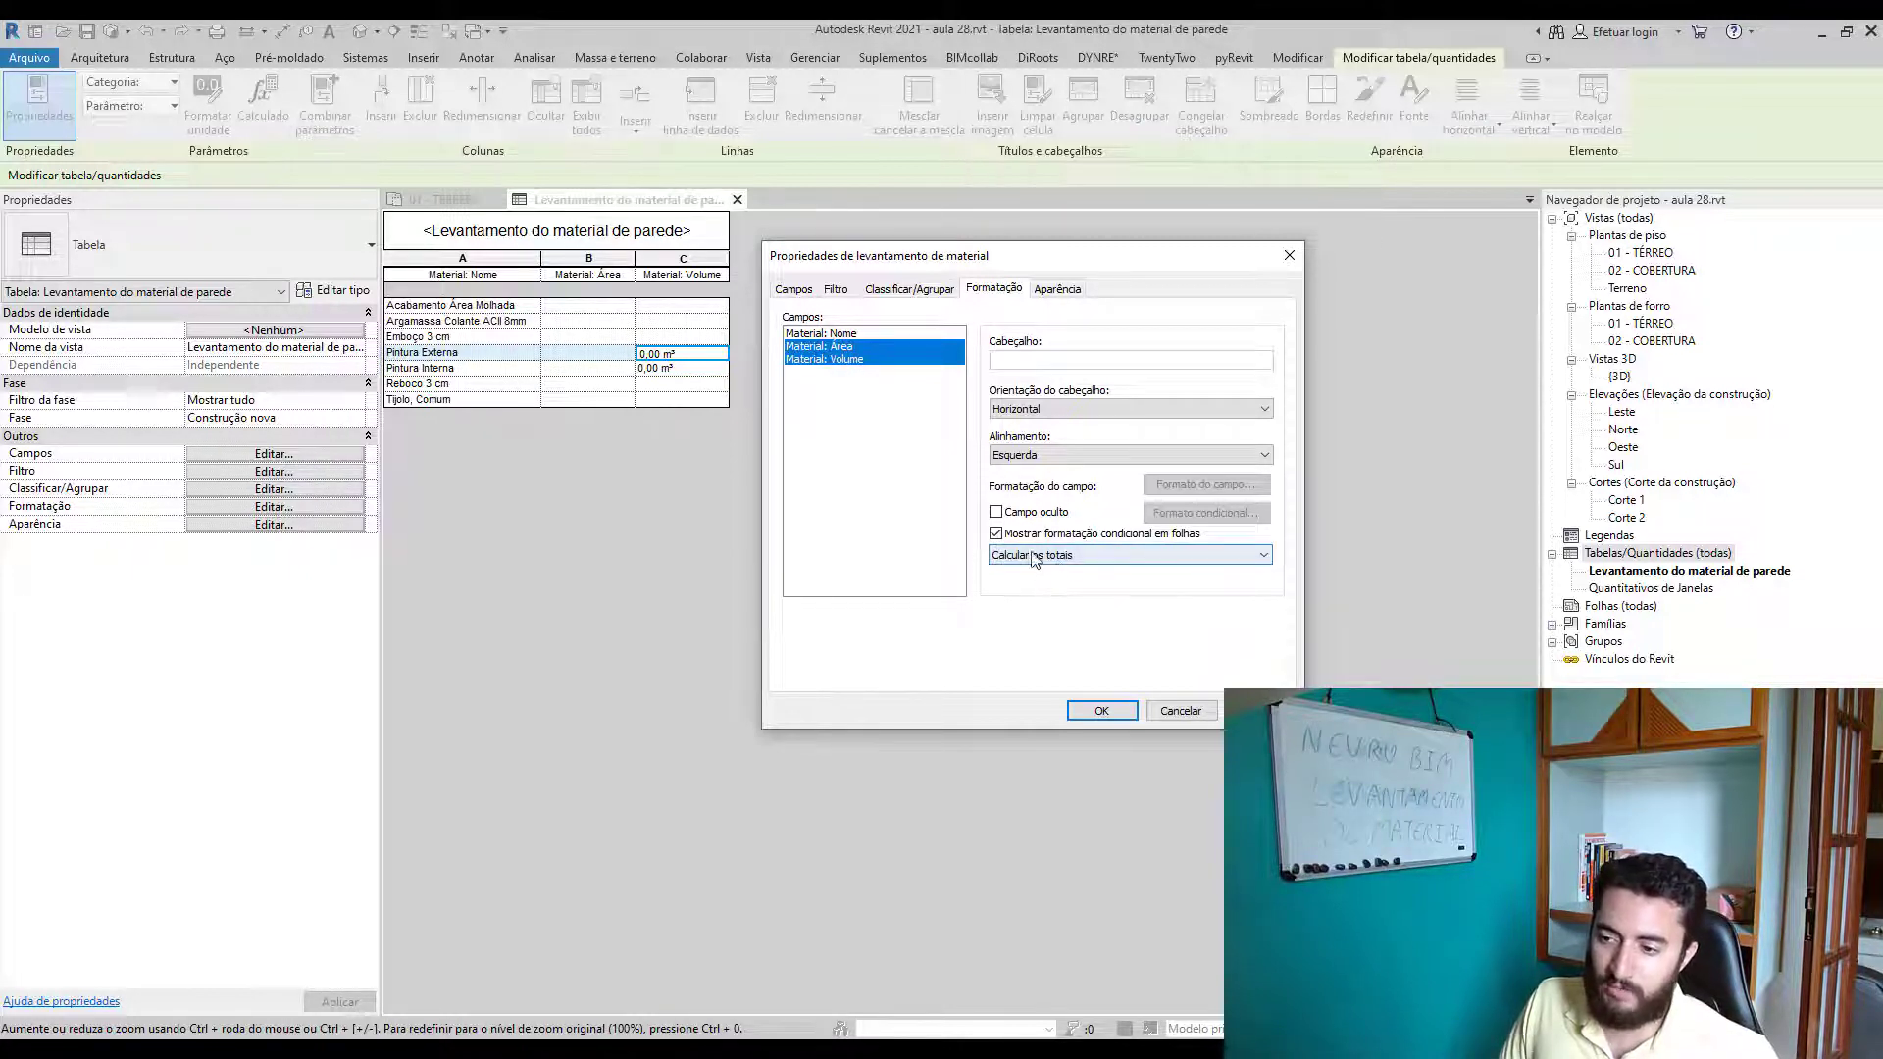
click(1102, 710)
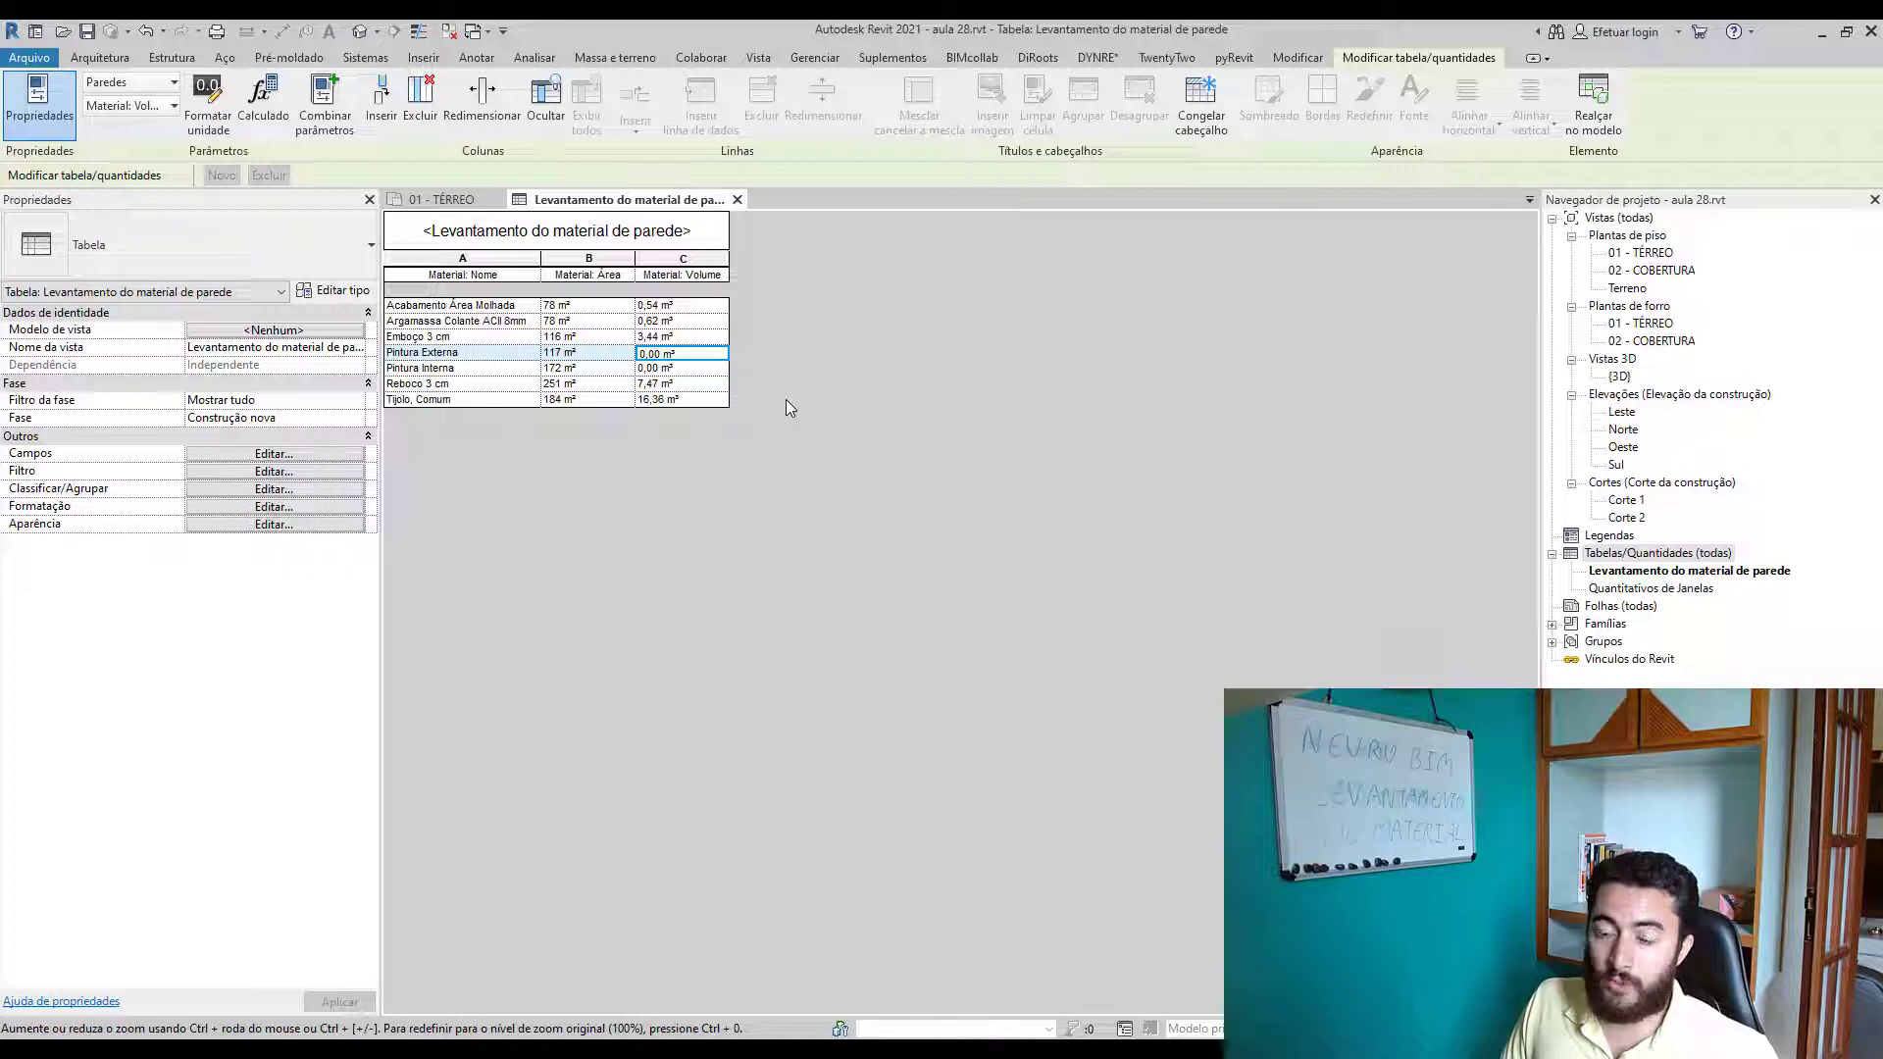
- Center the contents of all three wall takeoff columns horizontally and adjust their vertical alignment
drag(508, 259, 698, 262)
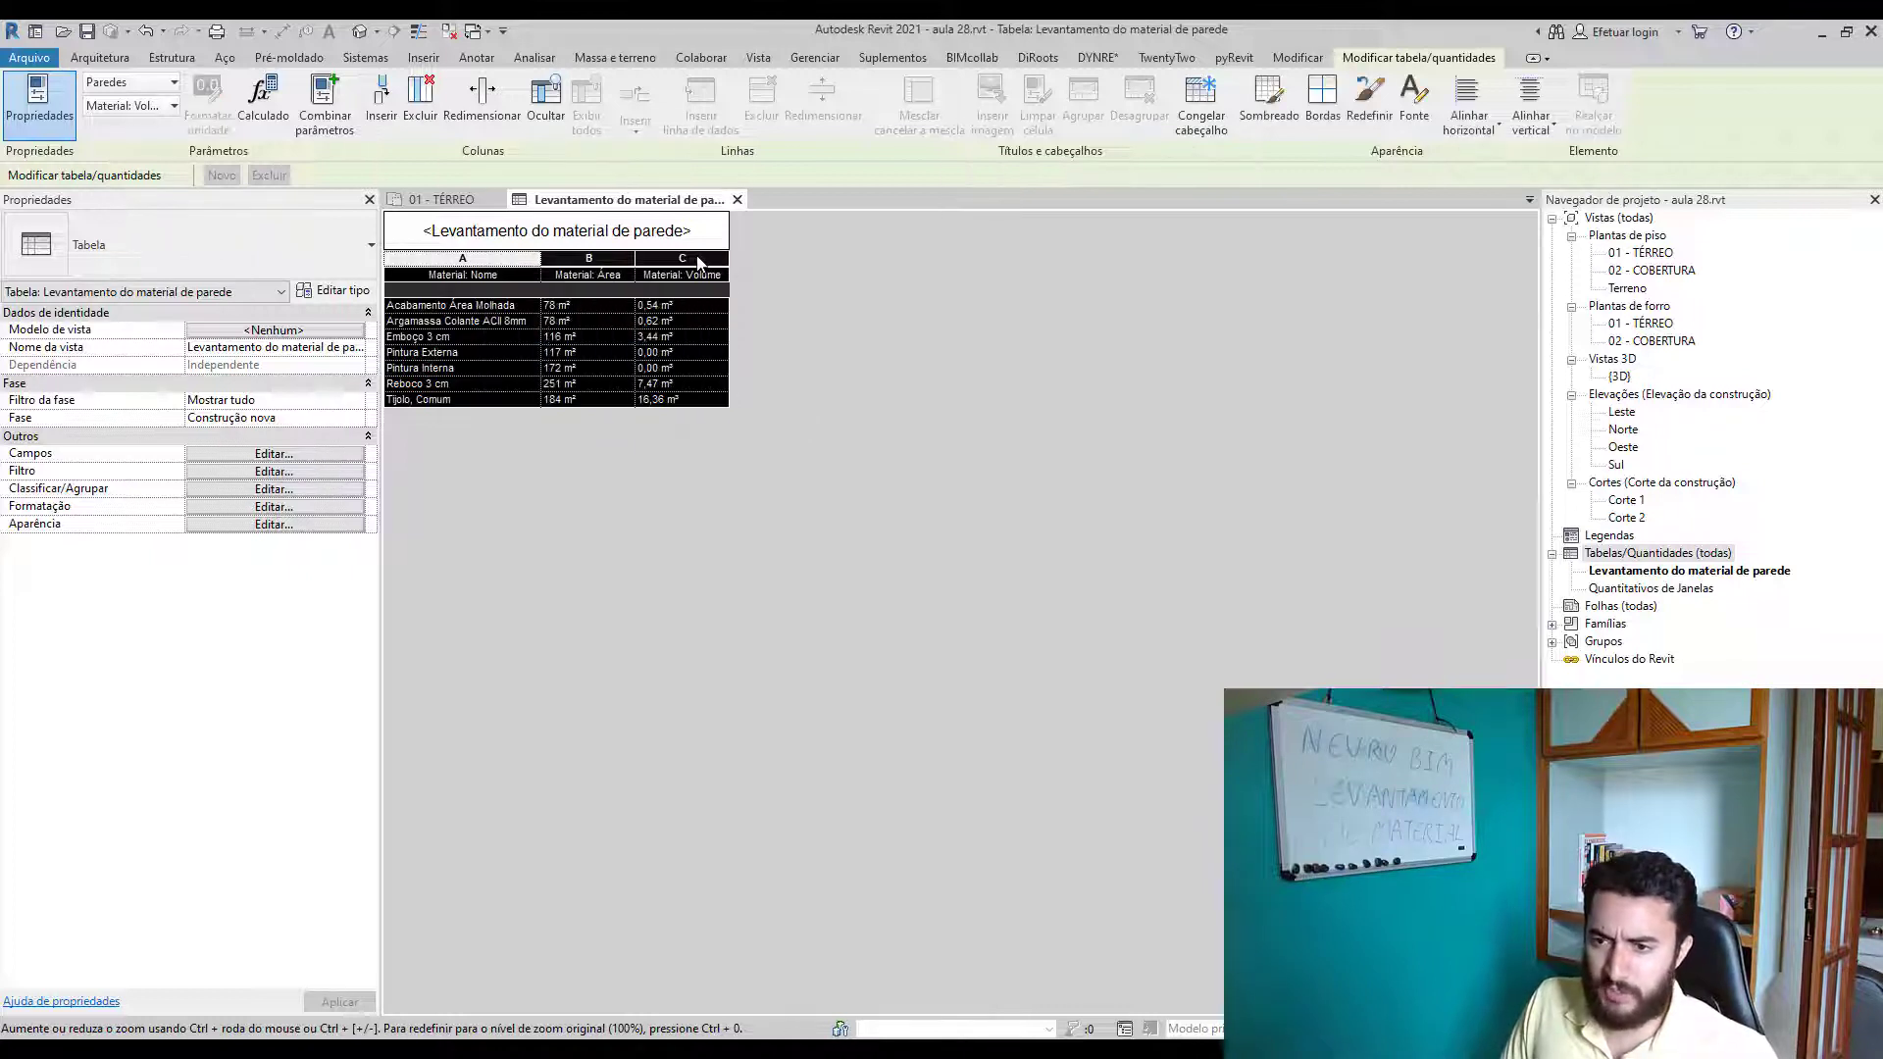
click(1469, 108)
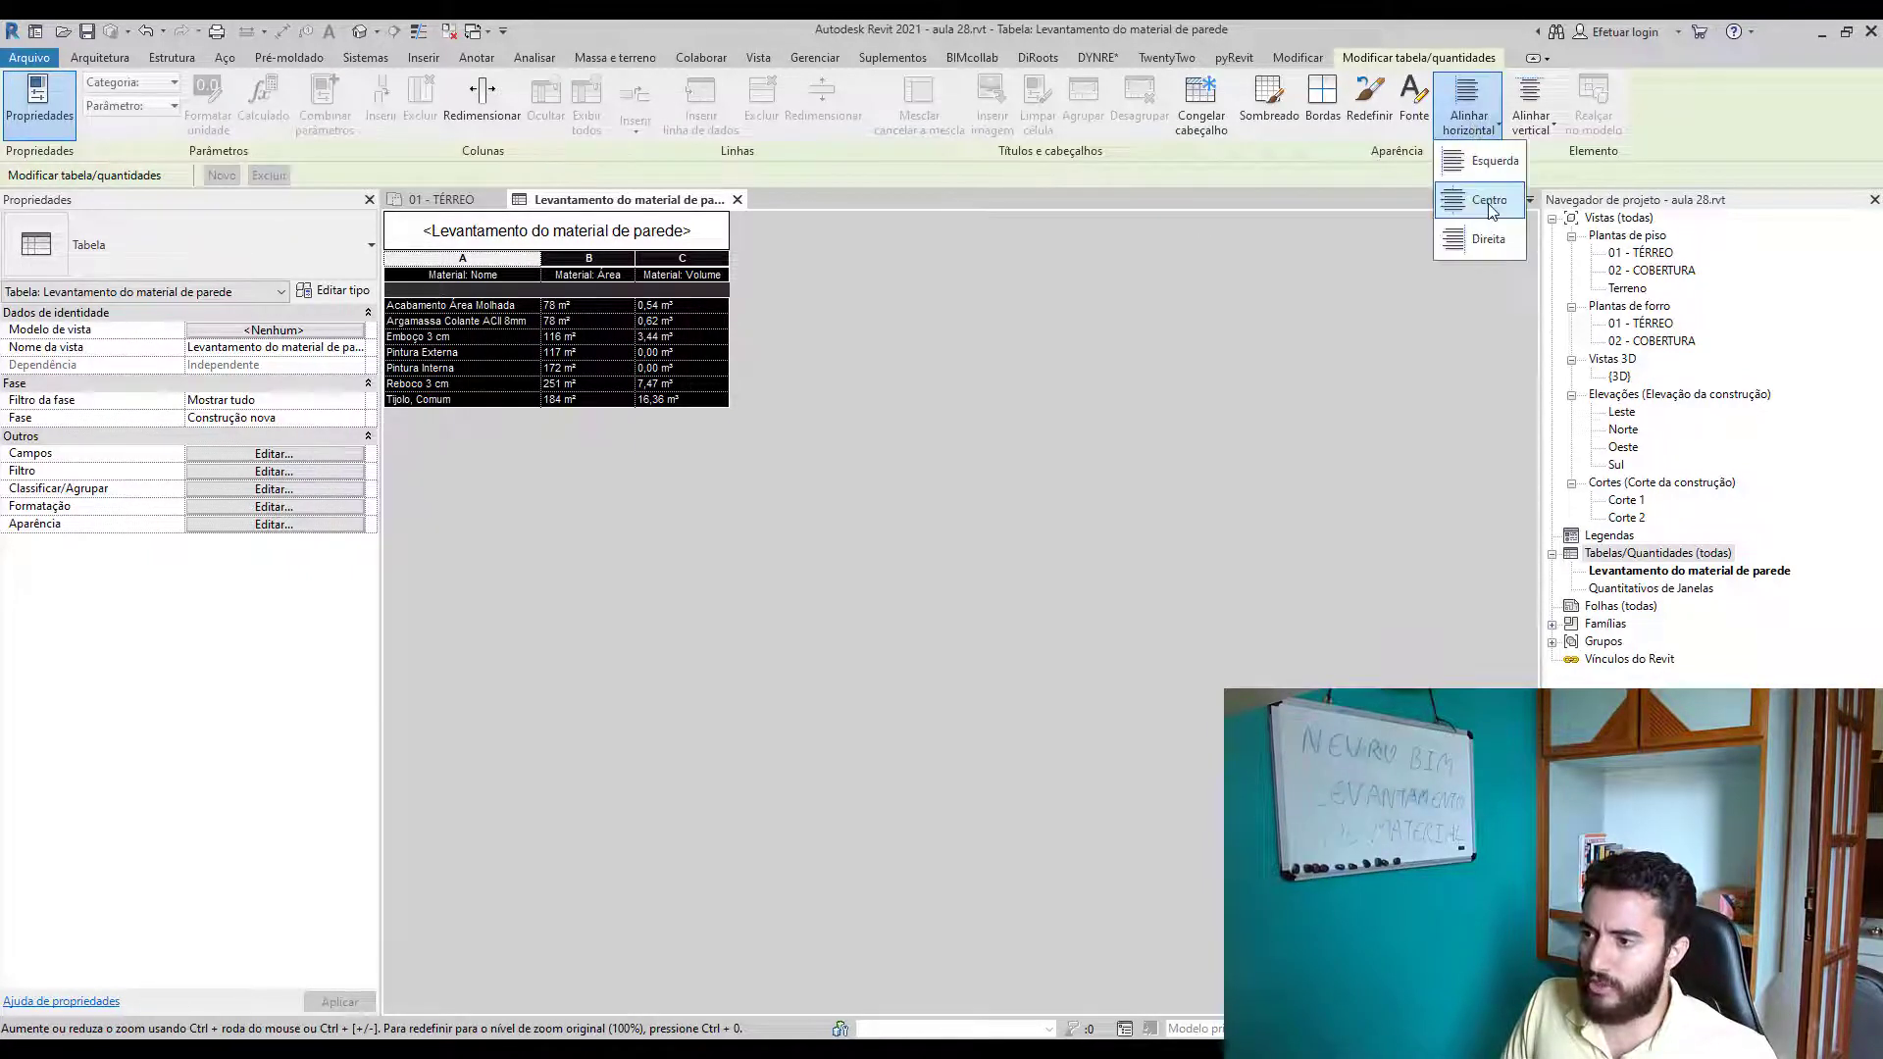
click(1489, 201)
click(1530, 106)
click(1549, 199)
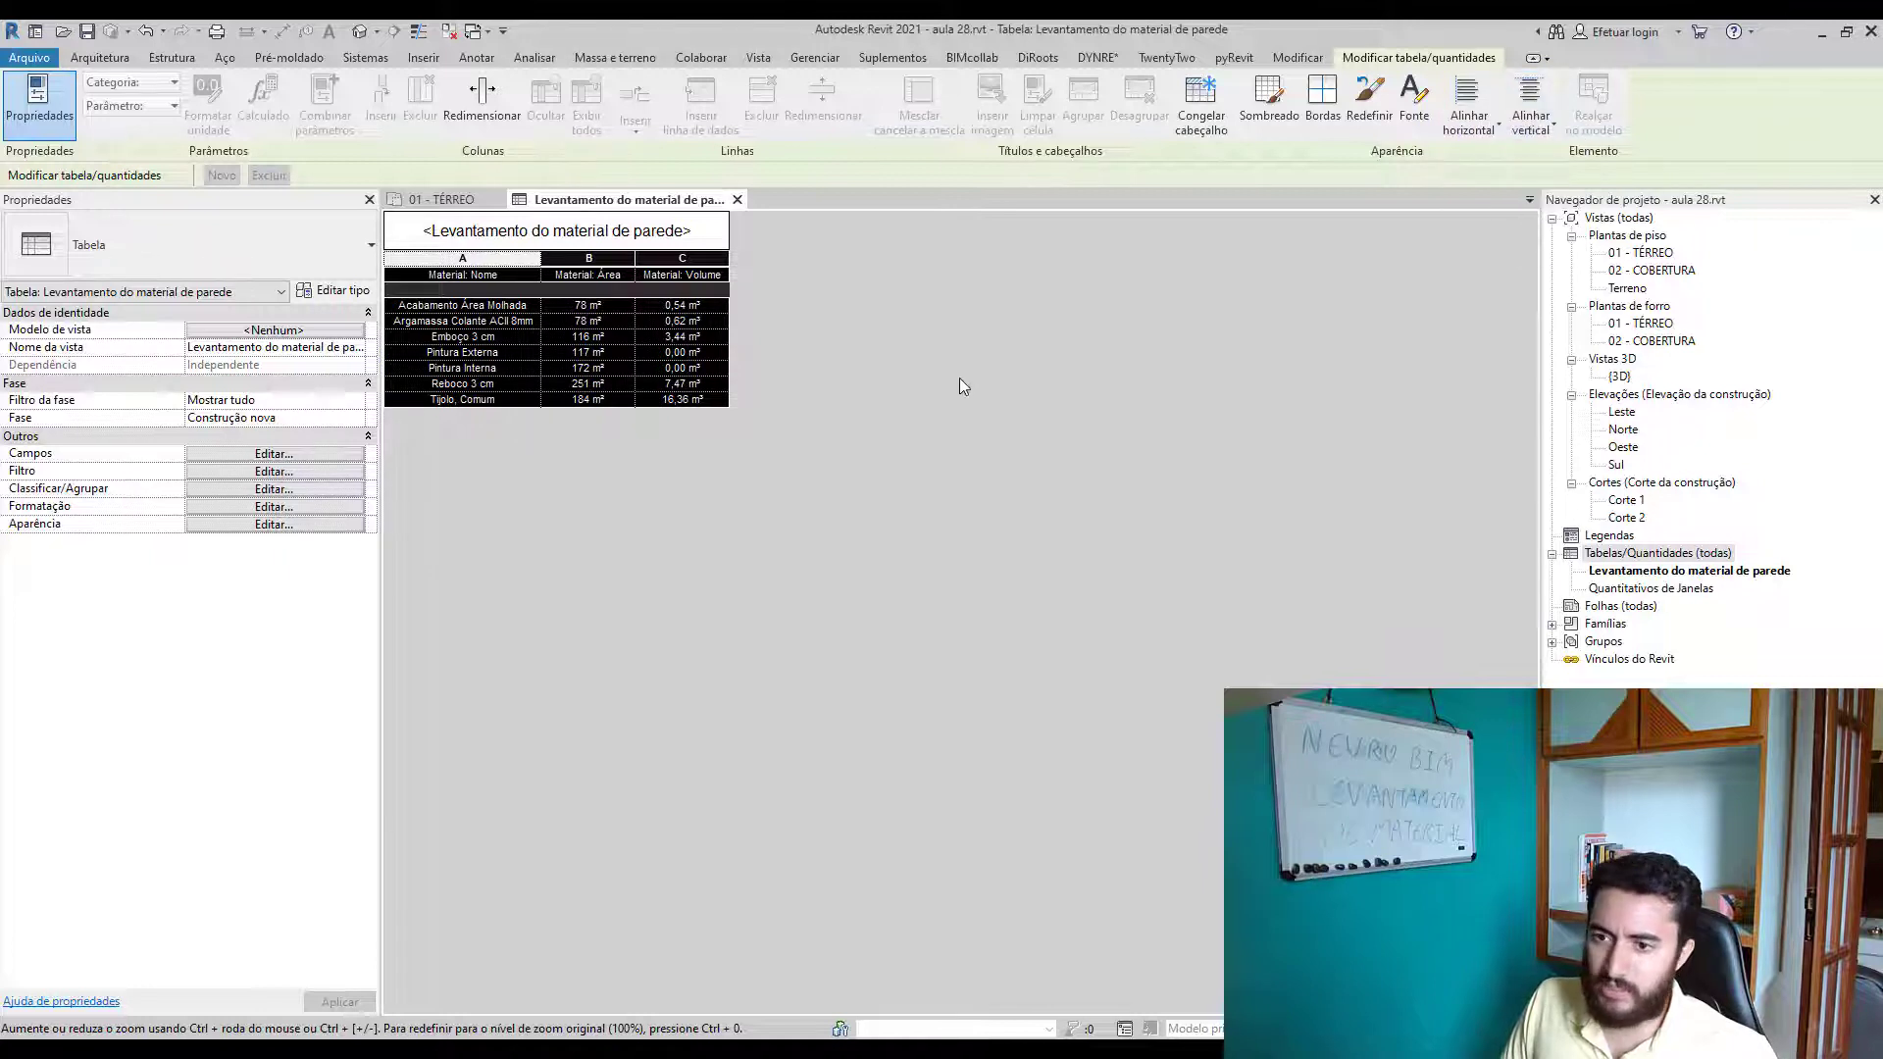
click(711, 231)
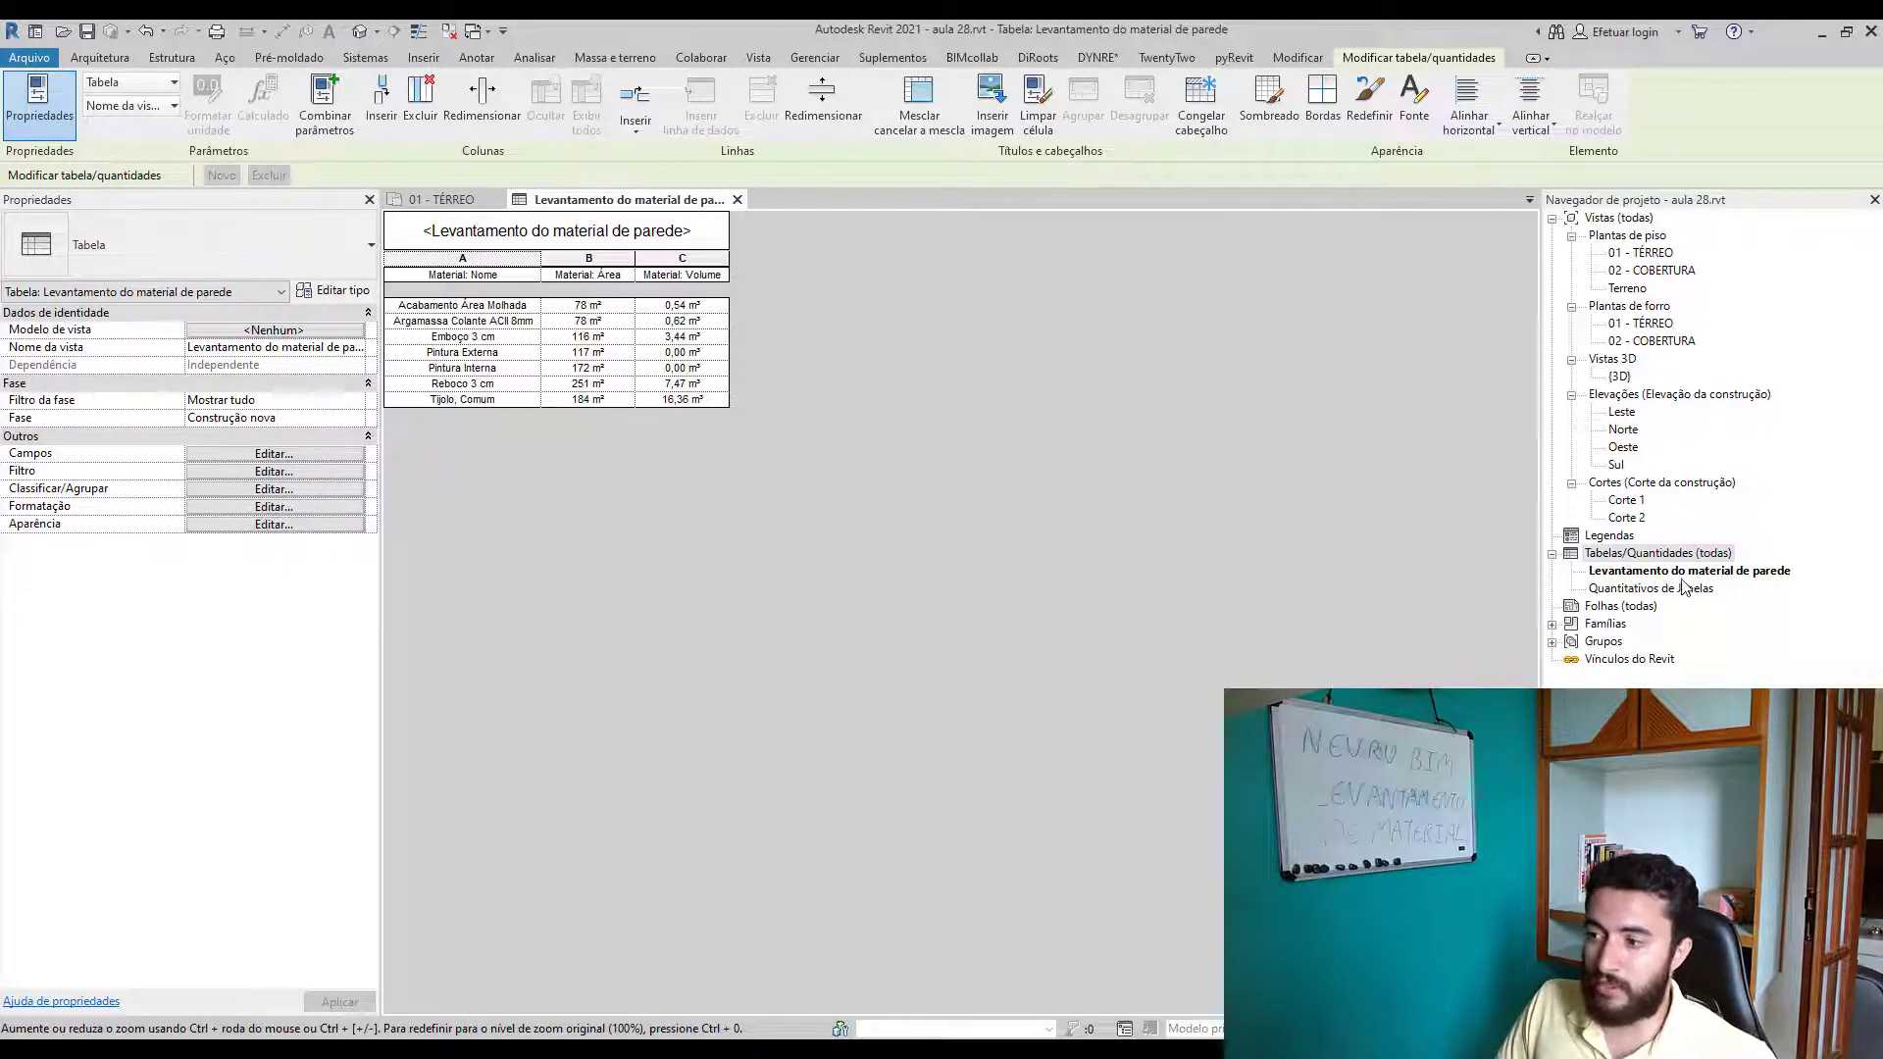
- Duplicate the wall takeoff table Levantamento do material de parede
right_click(1624, 575)
mouse_move(1696, 685)
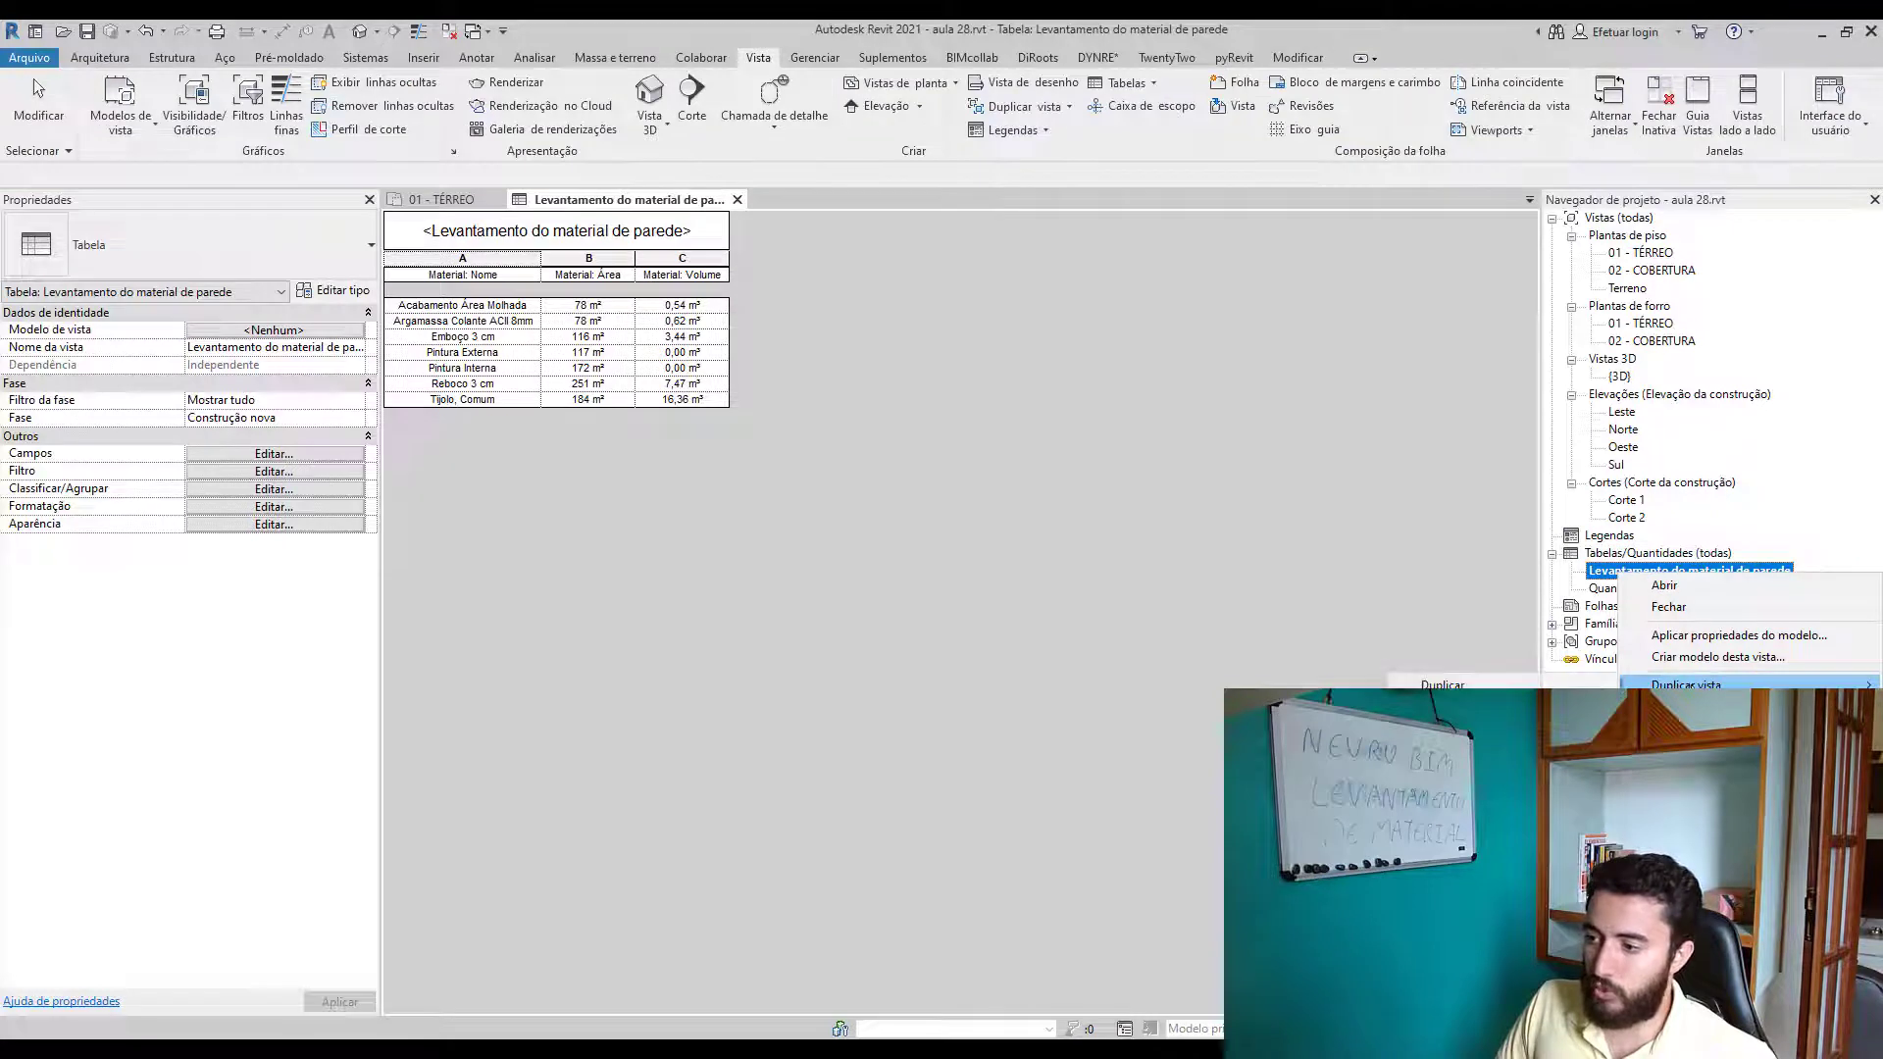
click(1442, 685)
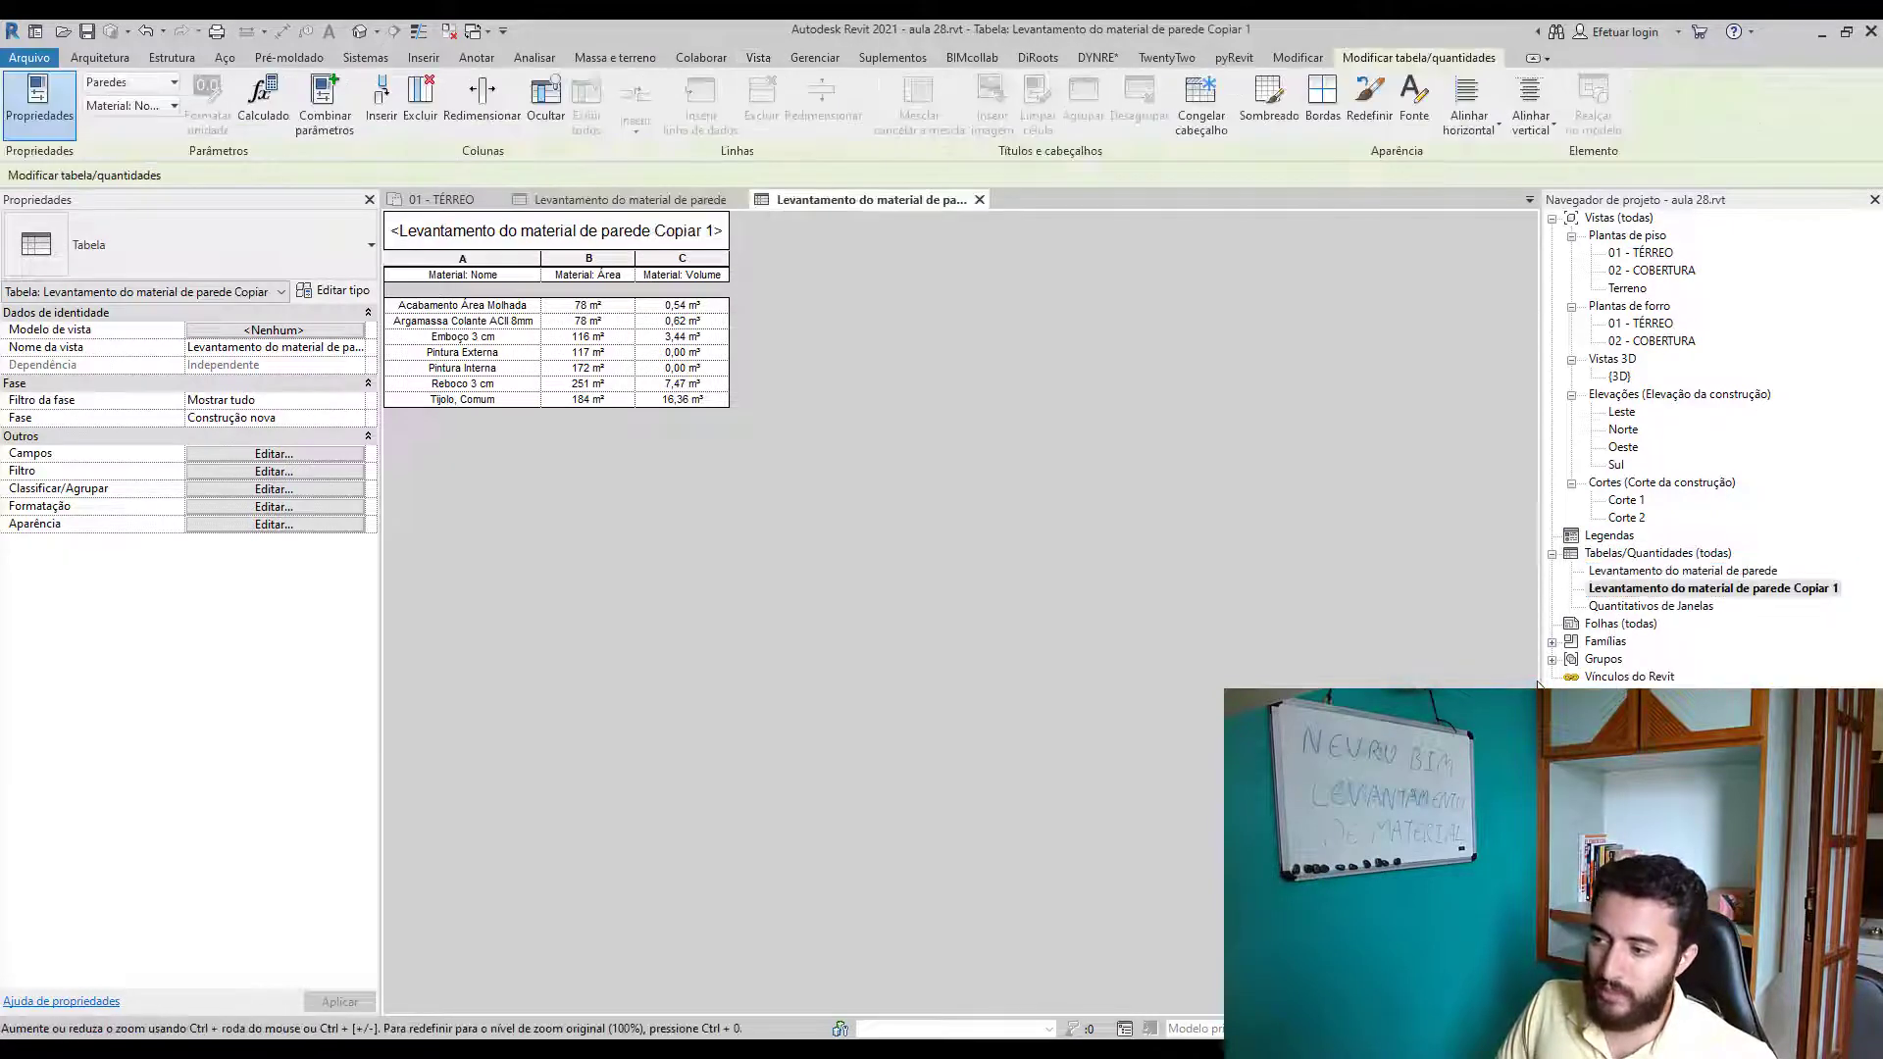
- Retitle the original wall takeoff table as Quantitativo Material Parede - Área
click(1679, 573)
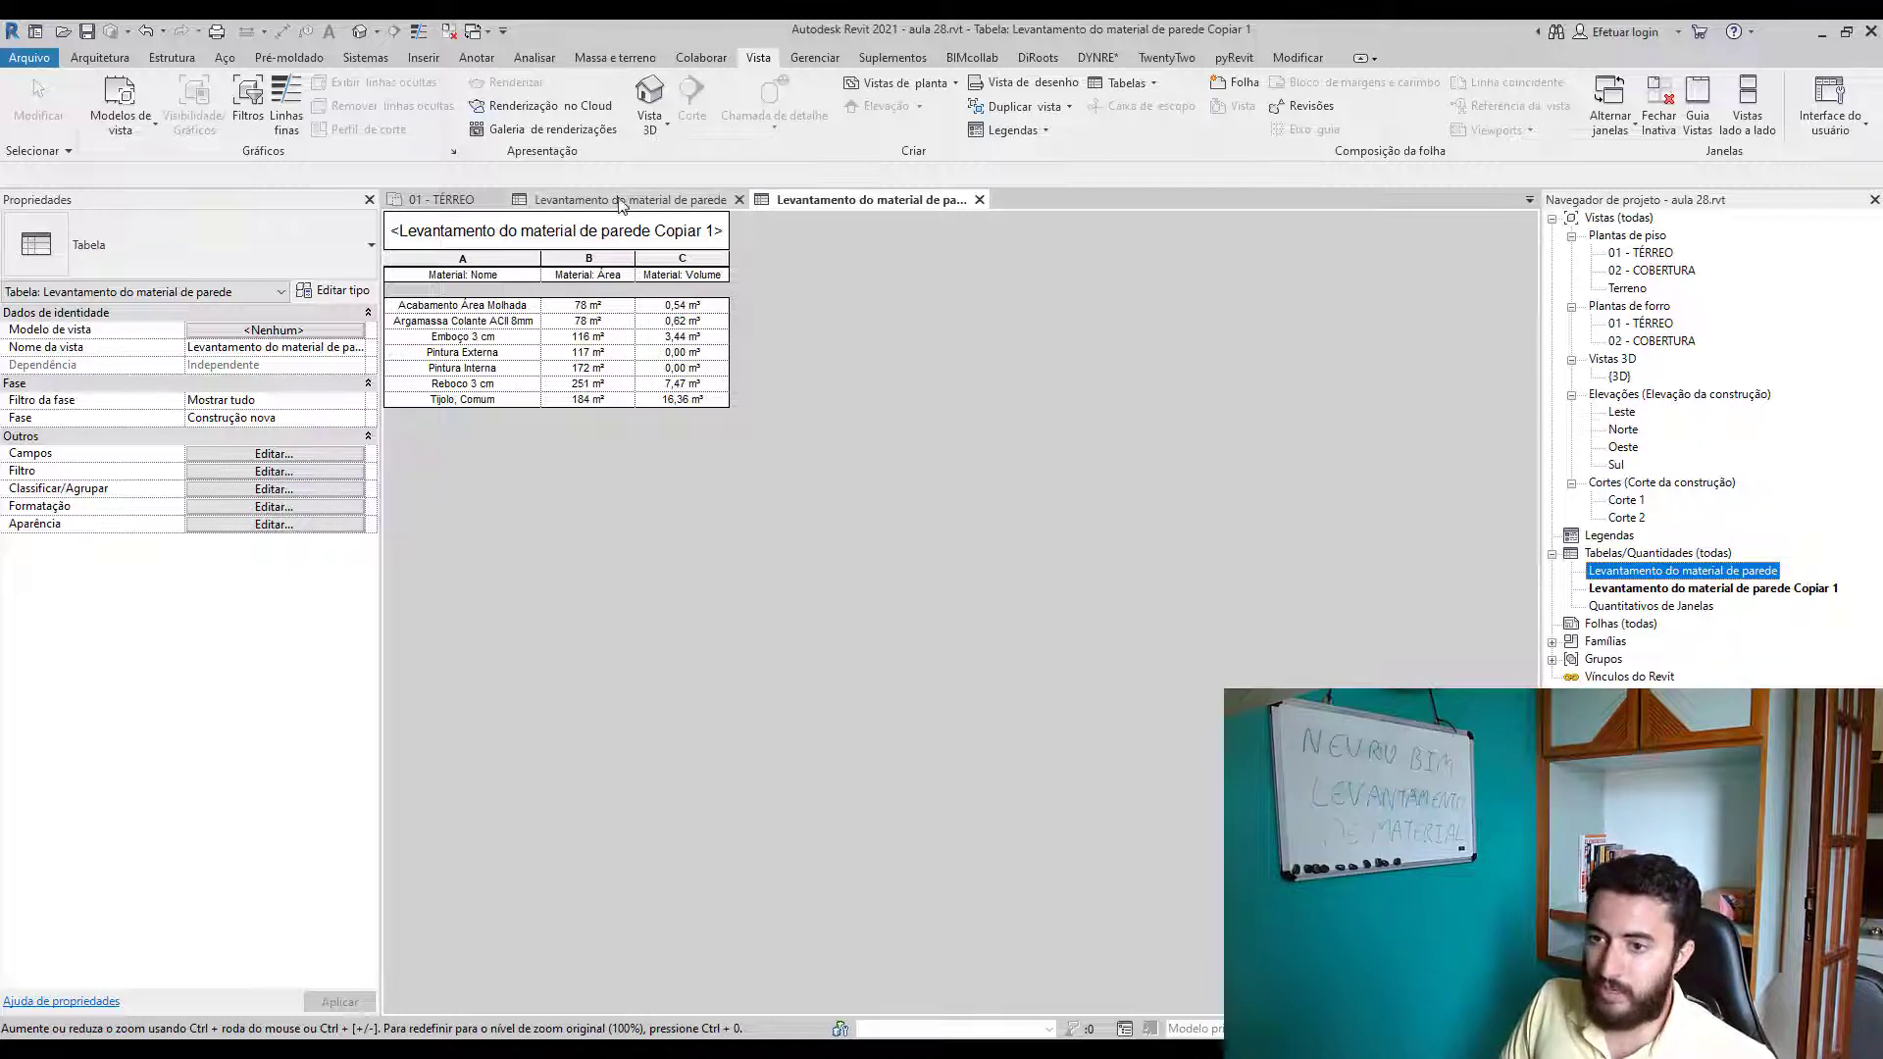
click(667, 199)
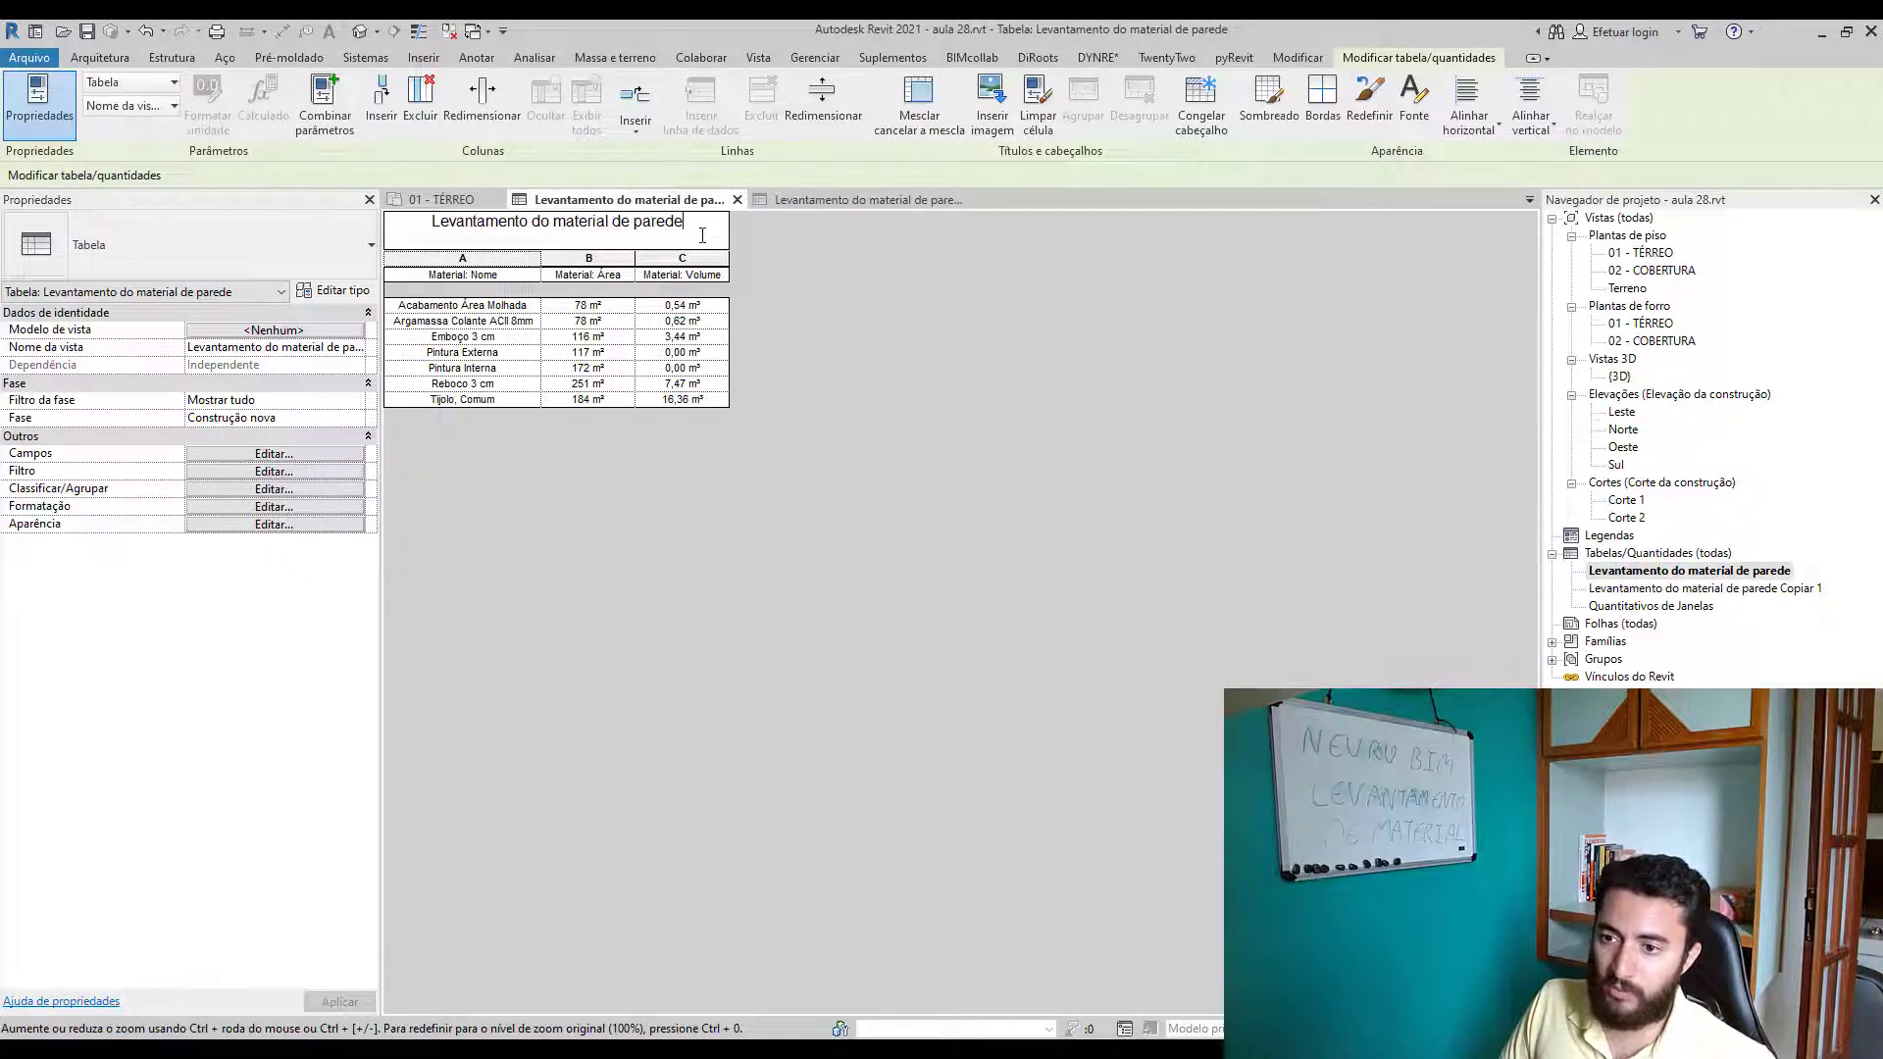
key(BackSpace)
key(BackSpace)
key(BackSpace)
key(BackSpace)
key(BackSpace)
key(BackSpace)
key(BackSpace)
key(BackSpace)
key(BackSpace)
key(BackSpace)
key(BackSpace)
key(BackSpace)
key(BackSpace)
key(BackSpace)
key(BackSpace)
key(BackSpace)
key(BackSpace)
key(BackSpace)
key(BackSpace)
key(BackSpace)
key(BackSpace)
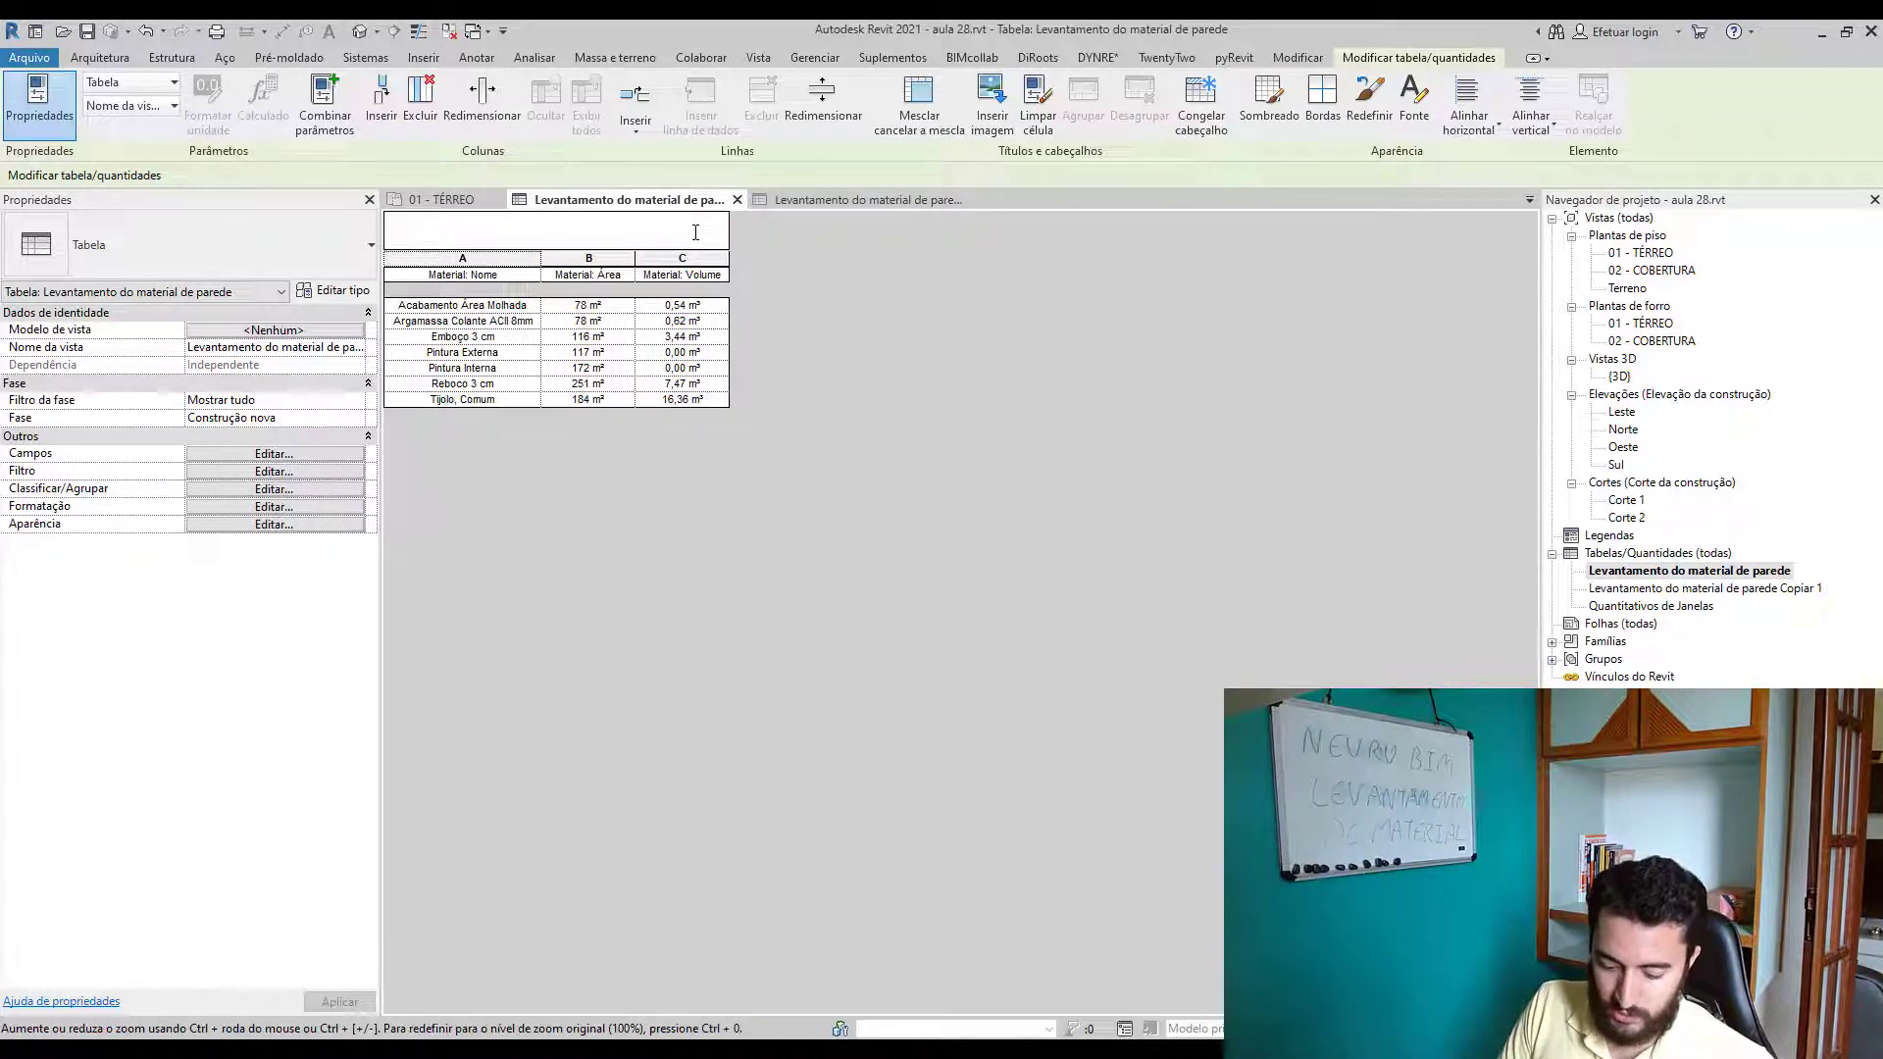
text(Quanti)
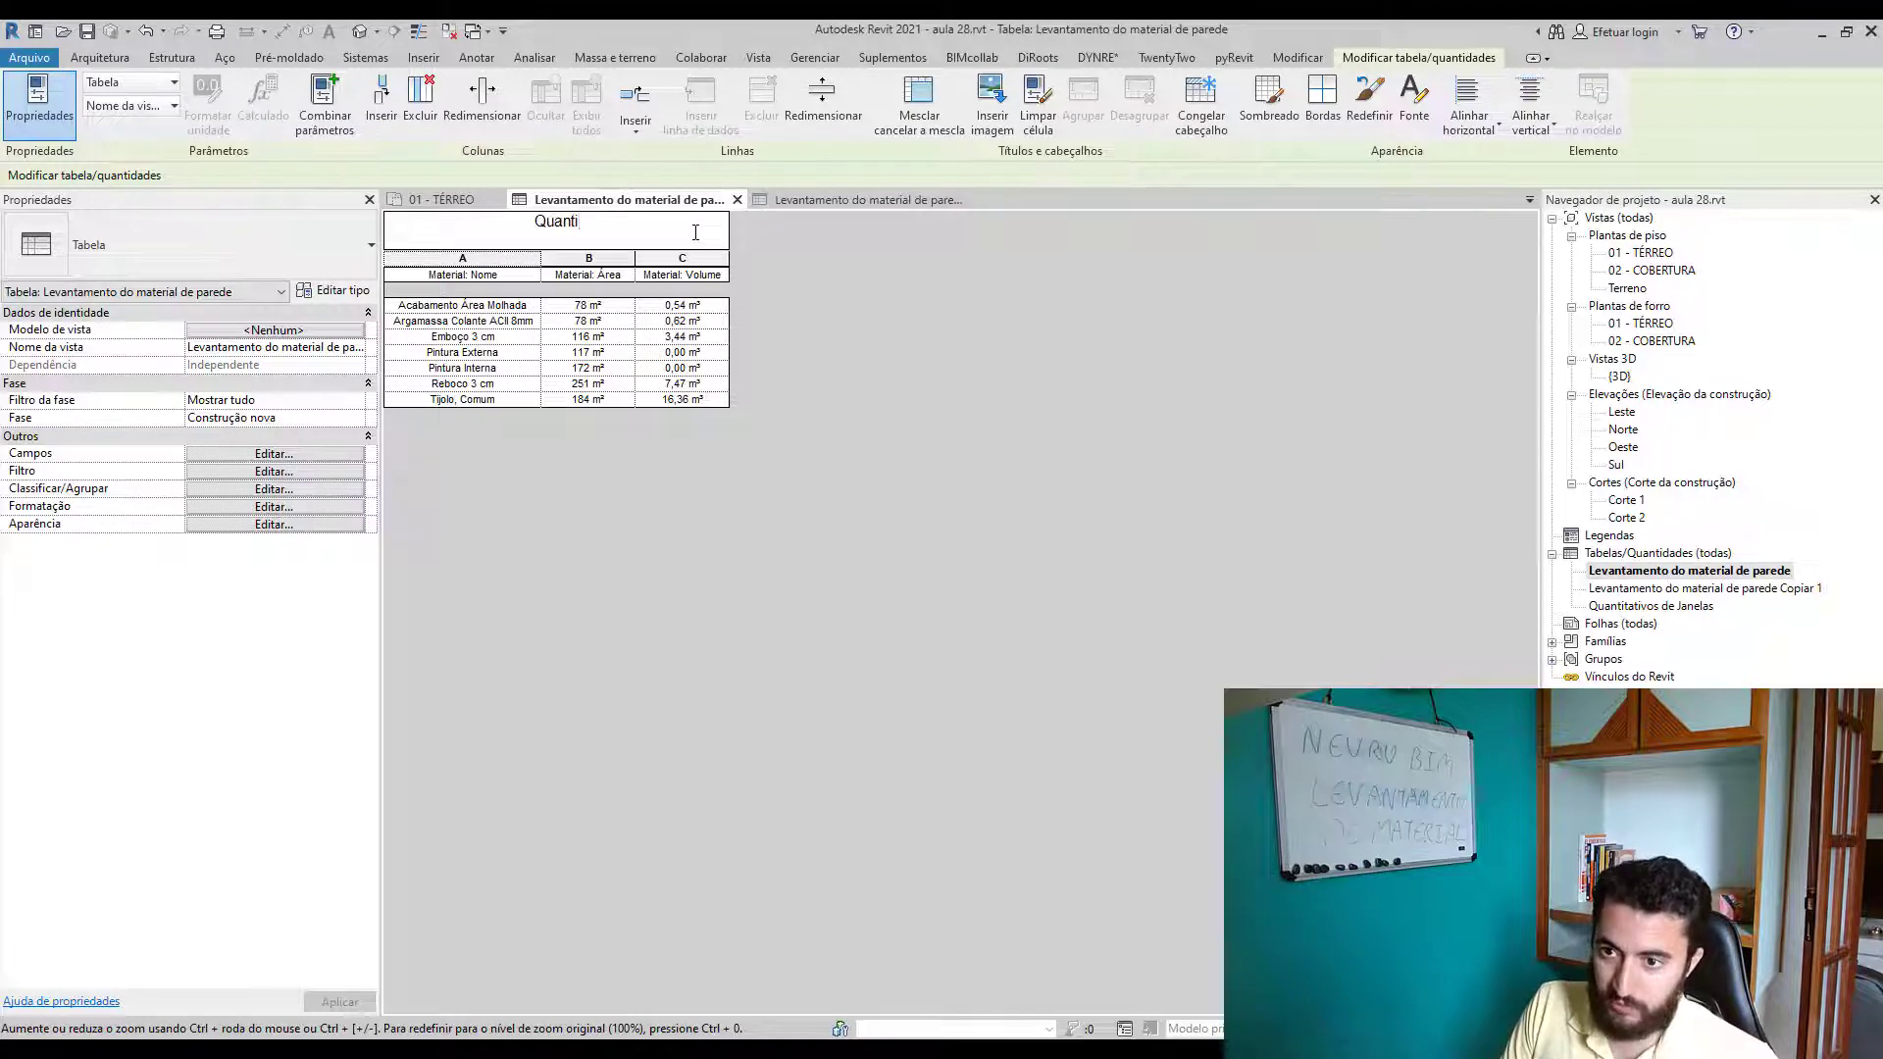
text(tativo Materia)
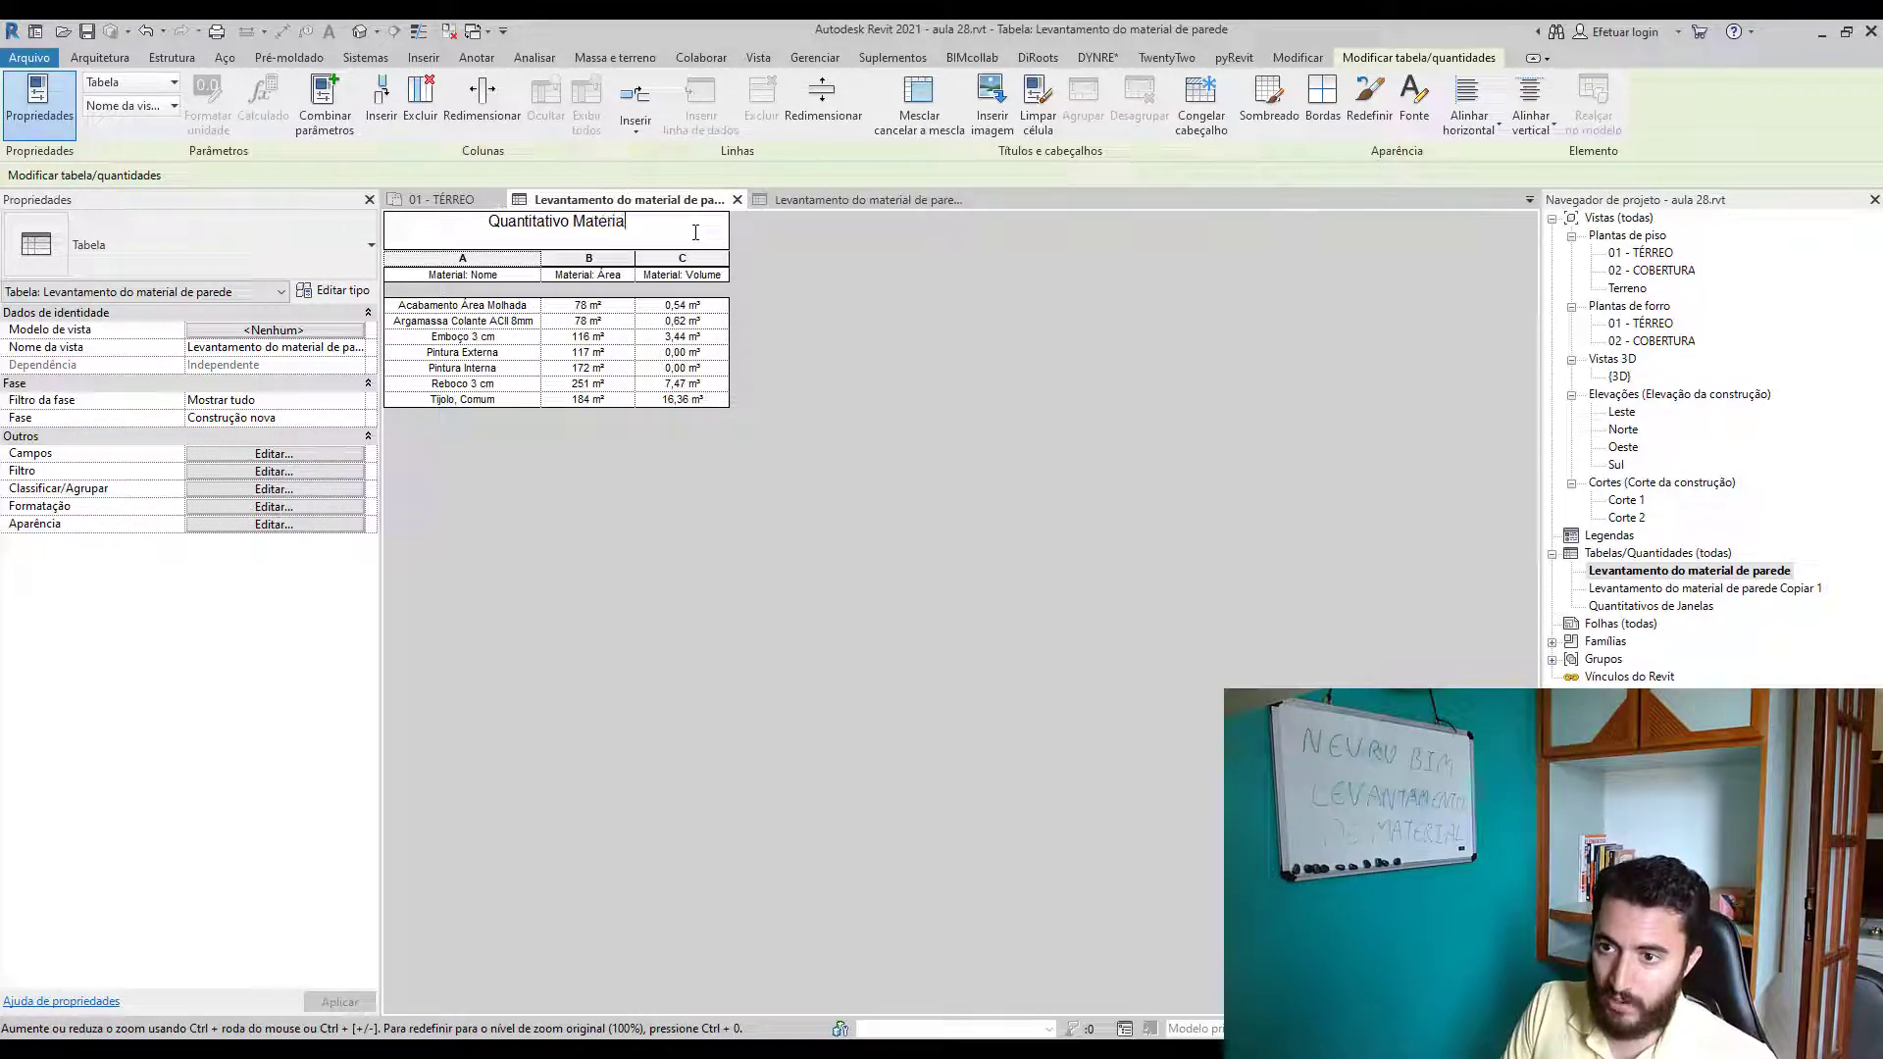
text(l Parede - A)
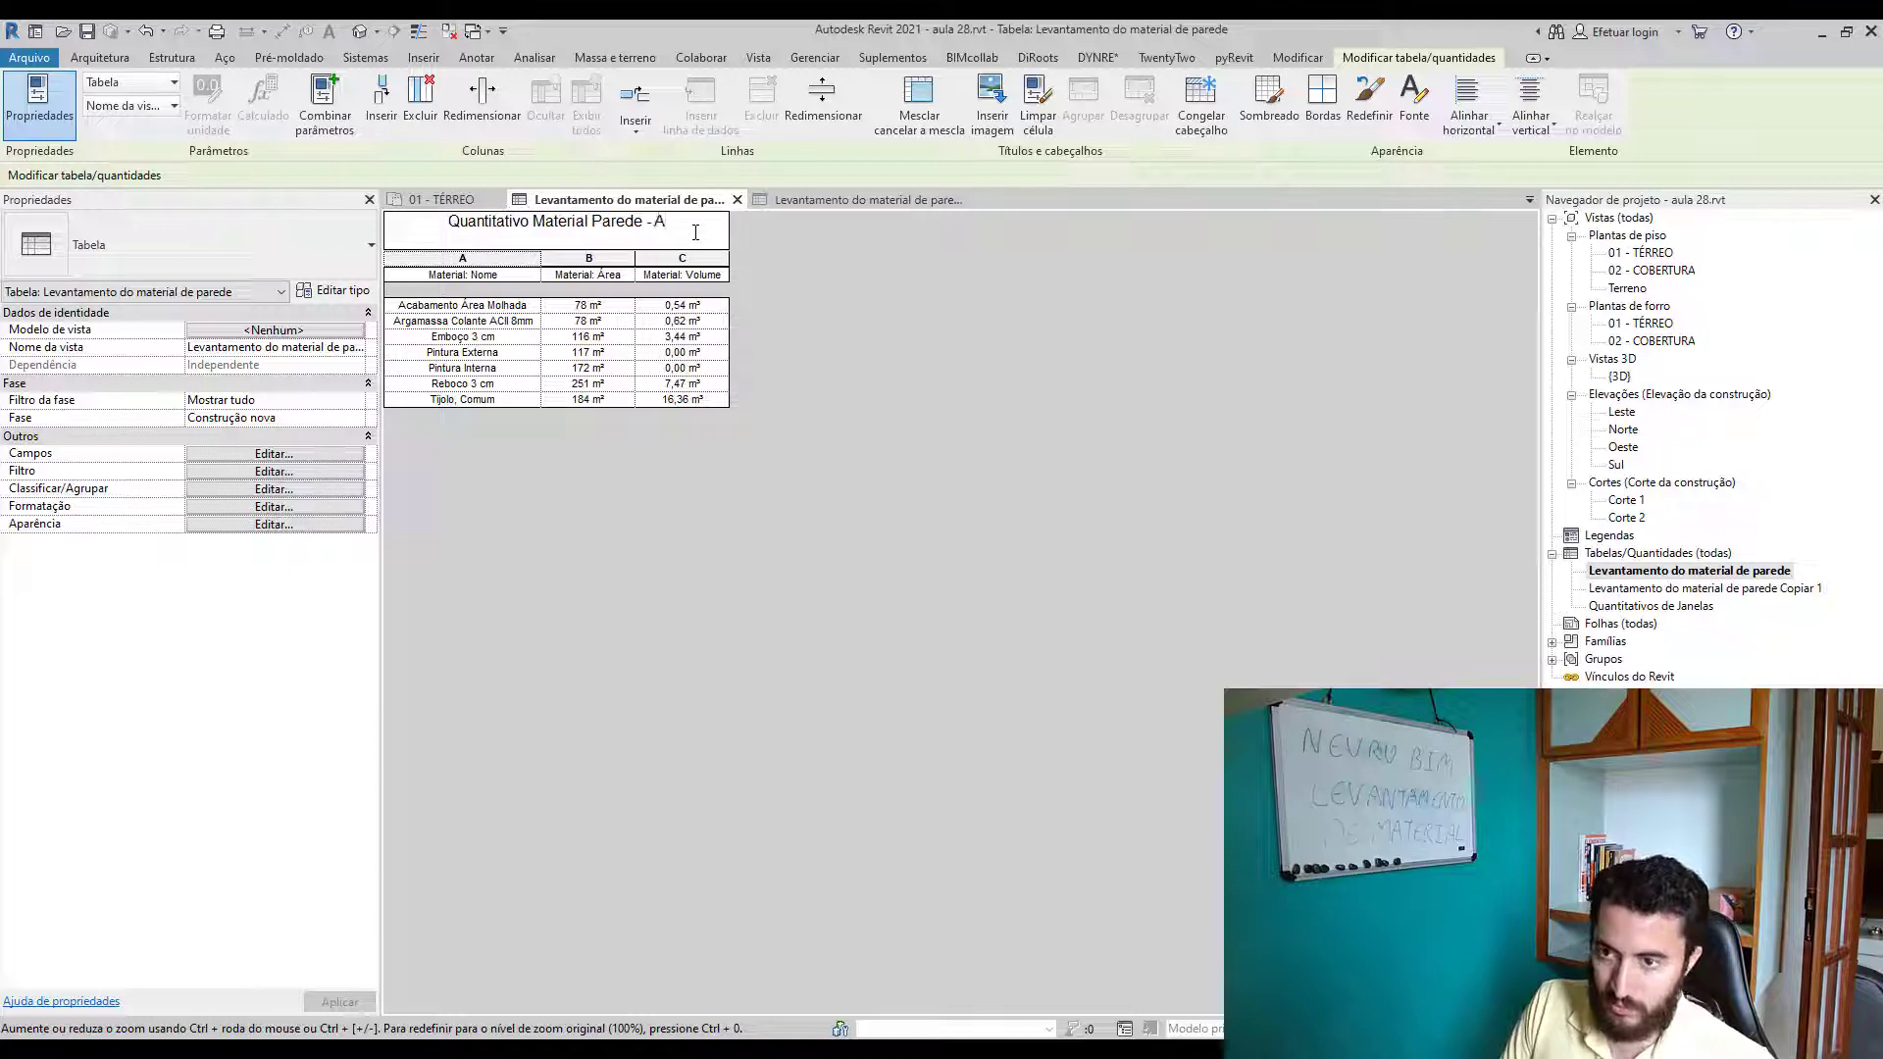
key(BackSpace)
text(Área)
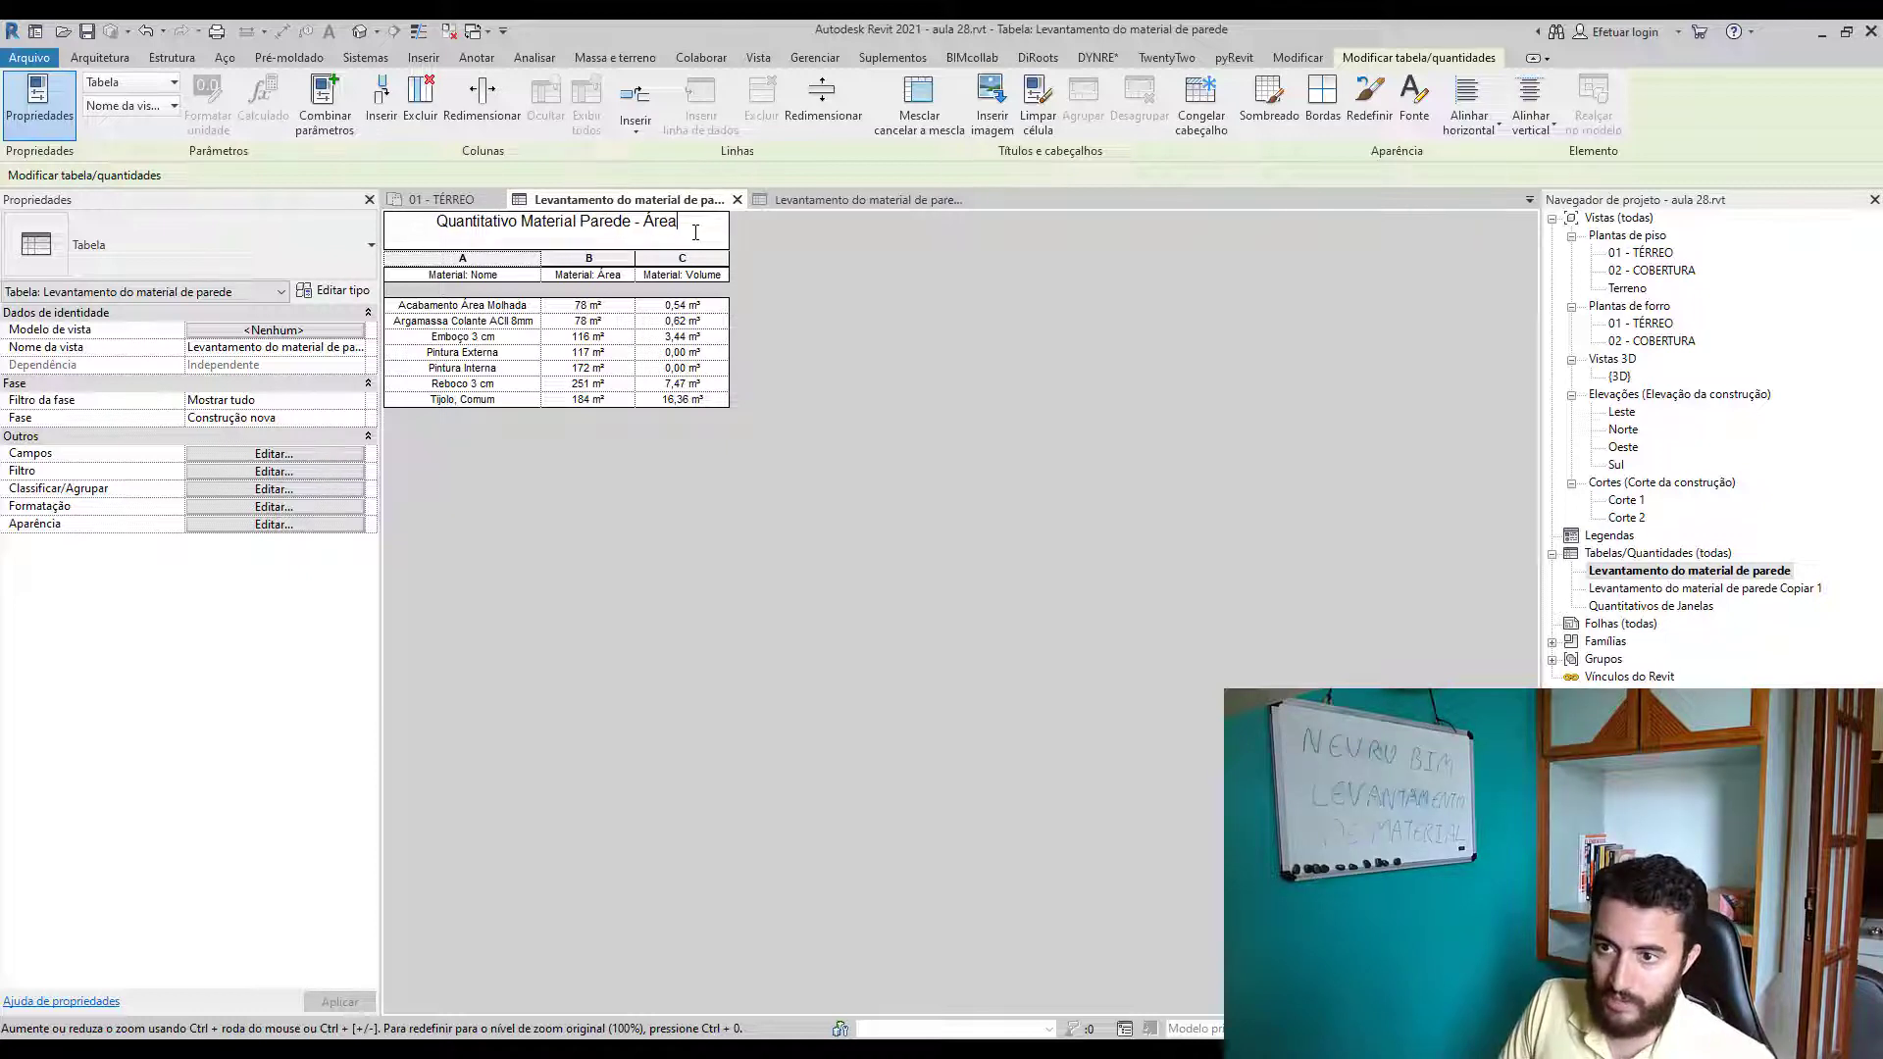
key(Return)
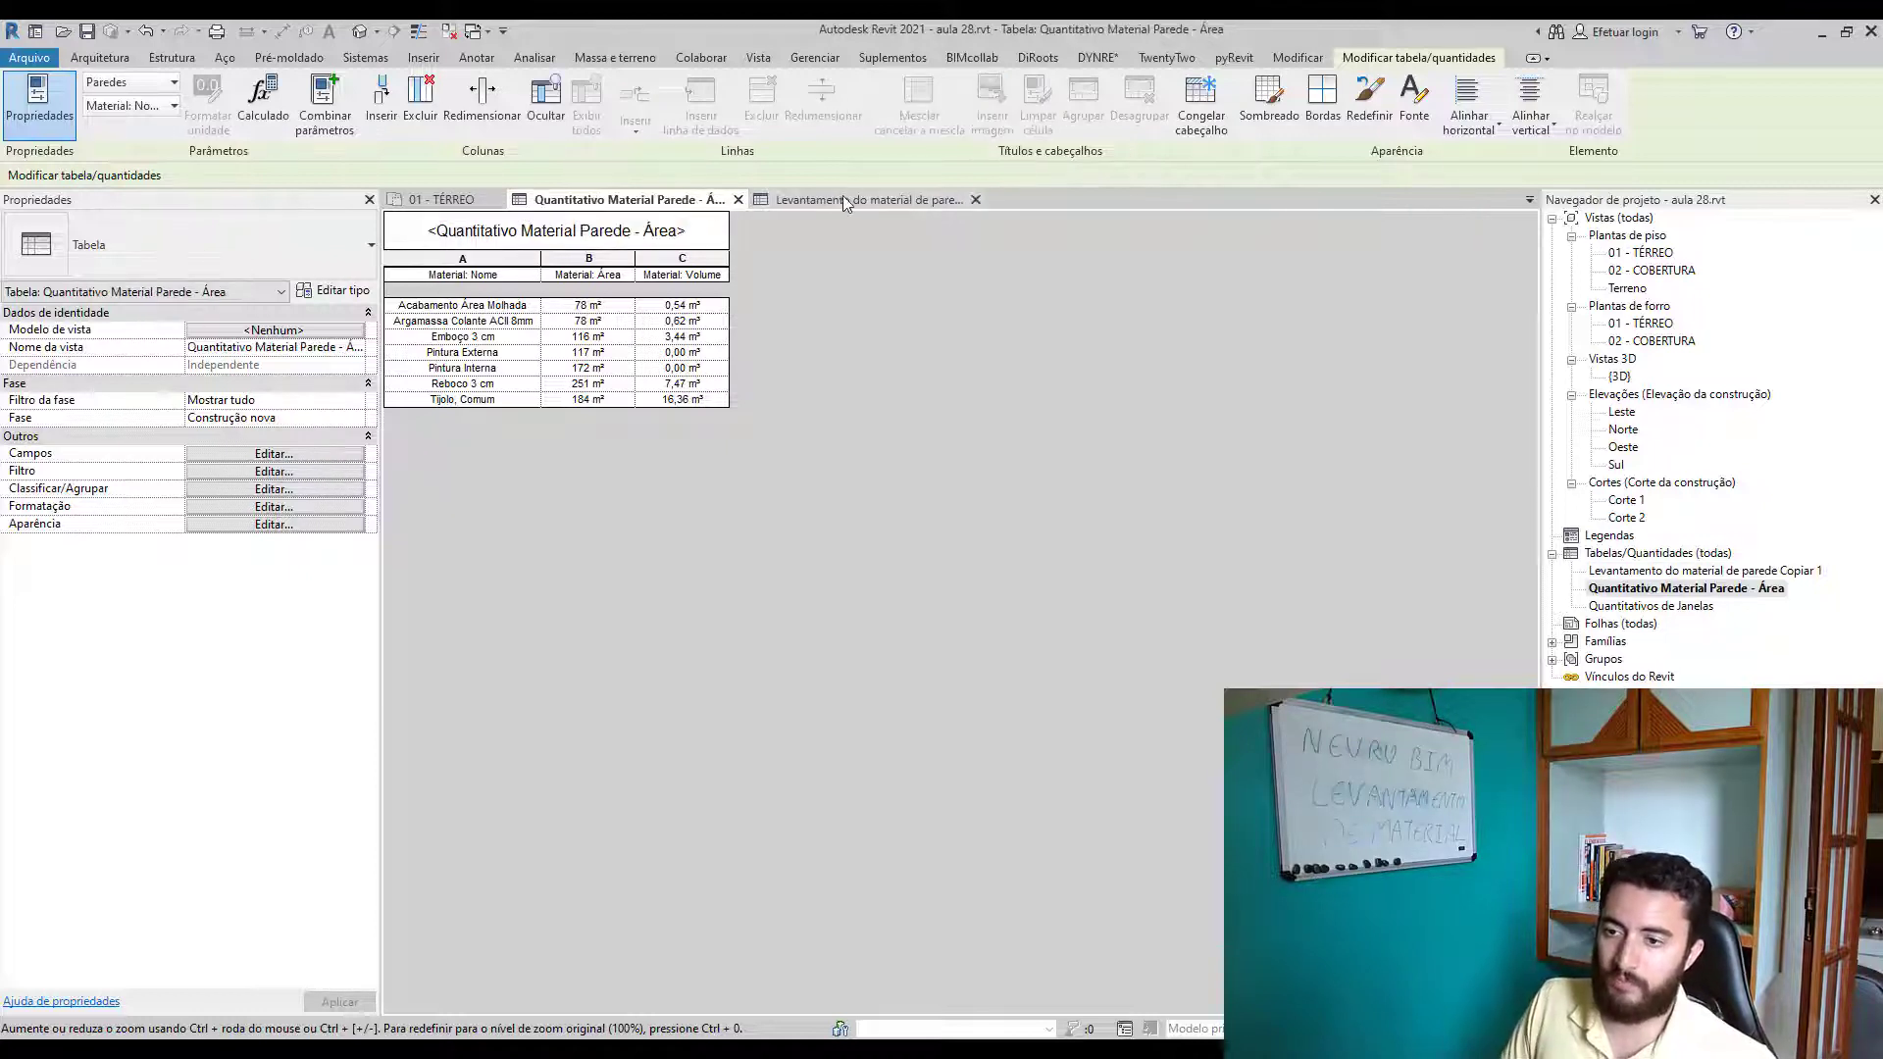
- Rename the duplicated wall takeoff as Quantitativo Material Parede - Volume, reusing the title text of the Área table
click(844, 199)
click(685, 234)
double_click(685, 224)
click(685, 224)
click(625, 199)
click(682, 226)
drag(678, 225, 436, 225)
key(ctrl+c)
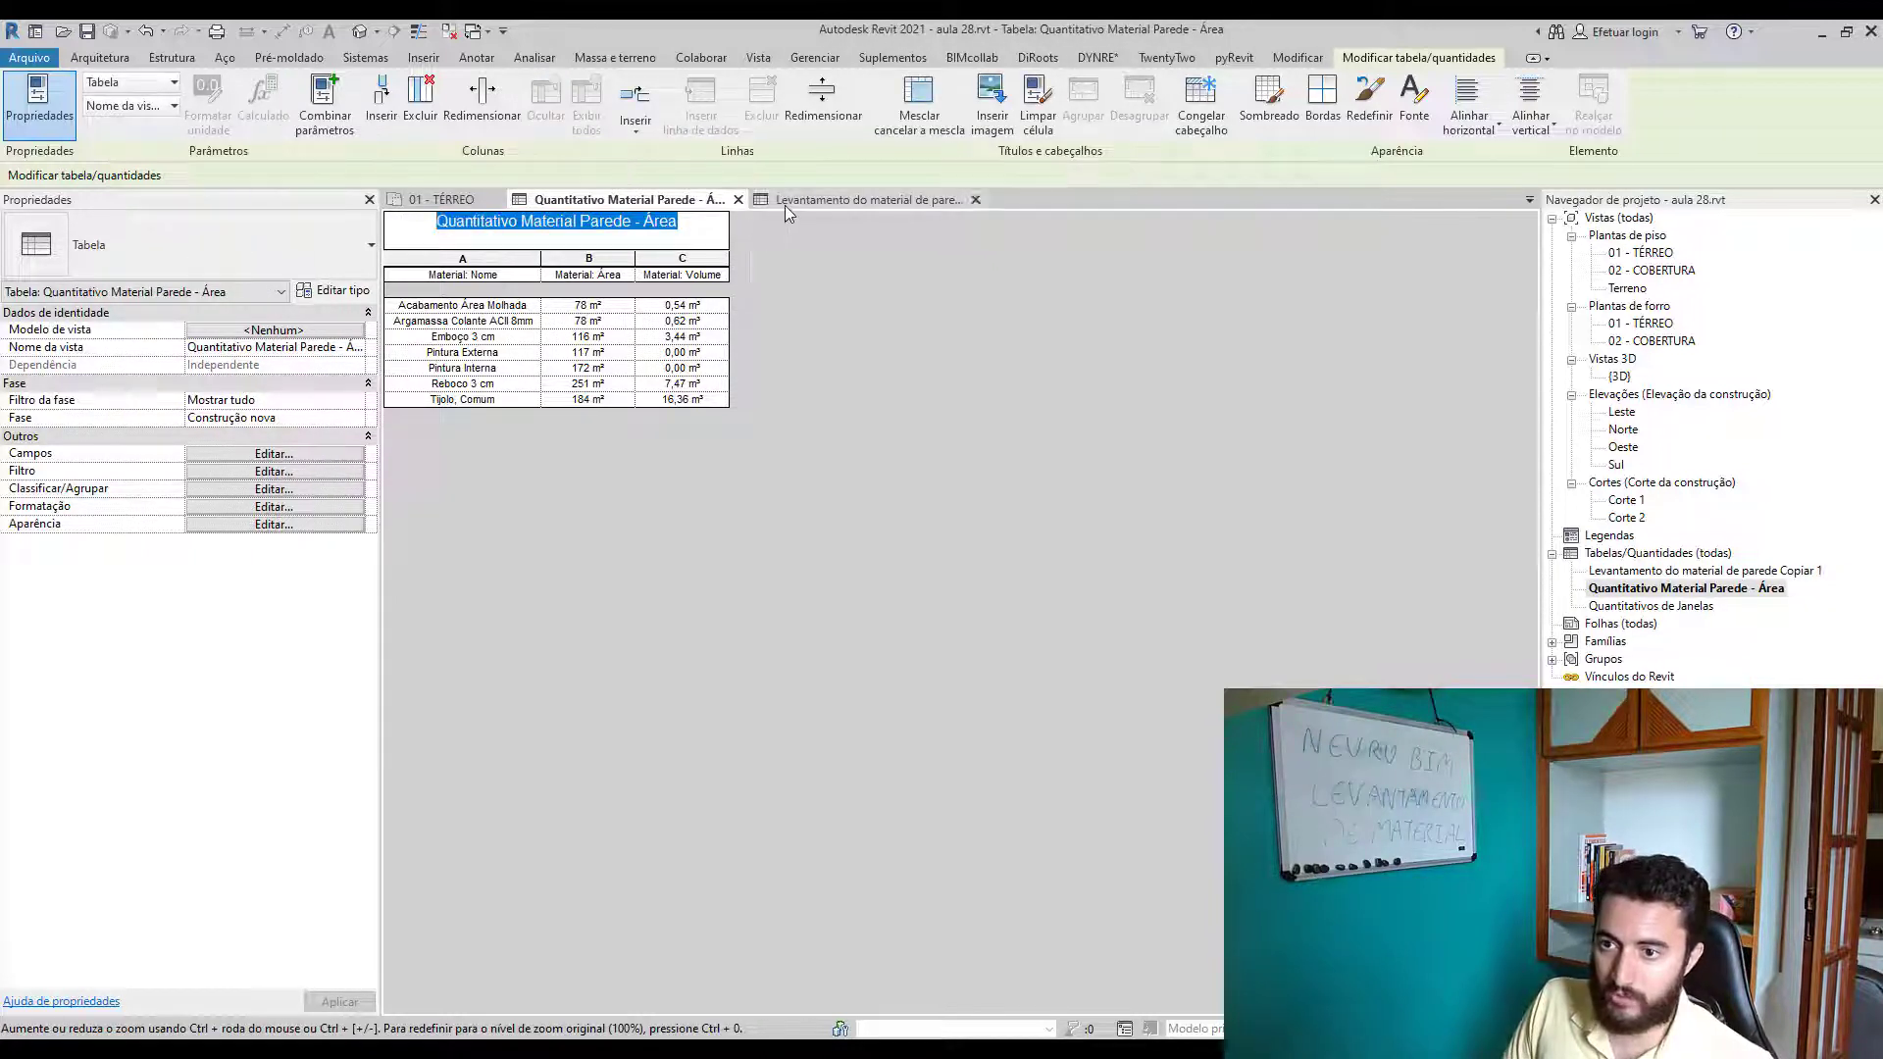
click(784, 202)
drag(724, 229, 379, 231)
key(ctrl+v)
key(BackSpace)
key(BackSpace)
key(BackSpace)
key(BackSpace)
text(Volume)
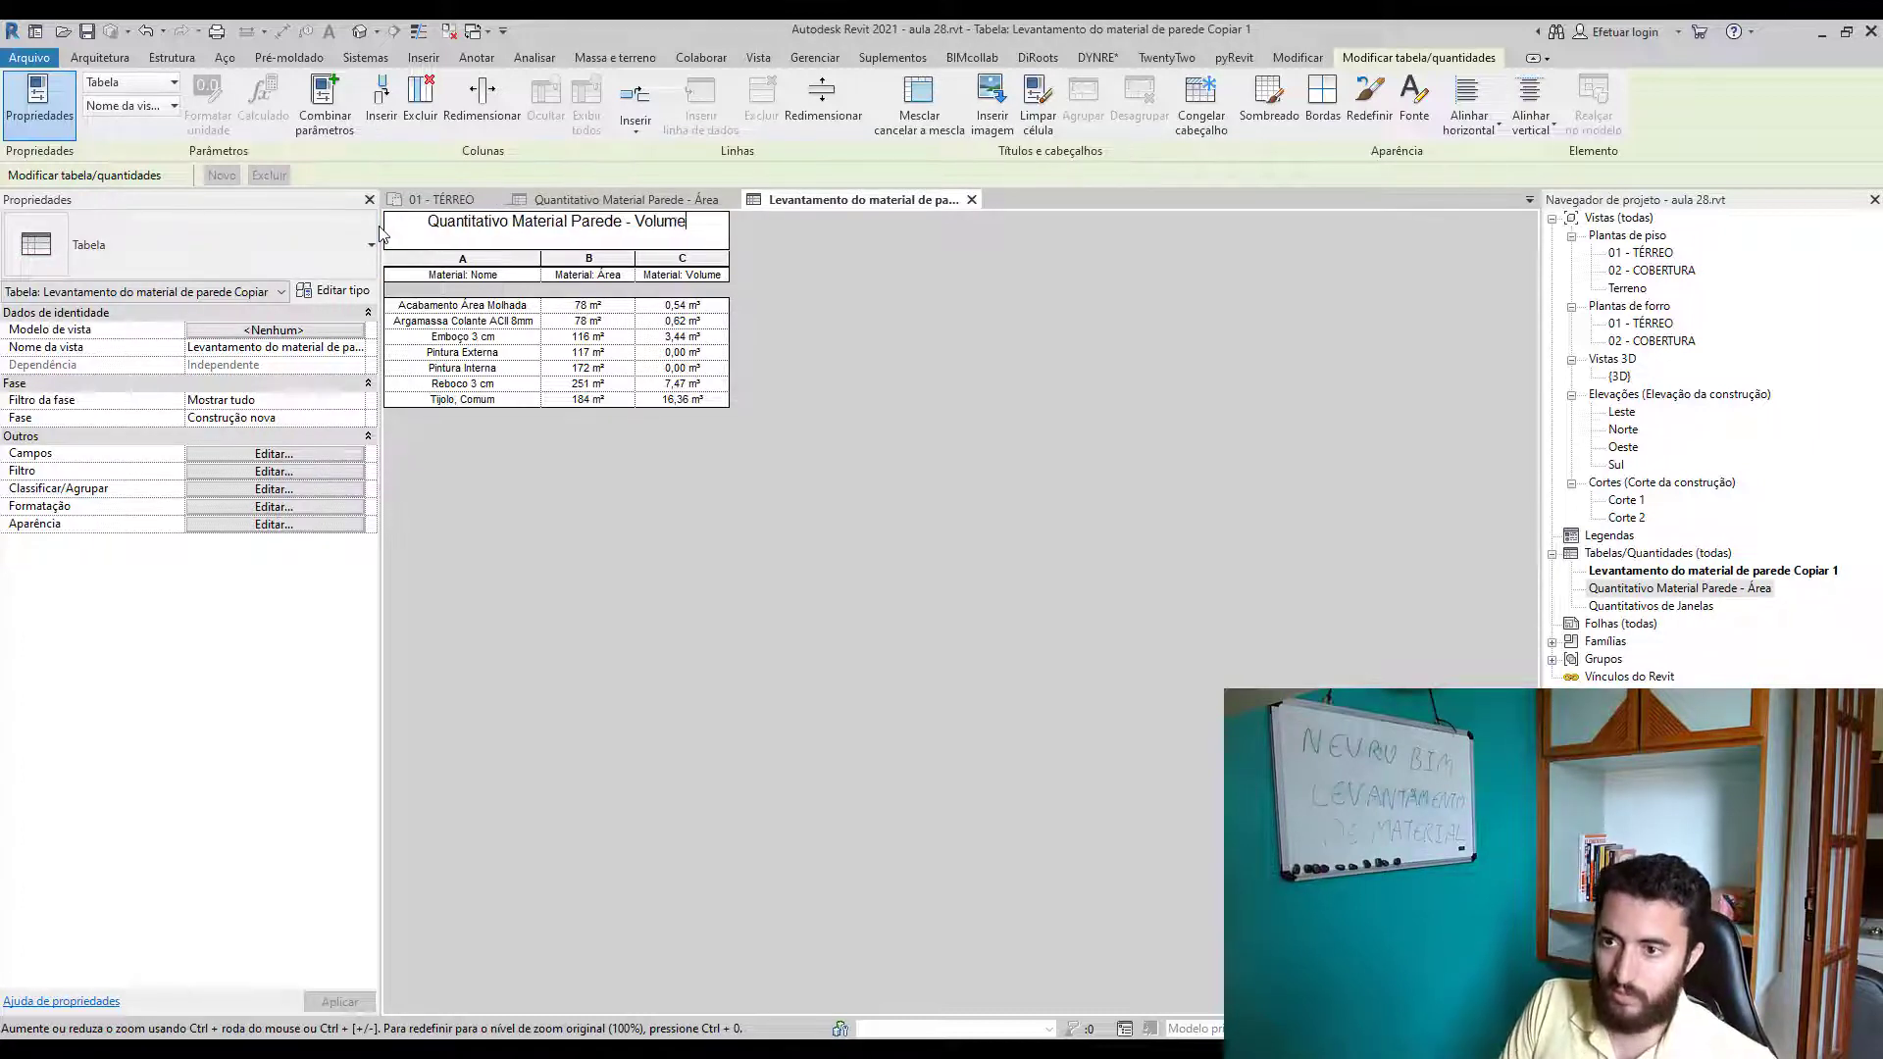
key(Return)
- Set up a filter in the Quantitativo Material Parede - Área table with Material: Nome não igual Emboço 3 cm
click(619, 201)
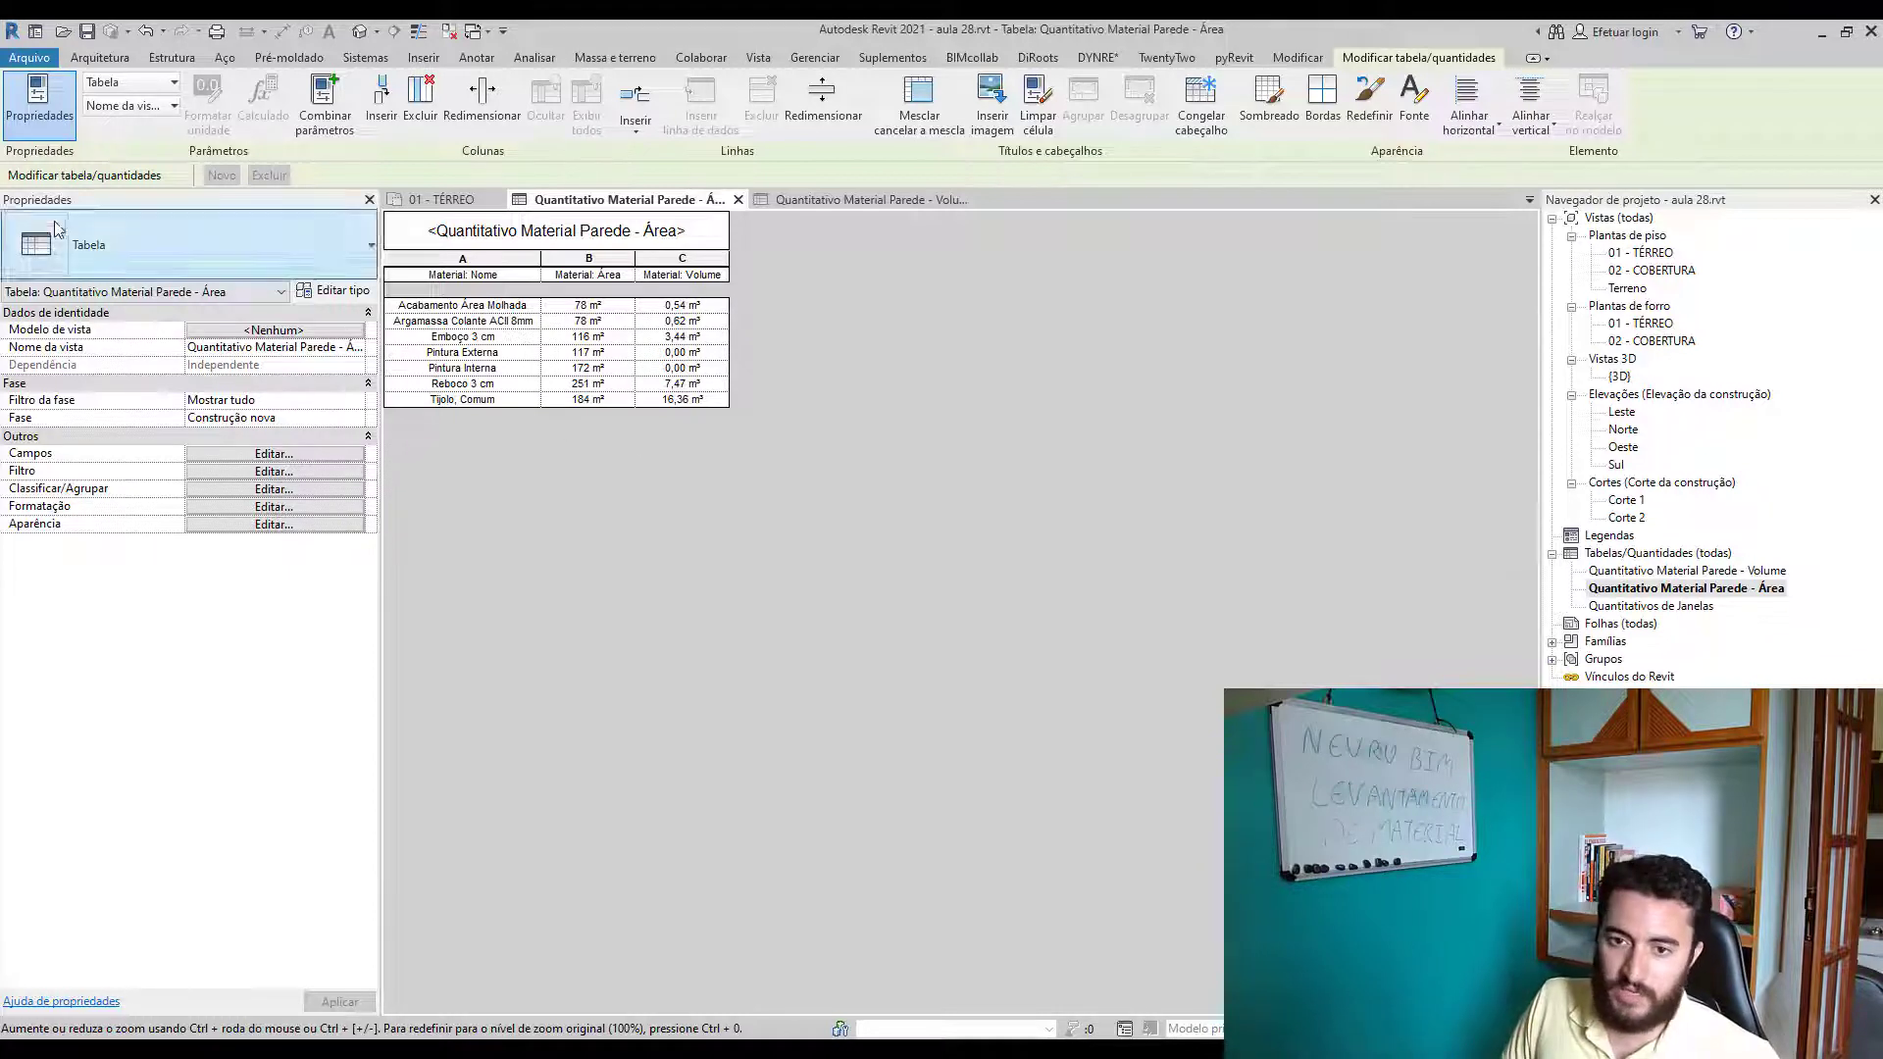
click(275, 471)
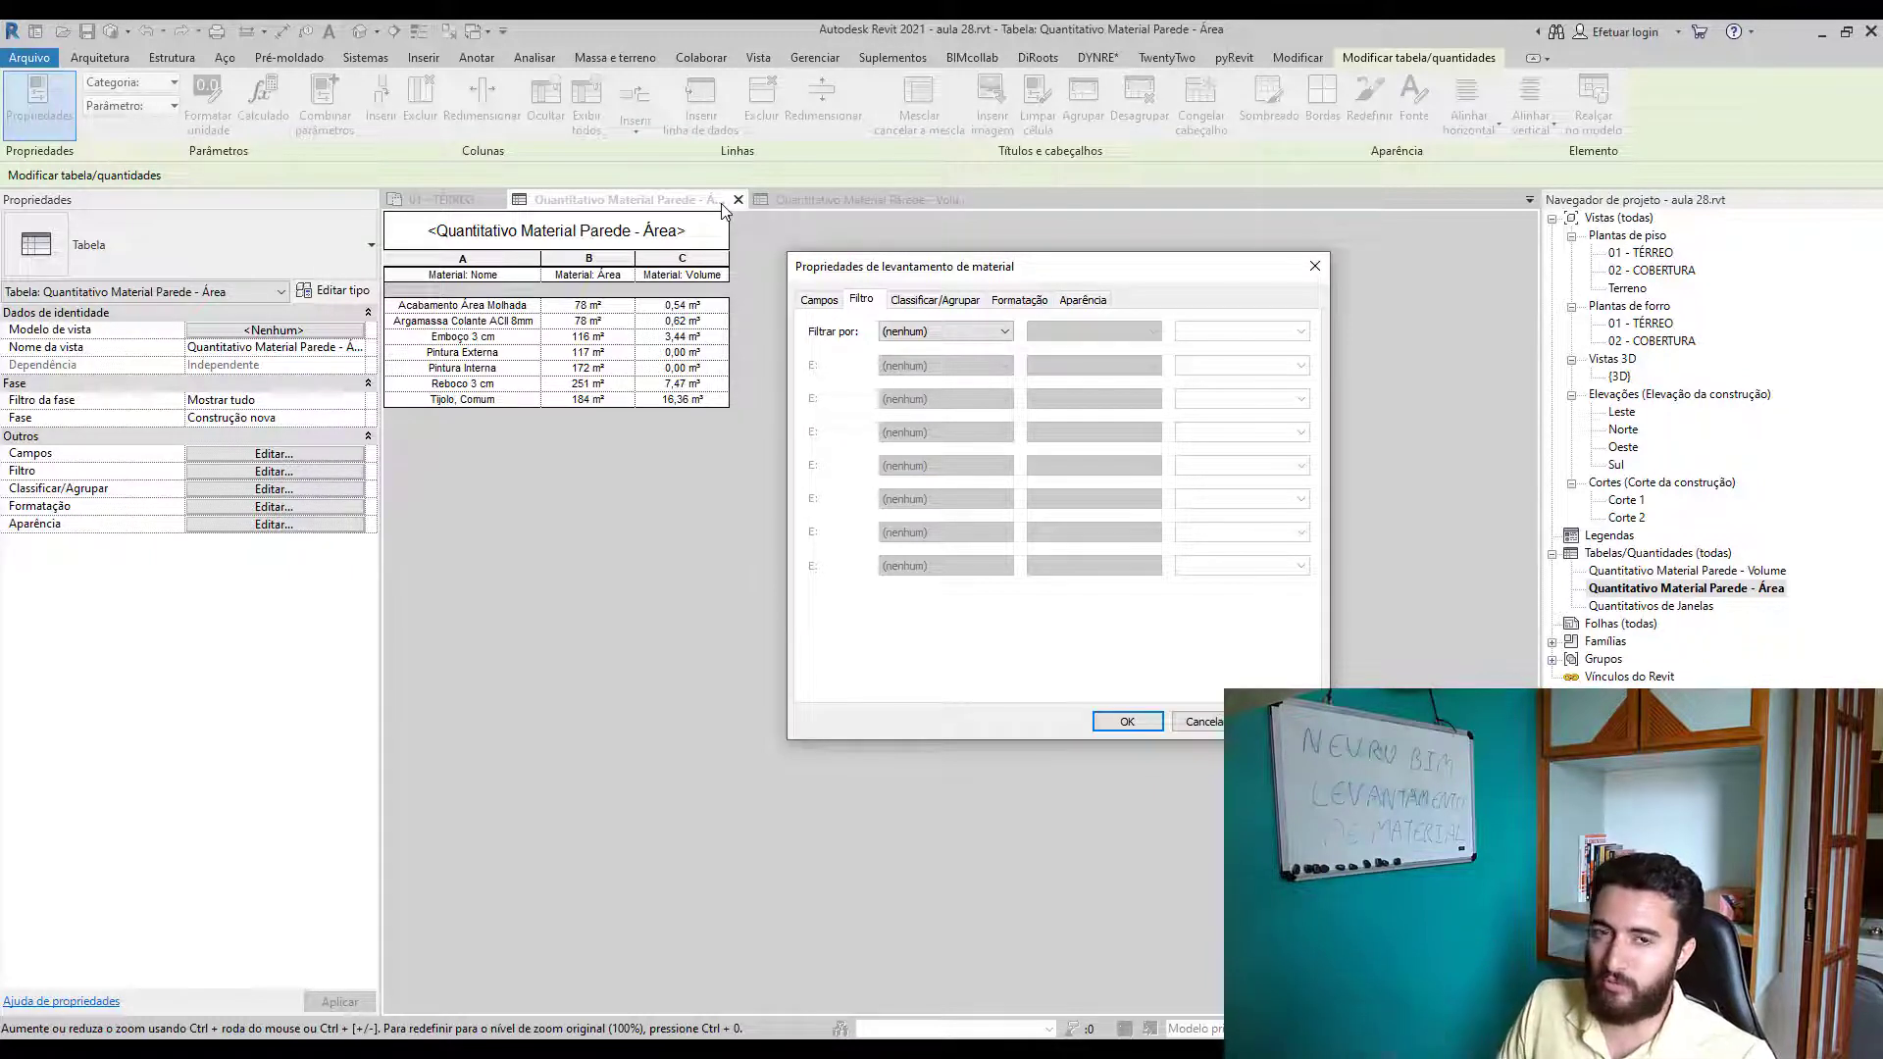
click(989, 335)
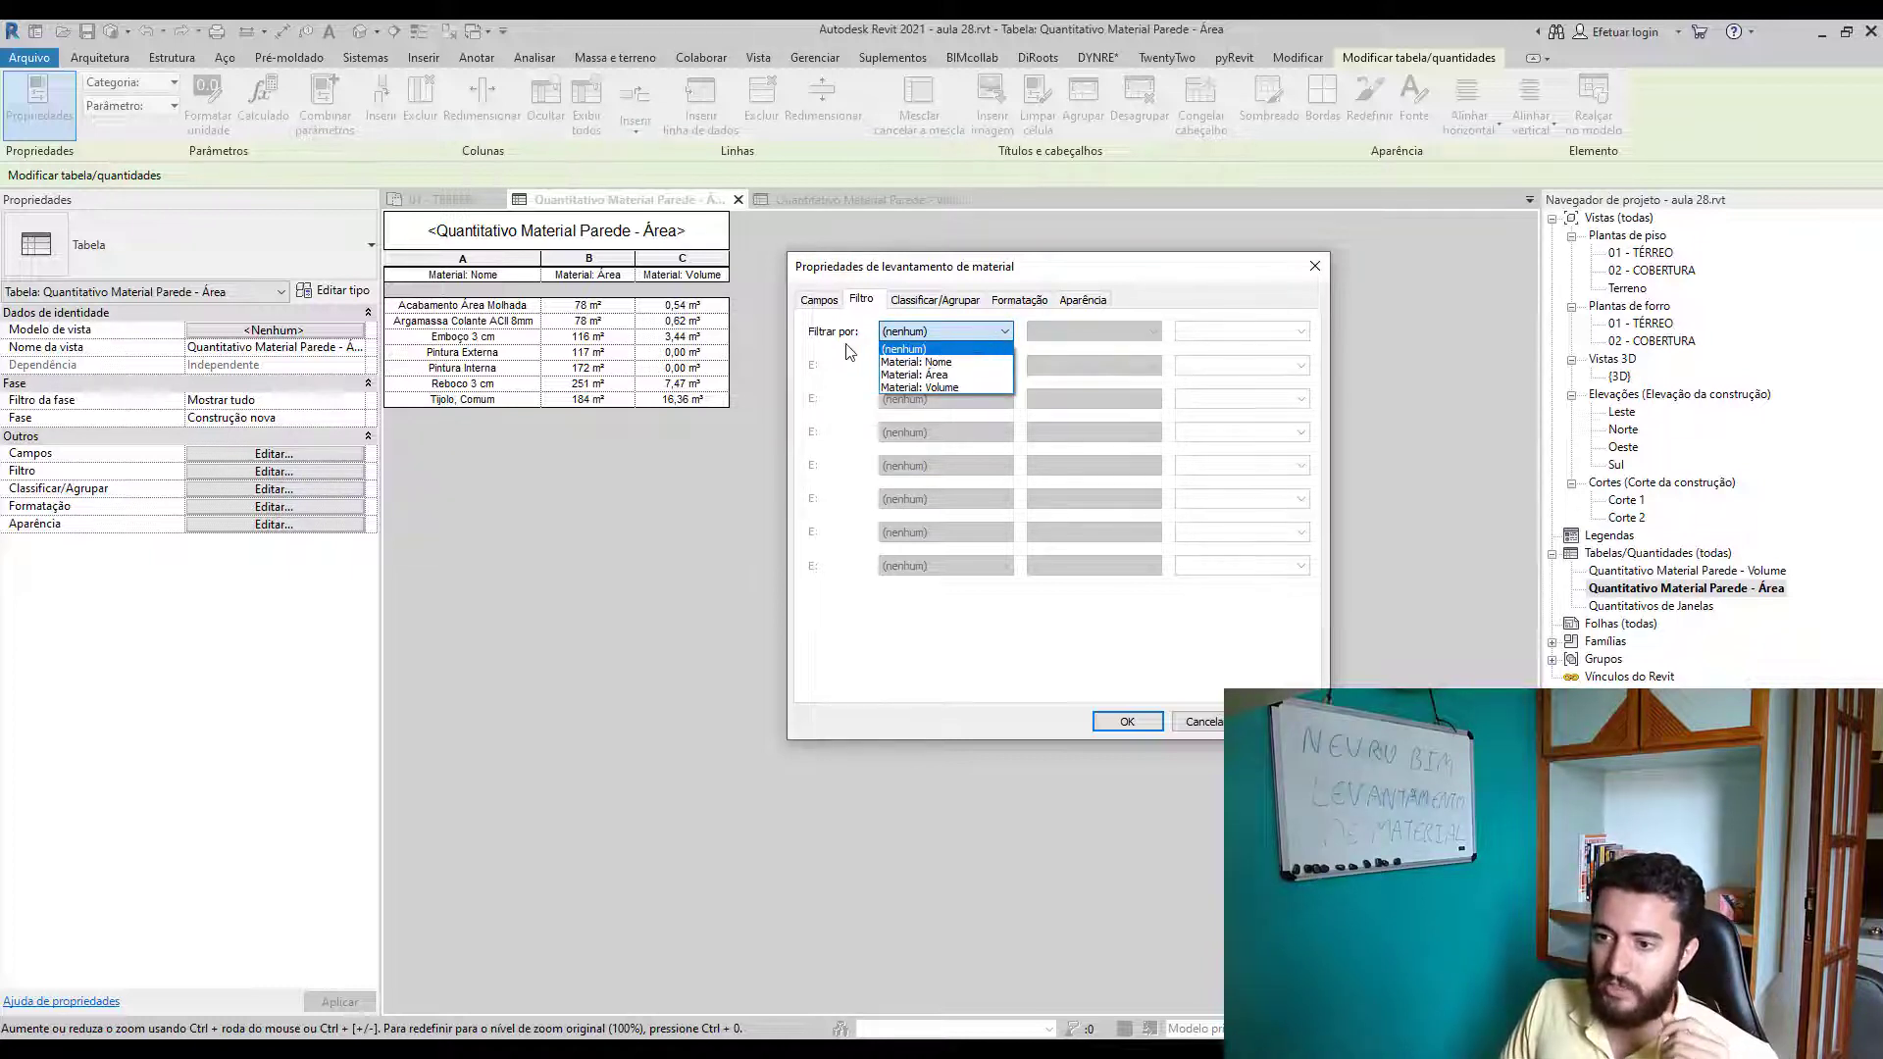
click(943, 362)
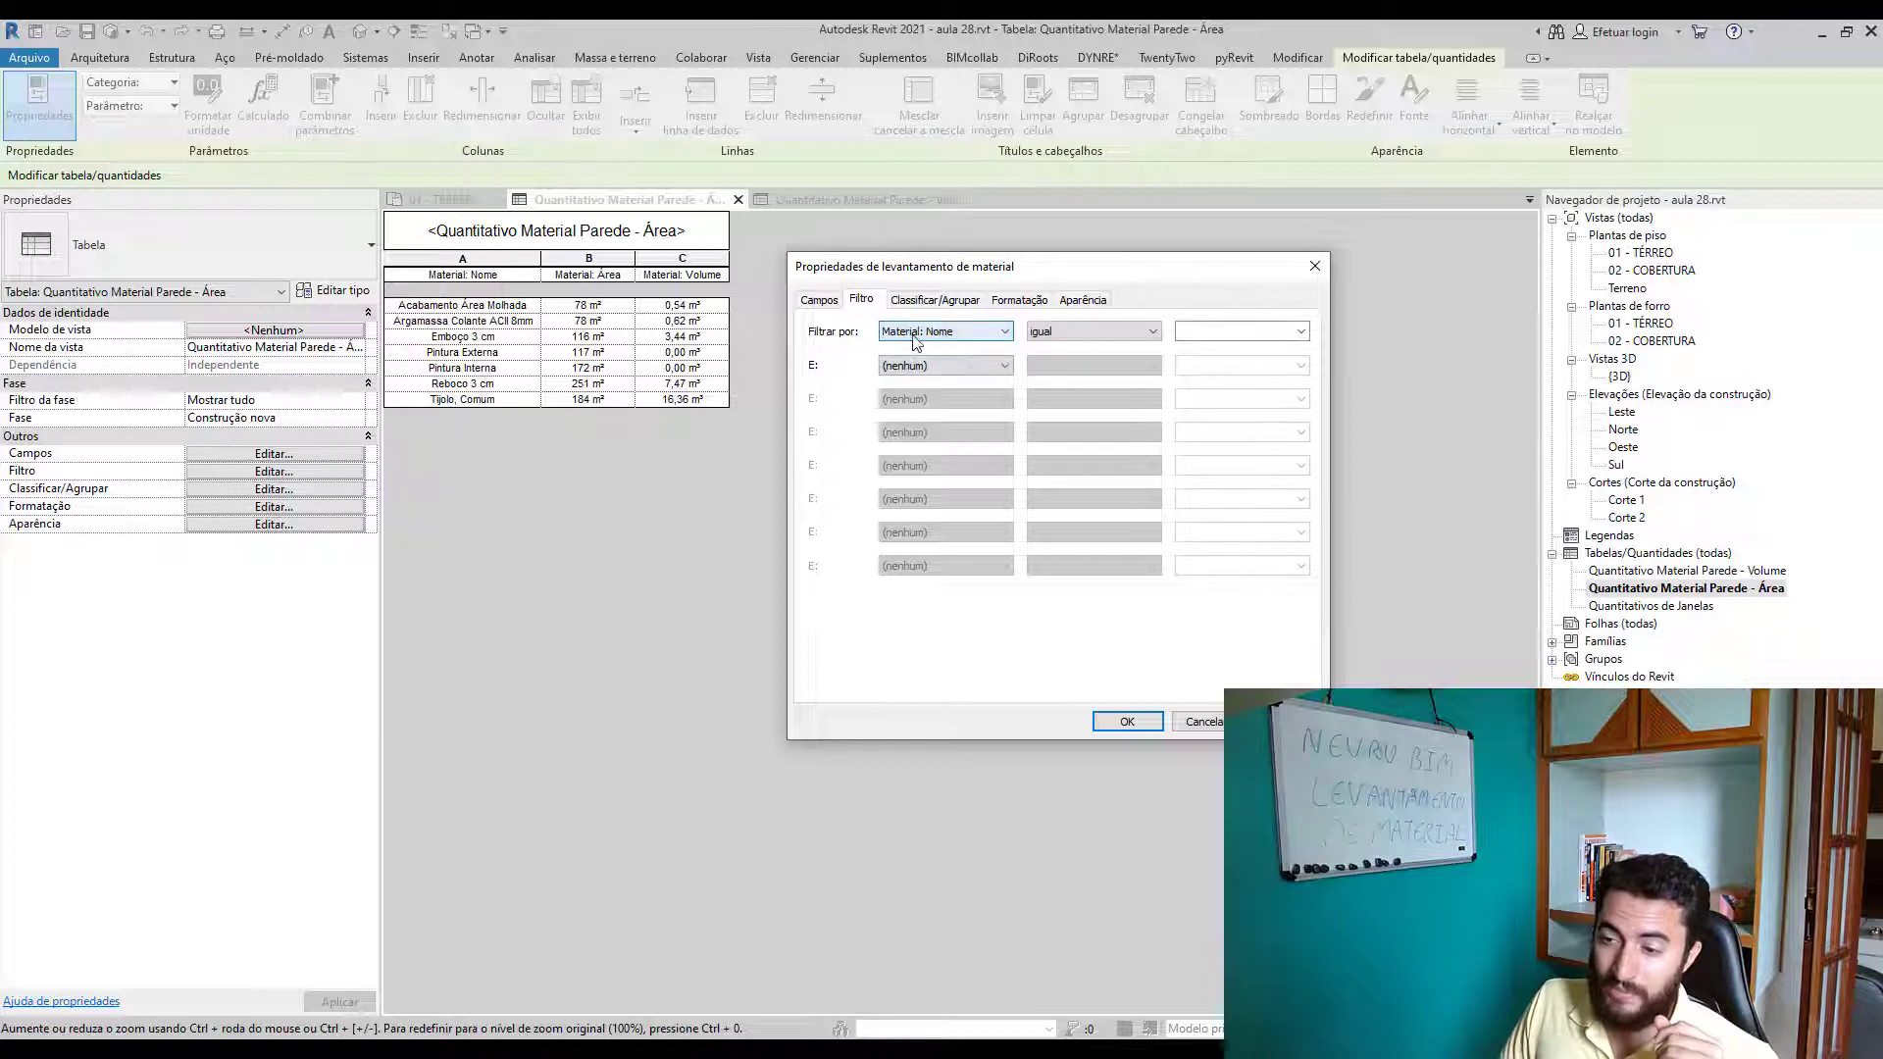
click(1152, 331)
click(1118, 362)
click(1301, 332)
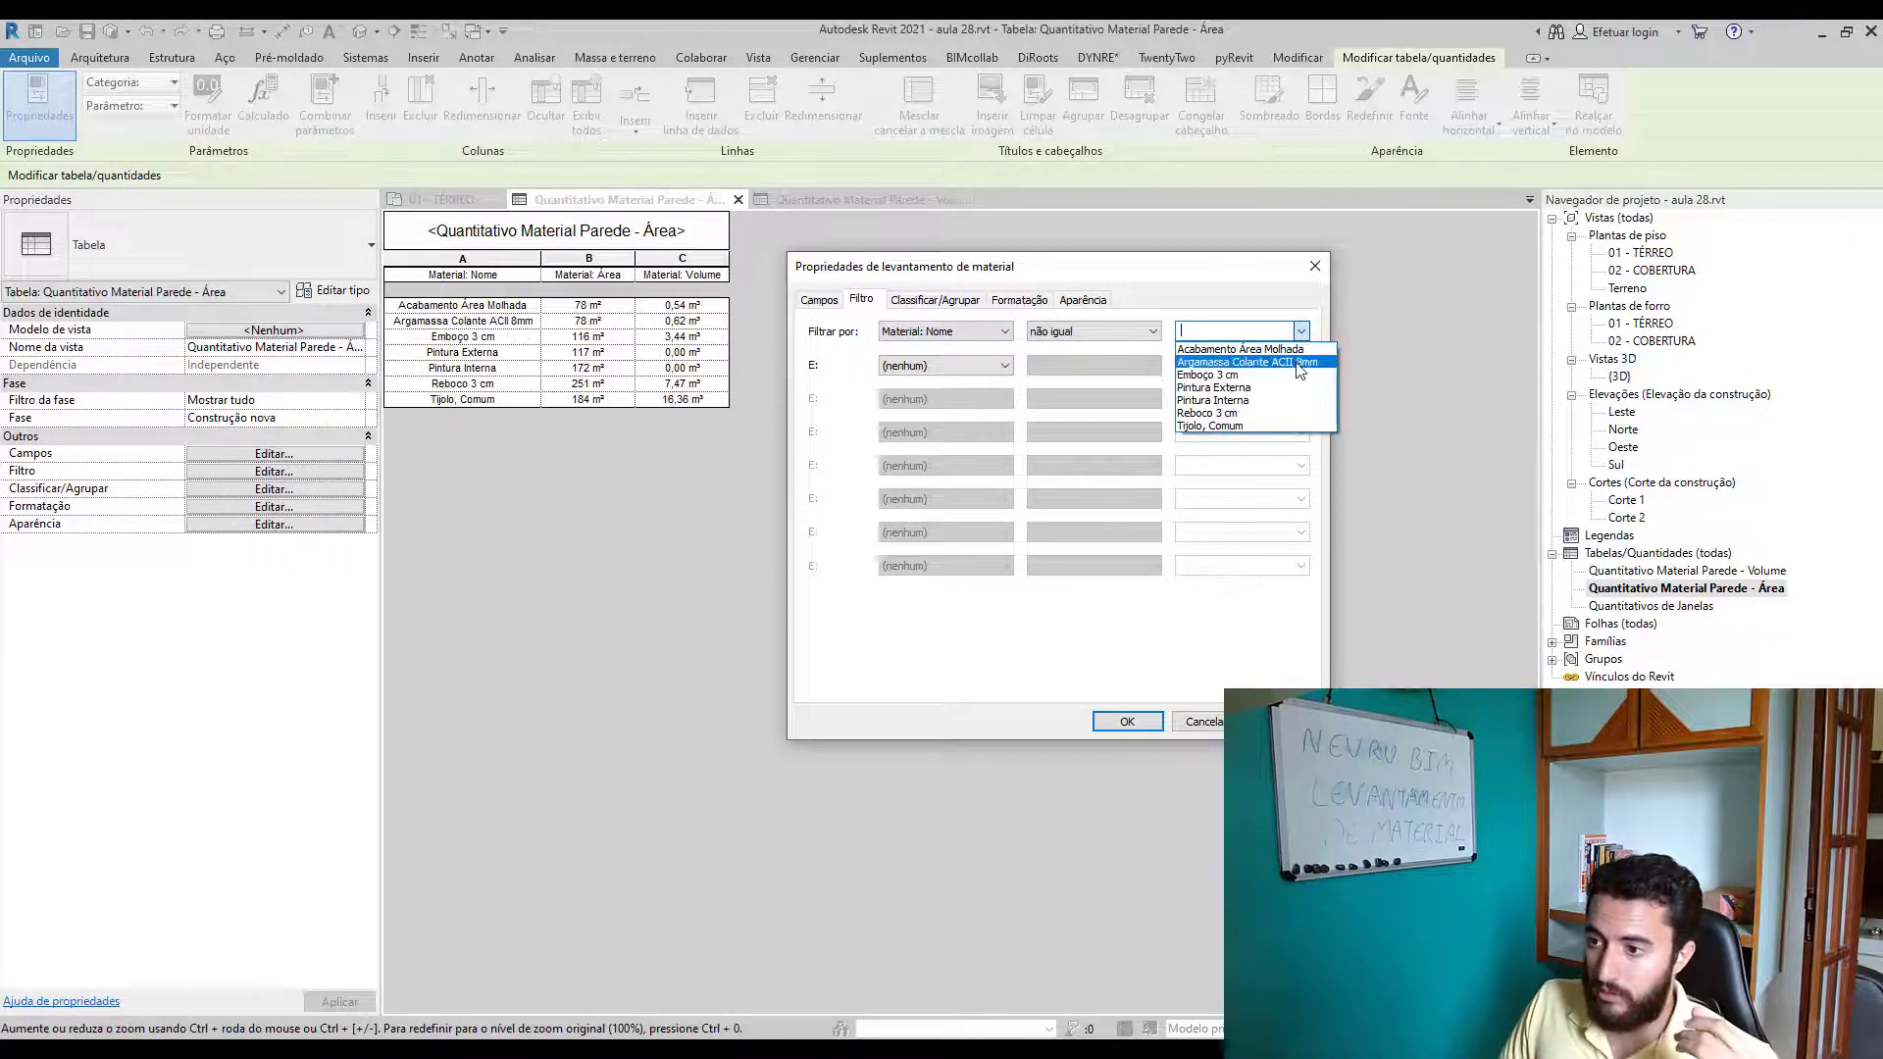
click(1281, 376)
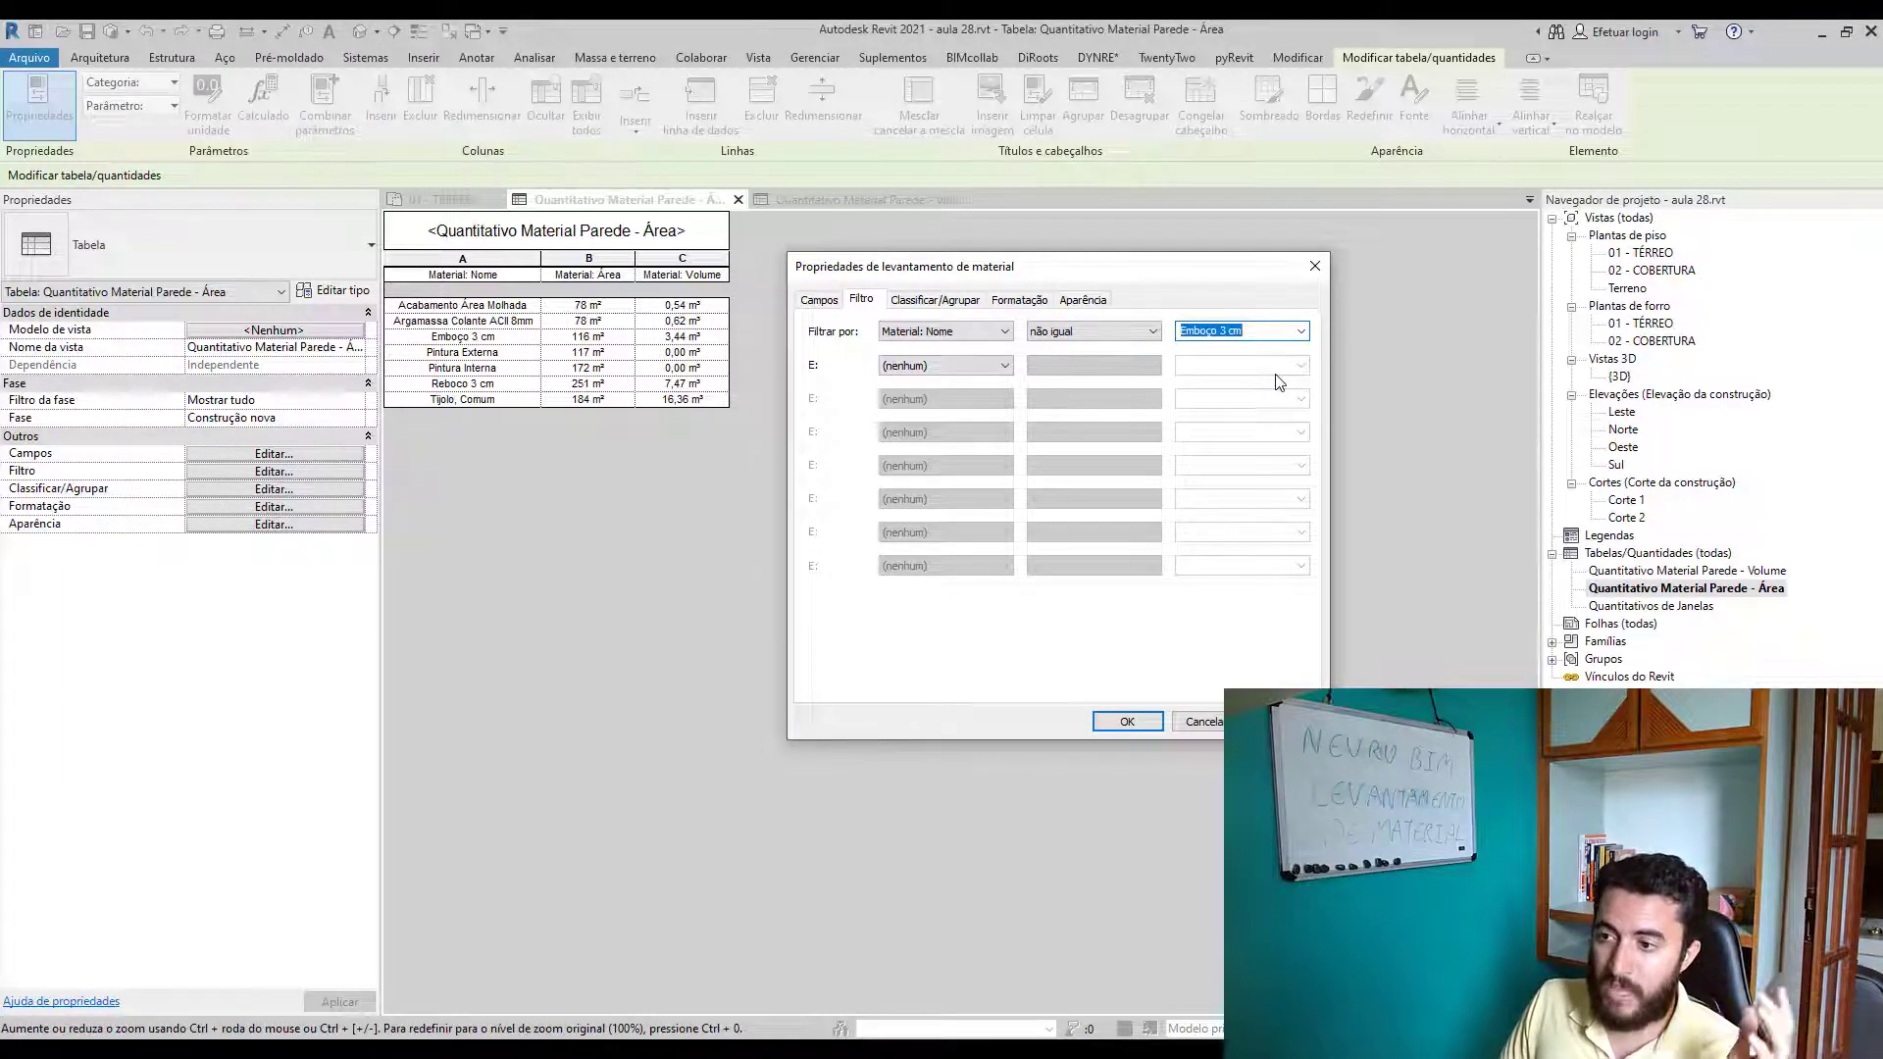
- Change the first filter rule so that Material: Nome is igual to Pintura Externa
click(1144, 339)
click(1113, 351)
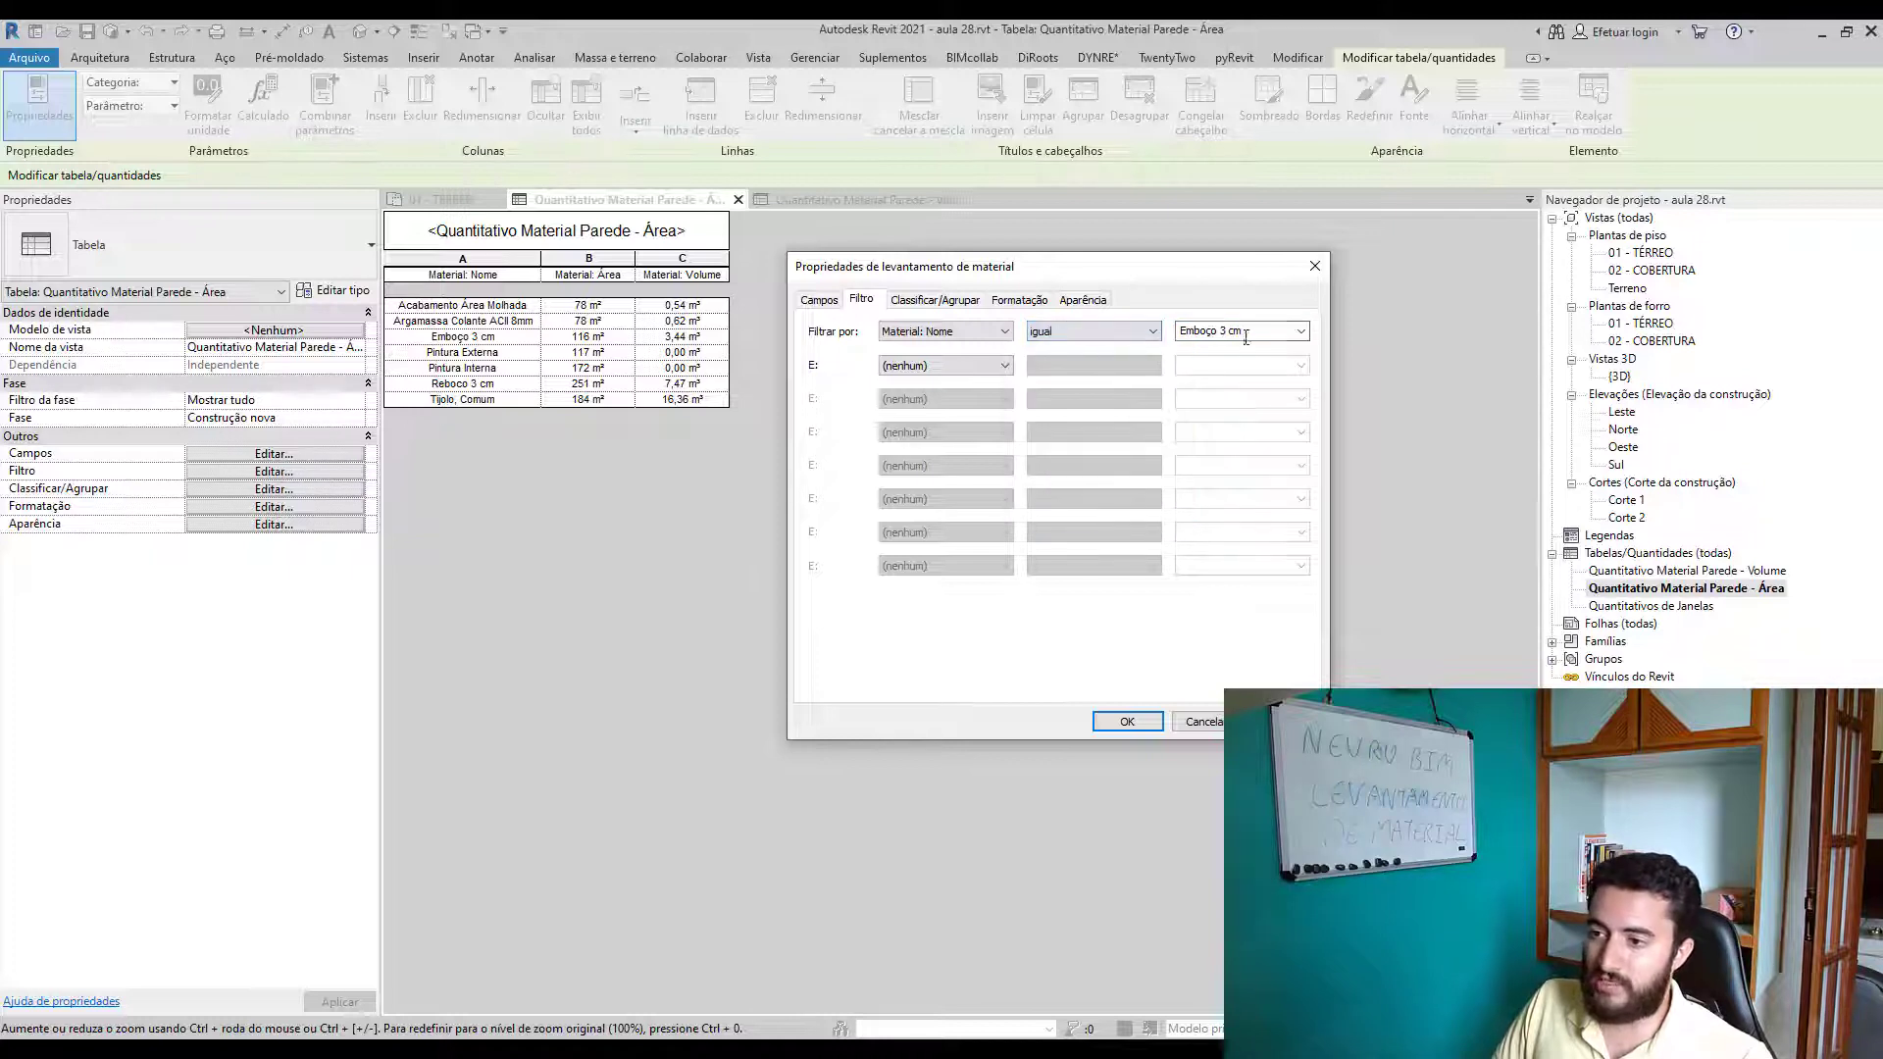
click(1246, 338)
click(1300, 331)
click(1275, 396)
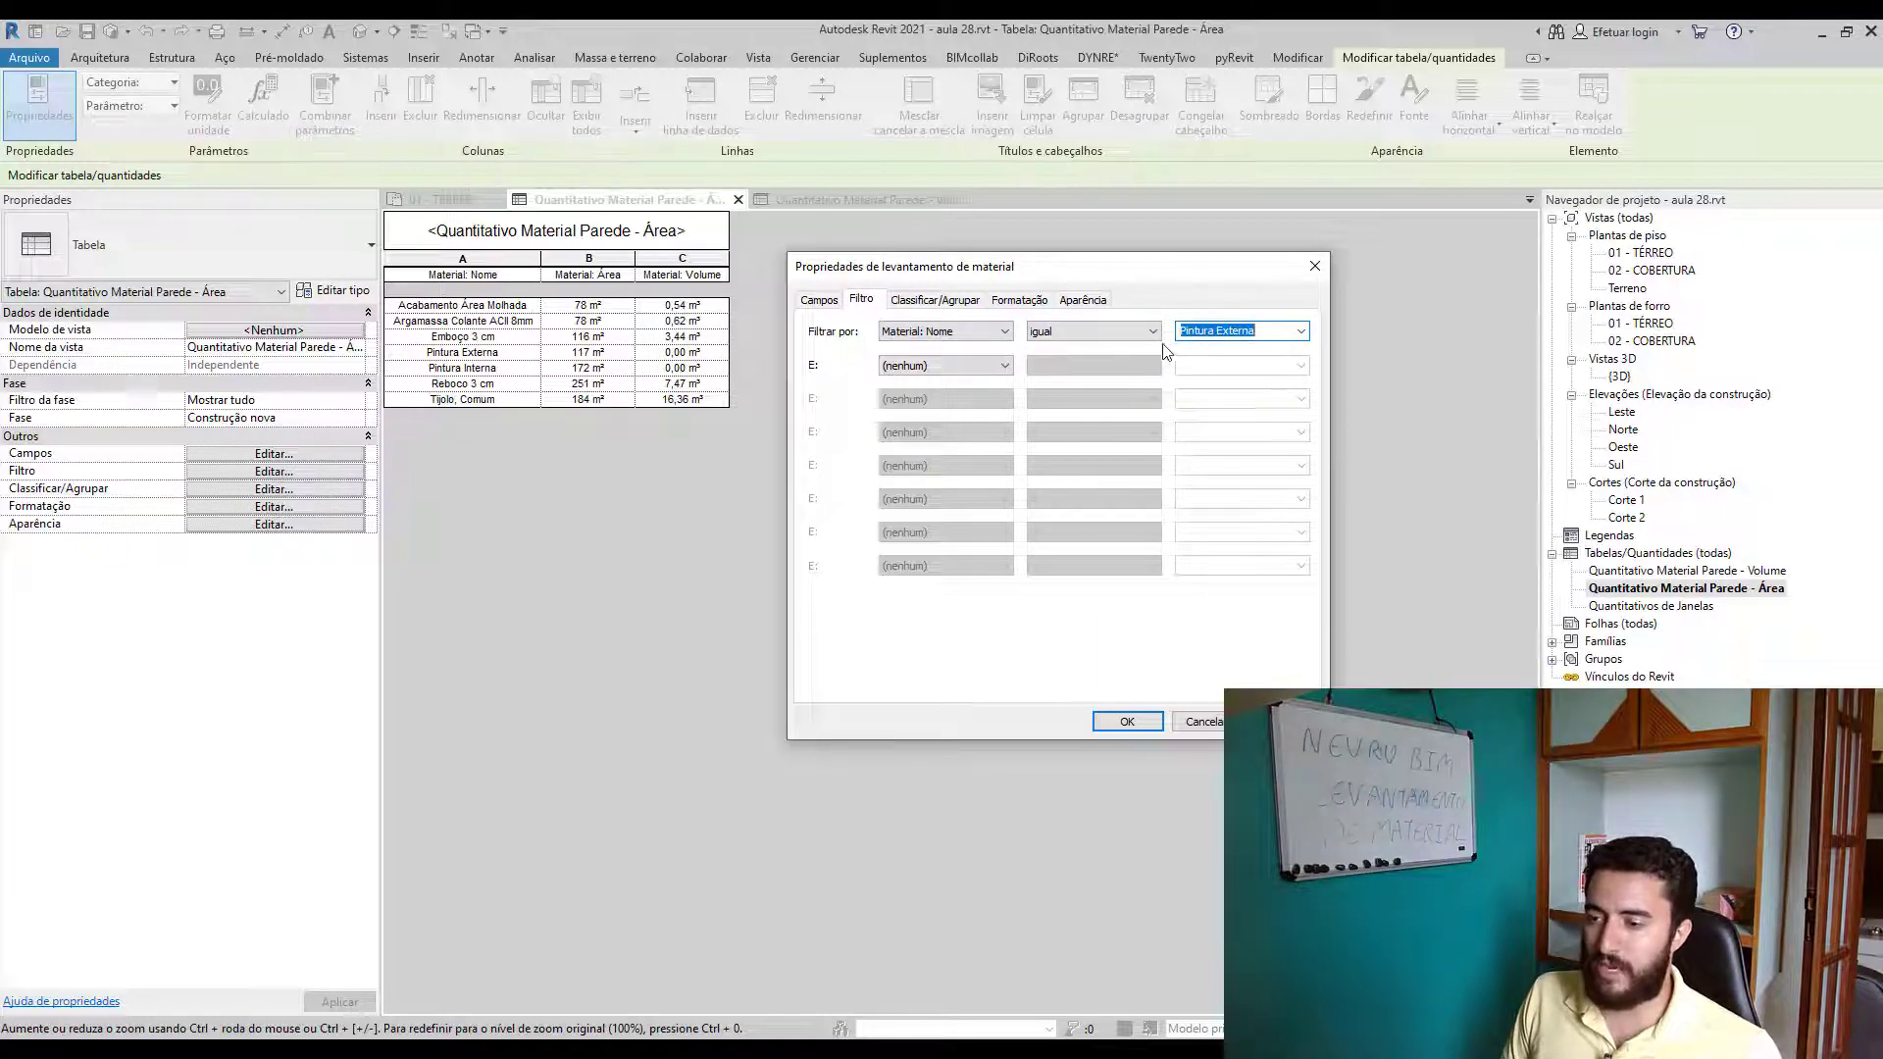
- Add a second filter rule, Material: Nome igual Pintura Interna, and apply the filters to the Área table
click(971, 365)
click(980, 390)
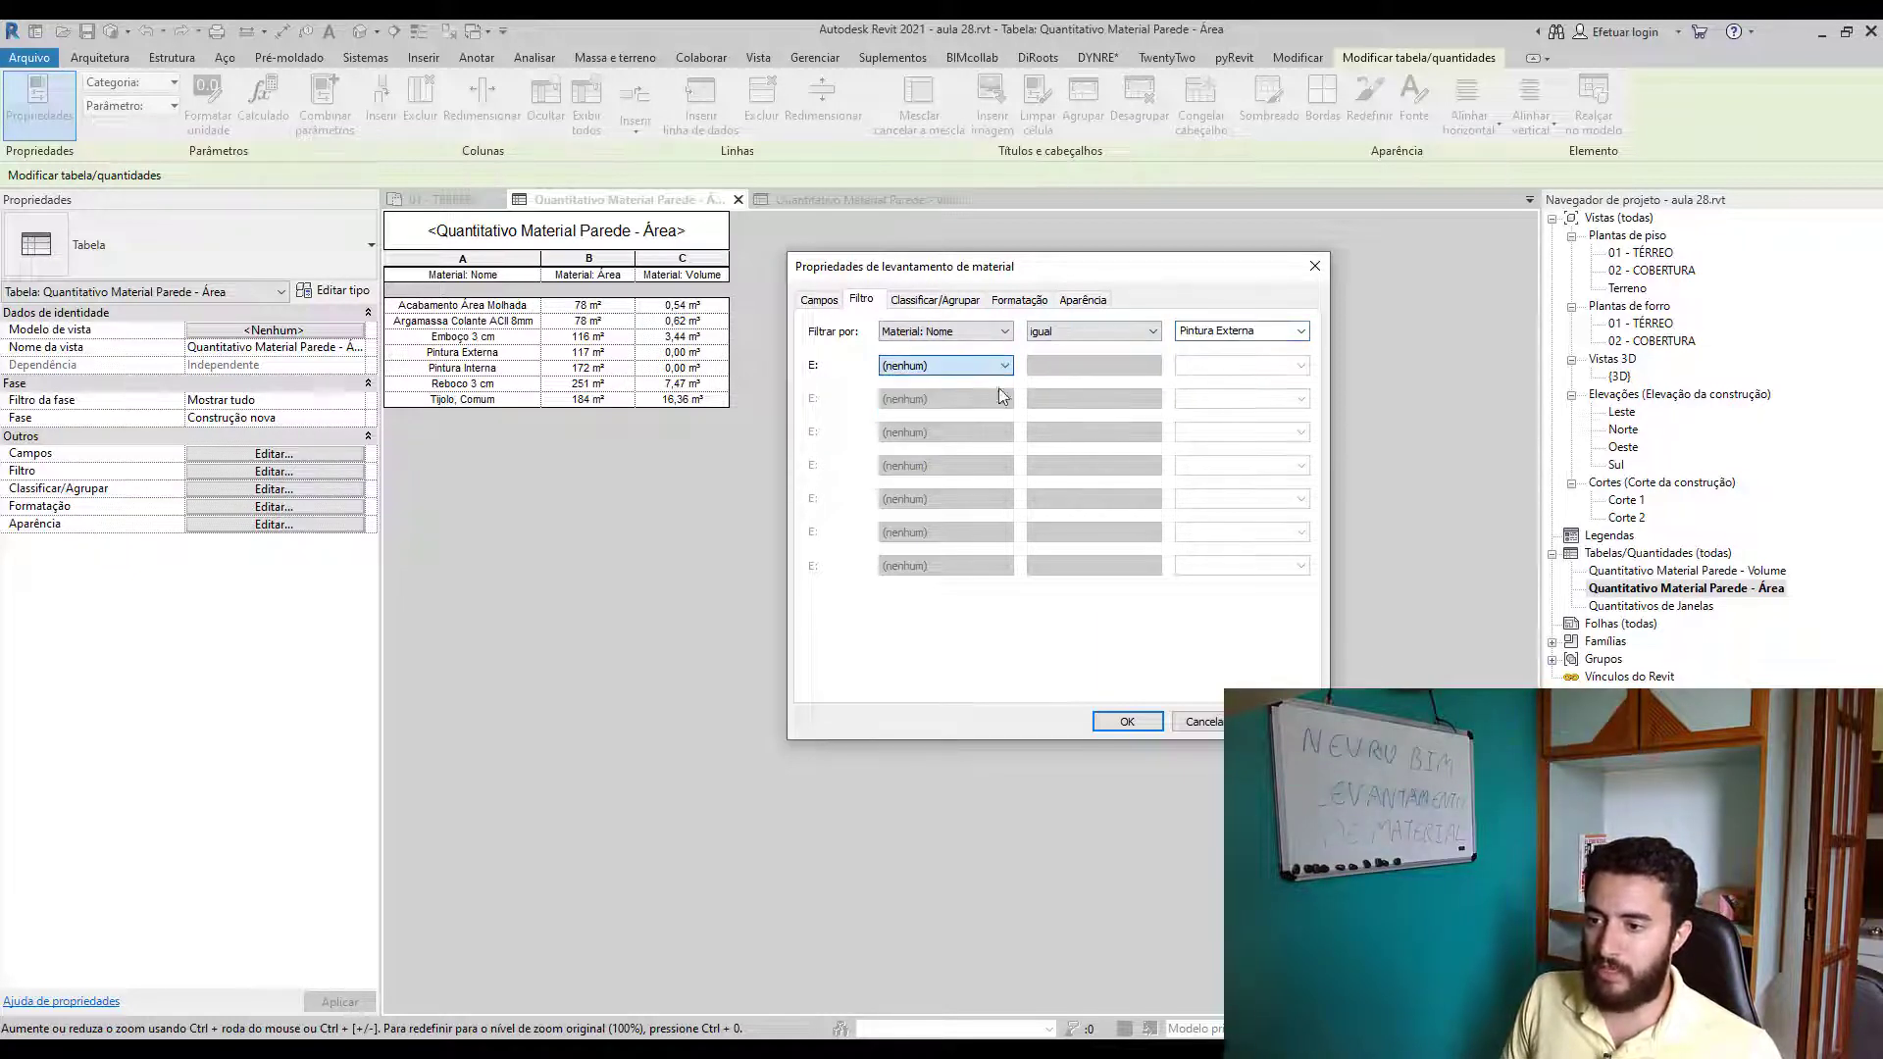
click(1098, 366)
click(1301, 366)
click(1301, 367)
click(1226, 436)
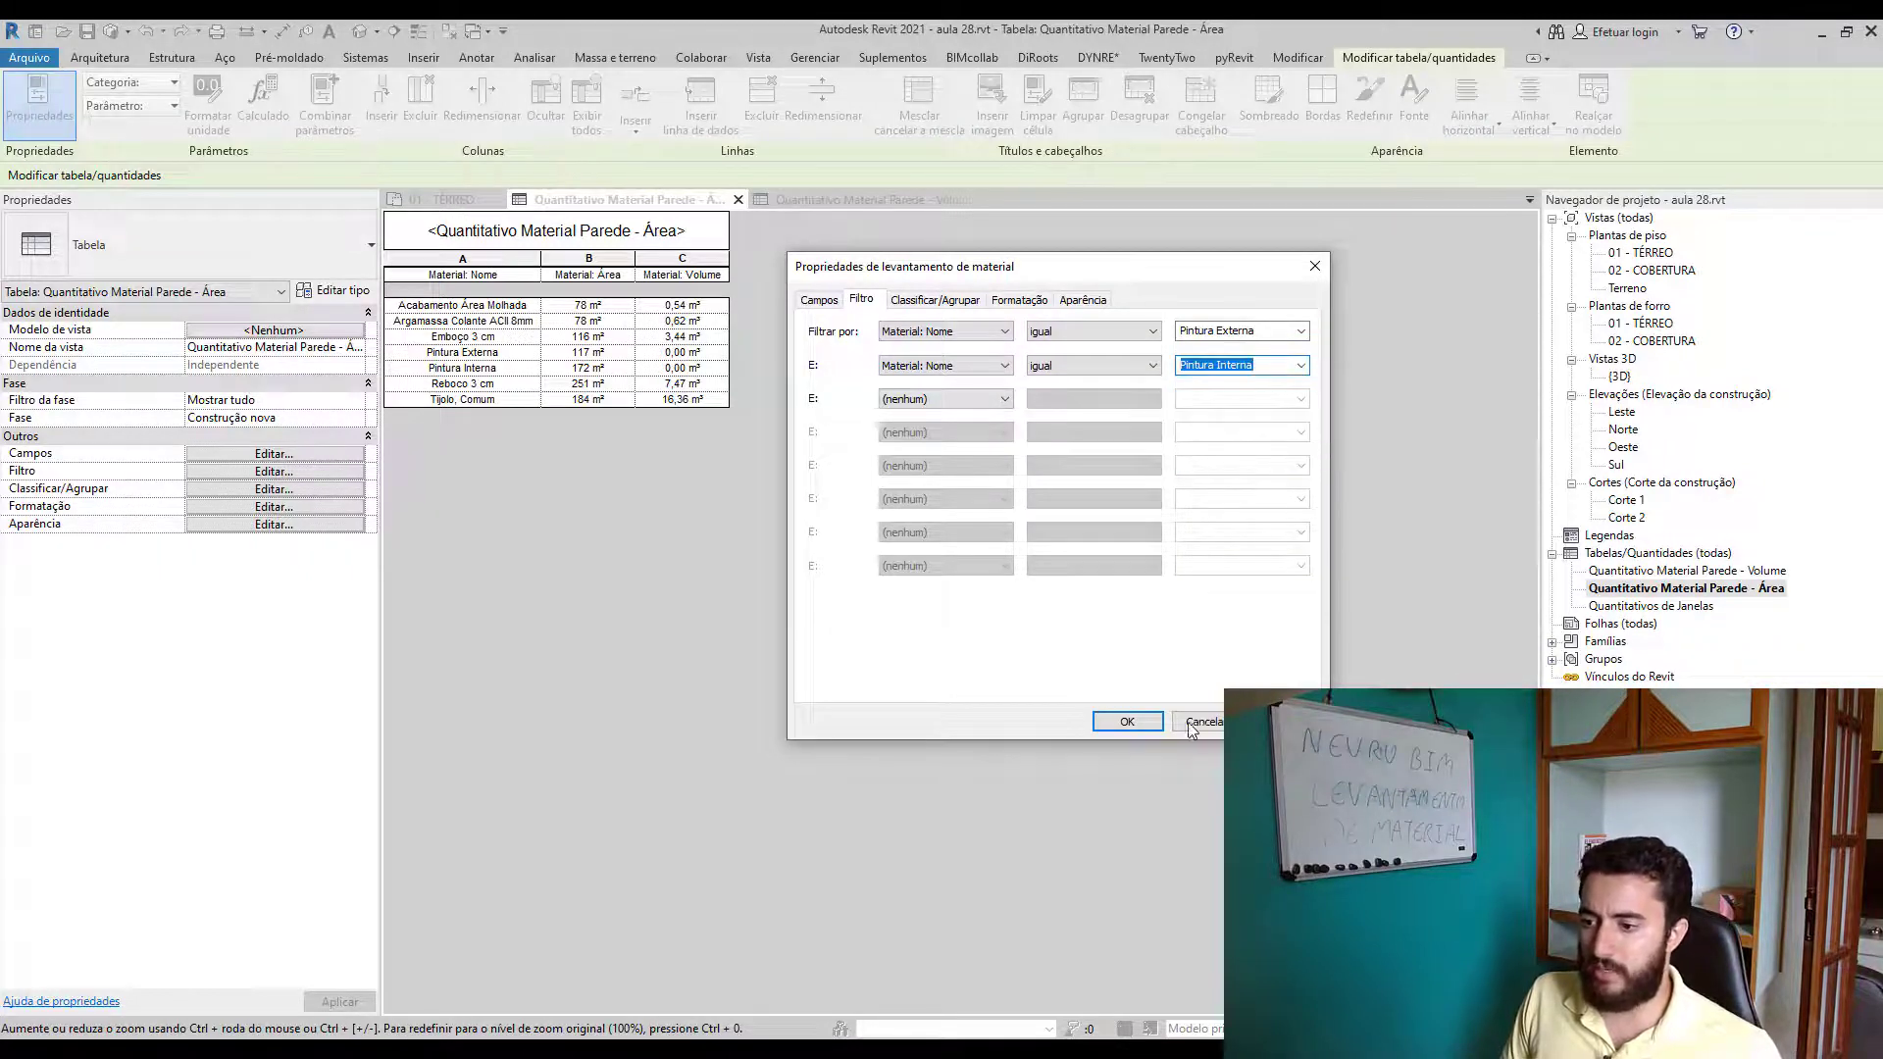
click(1153, 724)
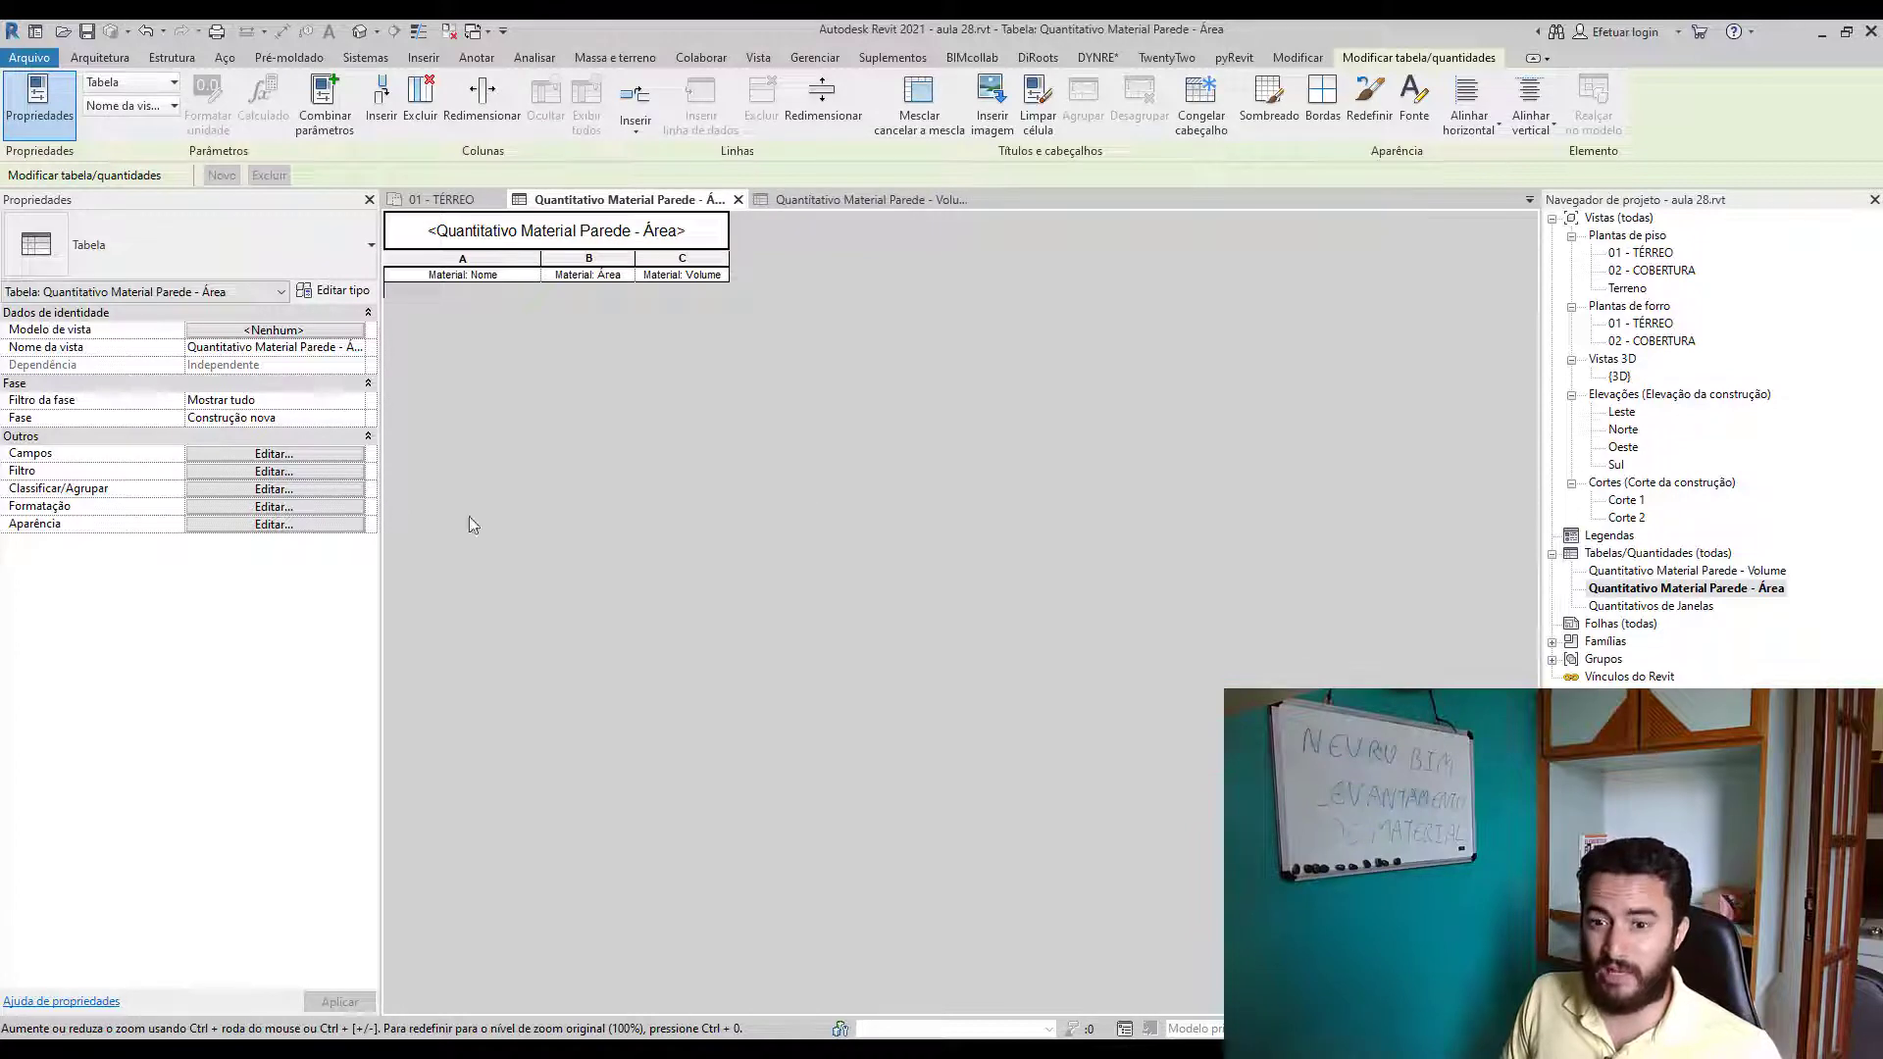
- Change the first filter rule of the Quantitativo Material Parede - Área table to Material: Nome não igual Emboço 3 cm
click(337, 472)
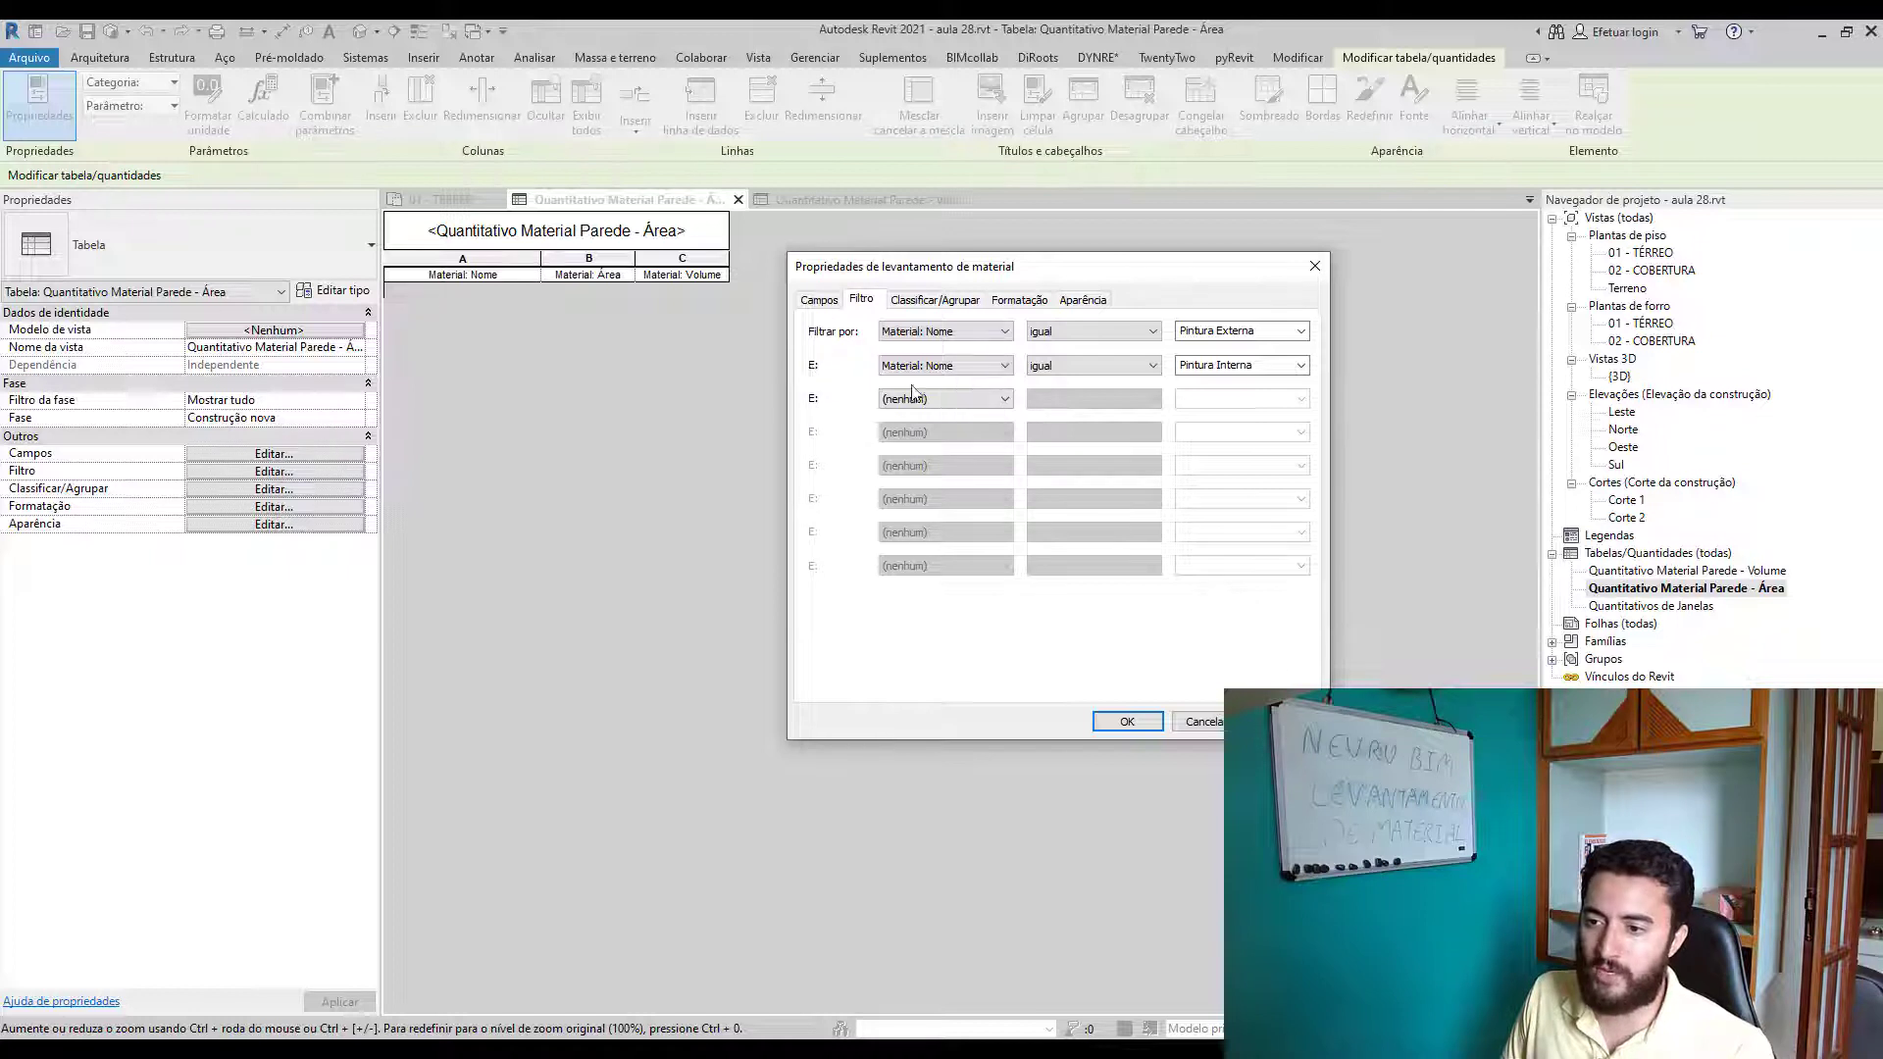
click(1079, 337)
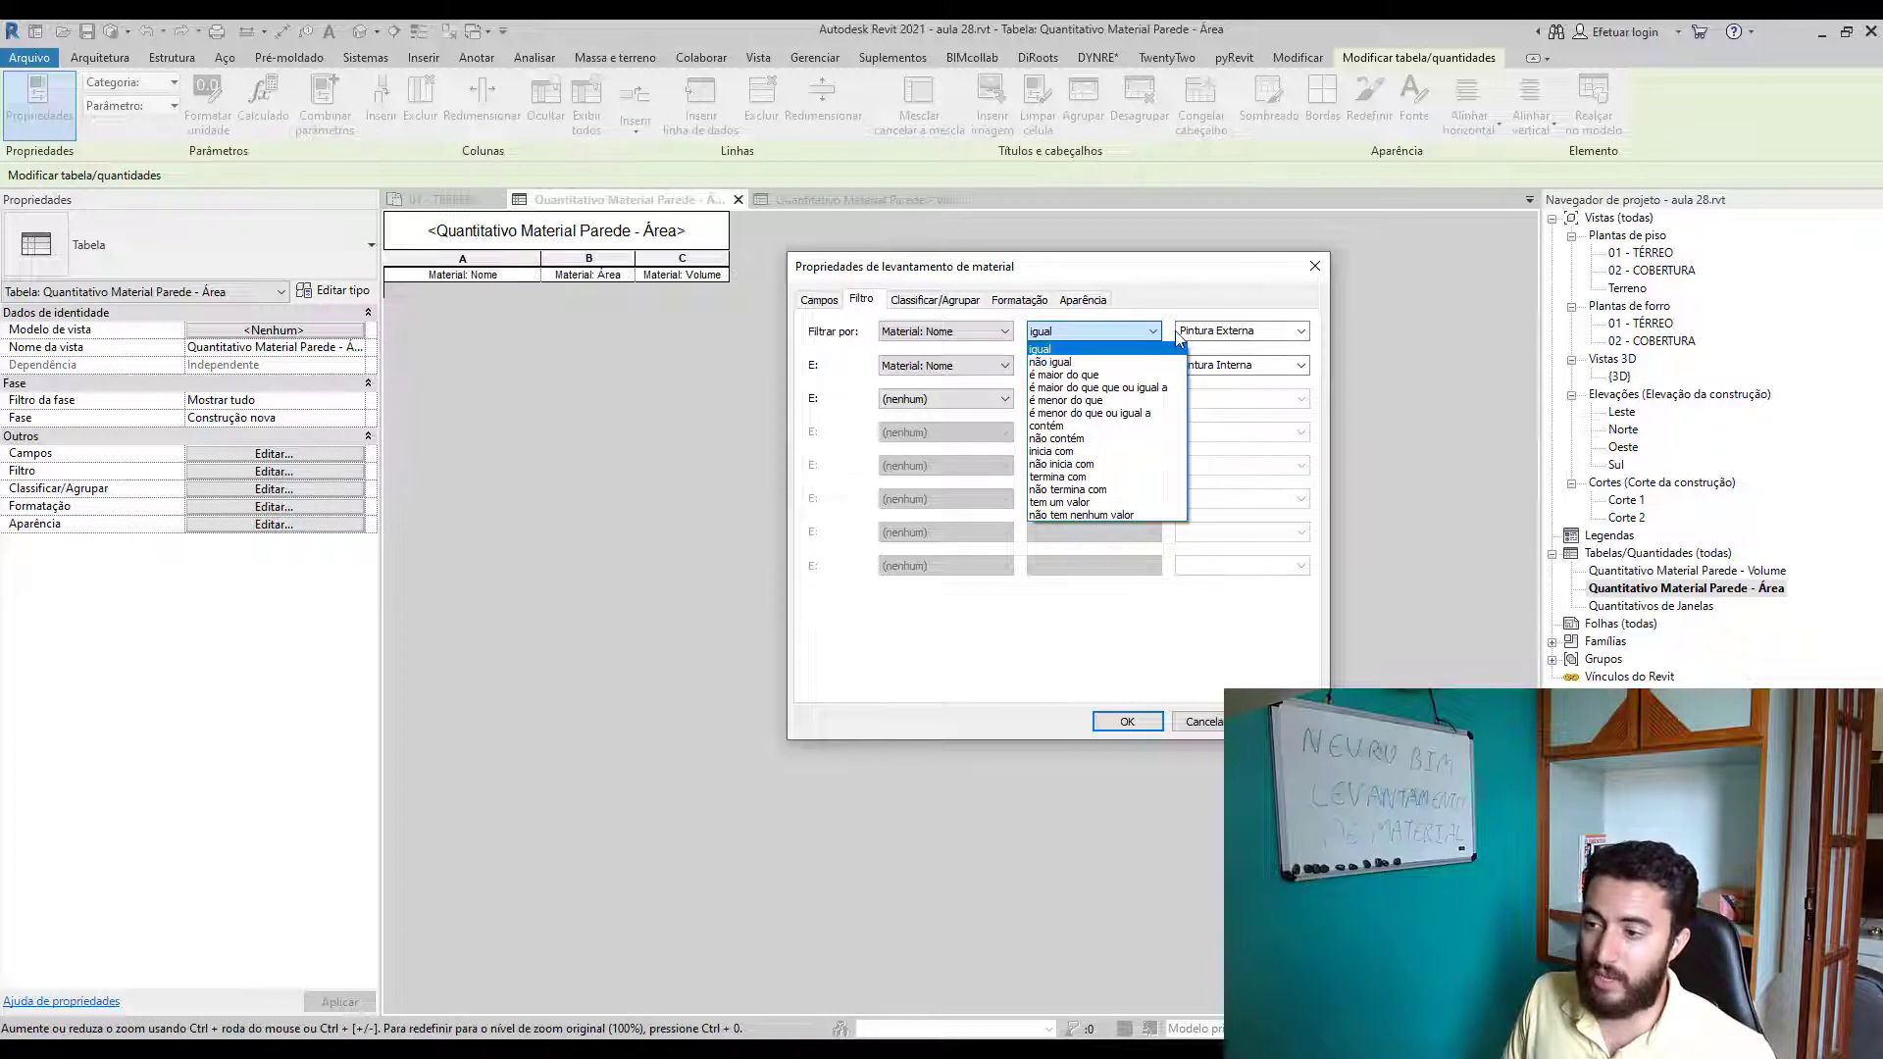
click(1073, 362)
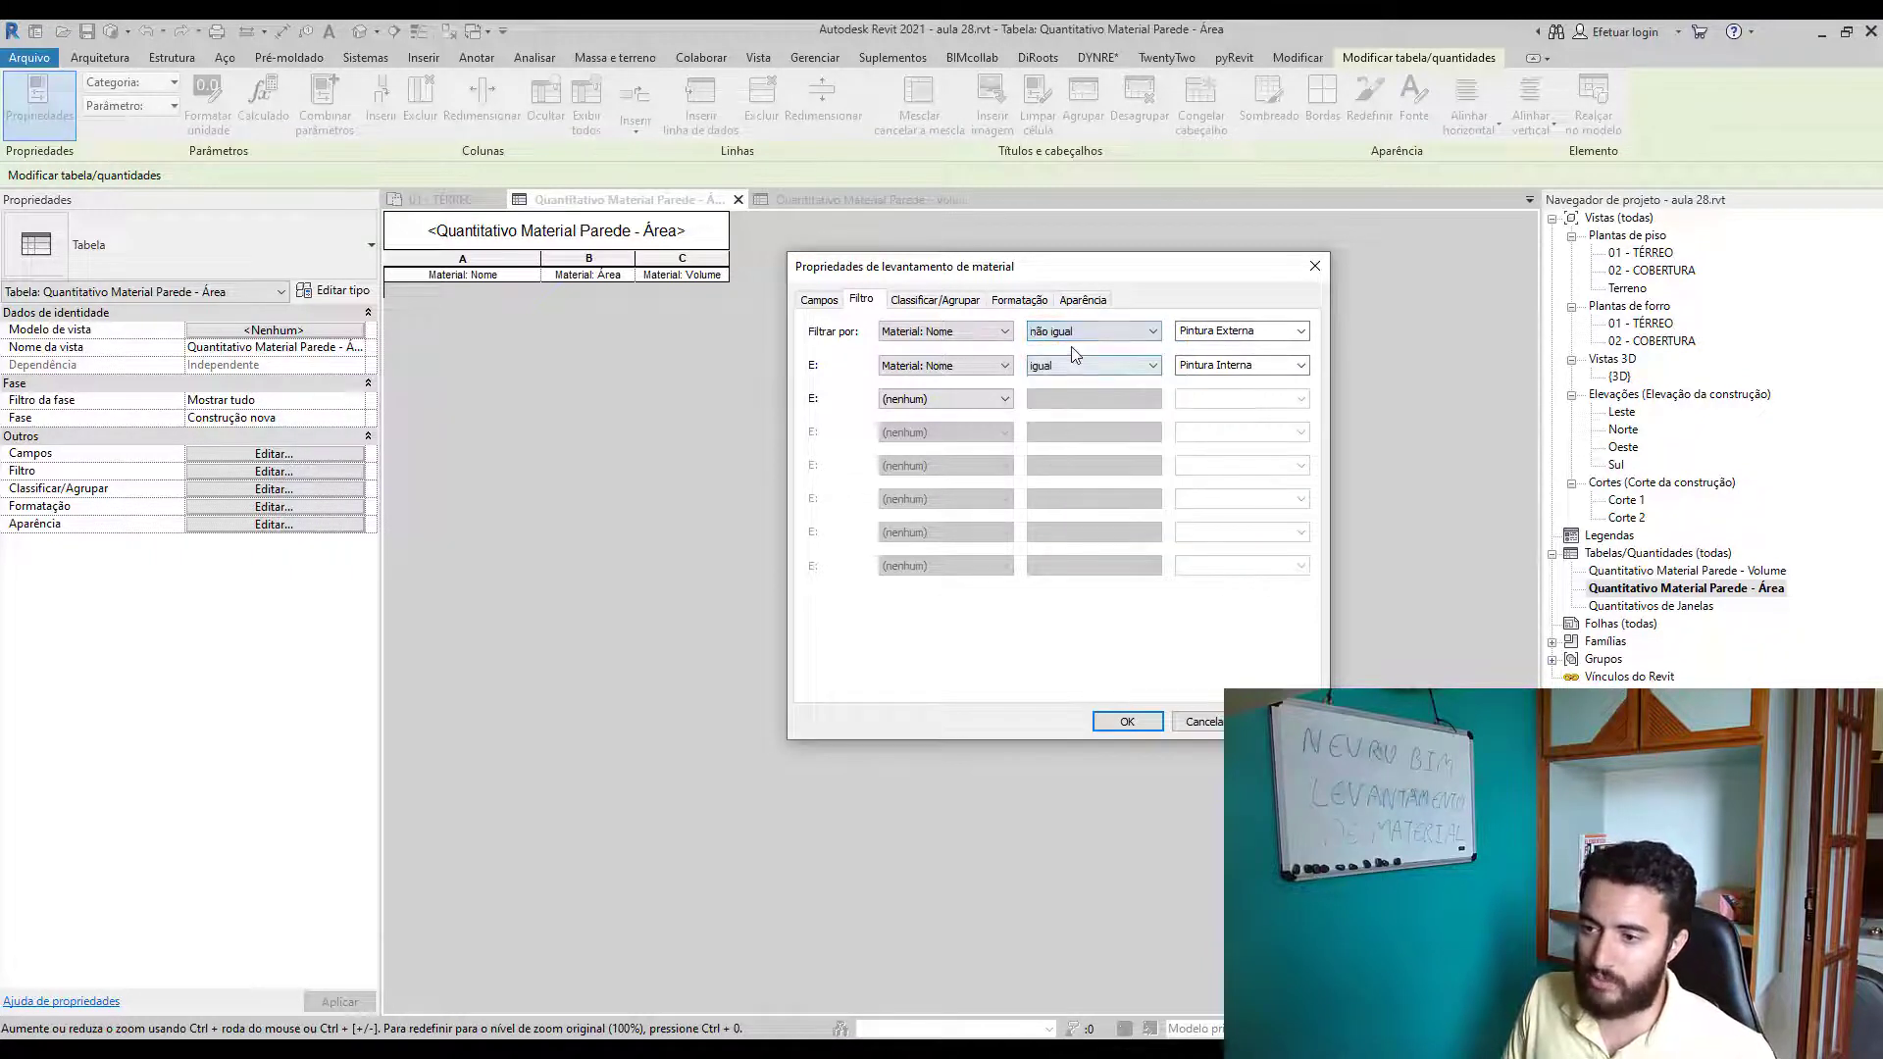
click(1267, 332)
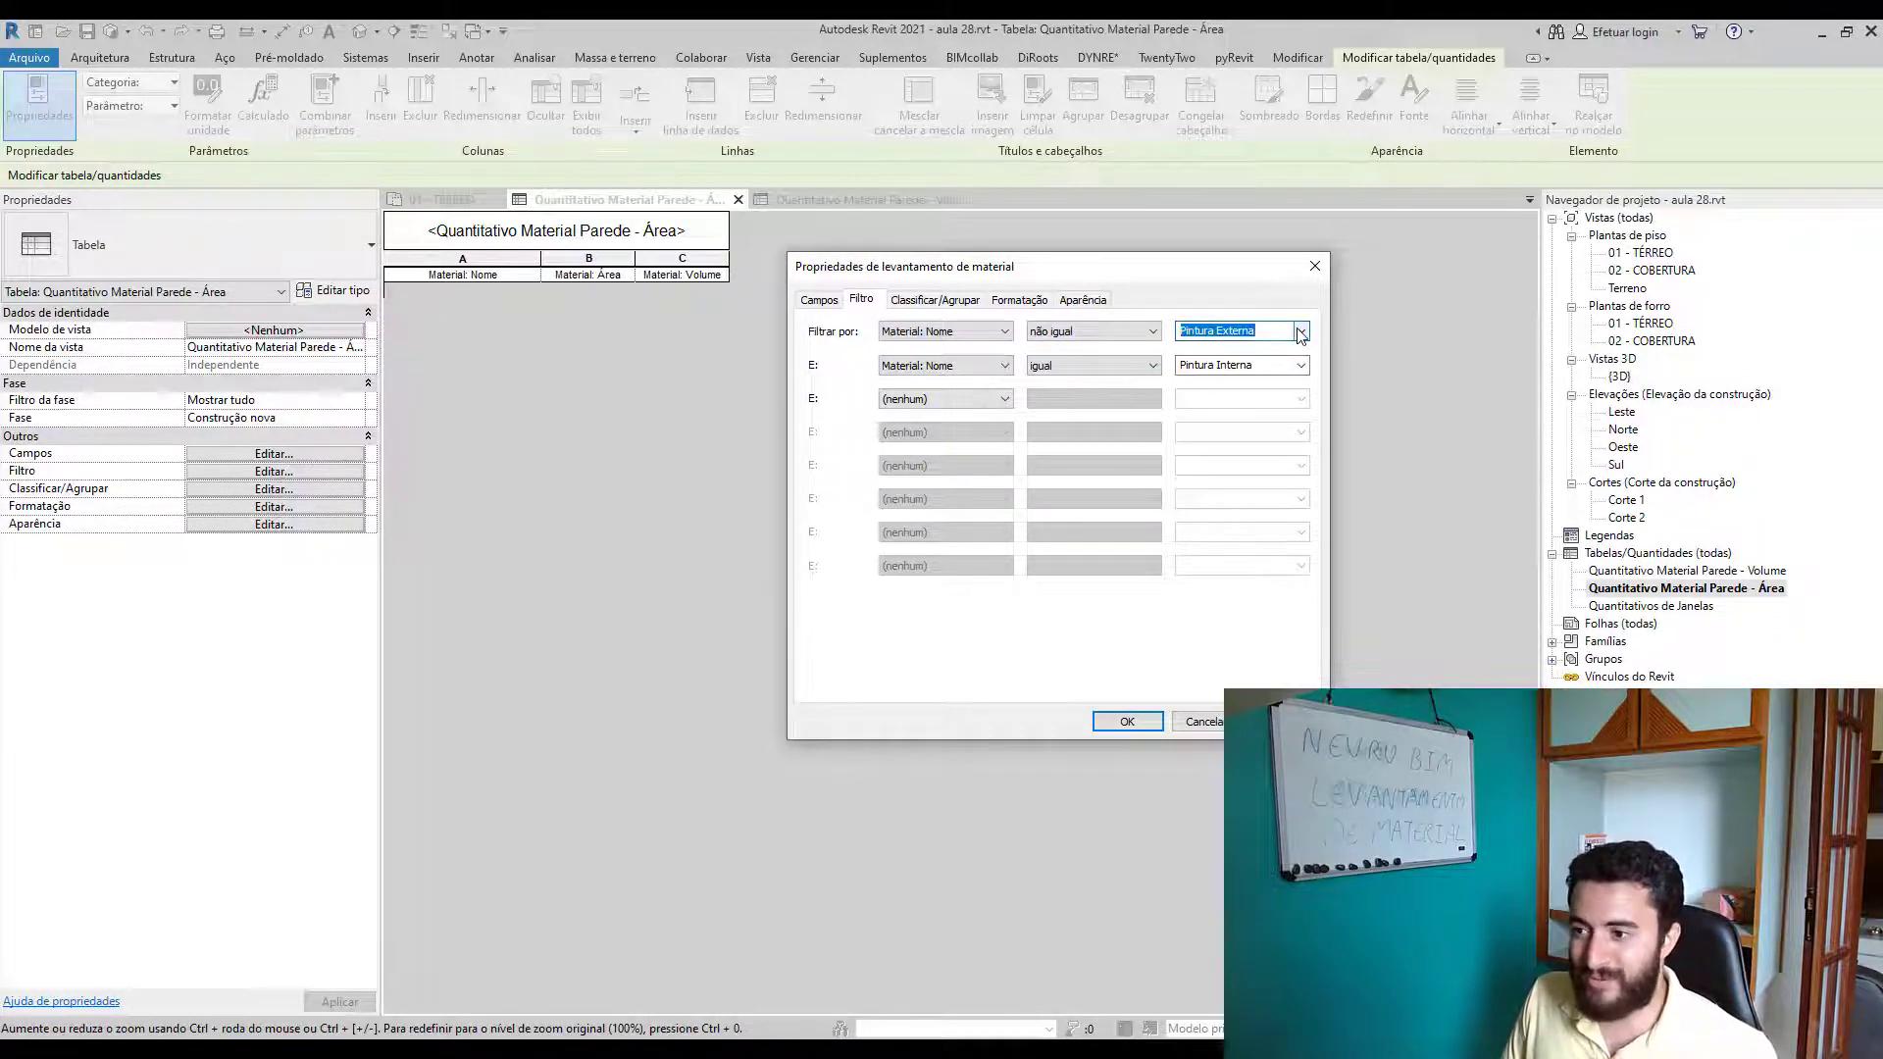
click(1299, 332)
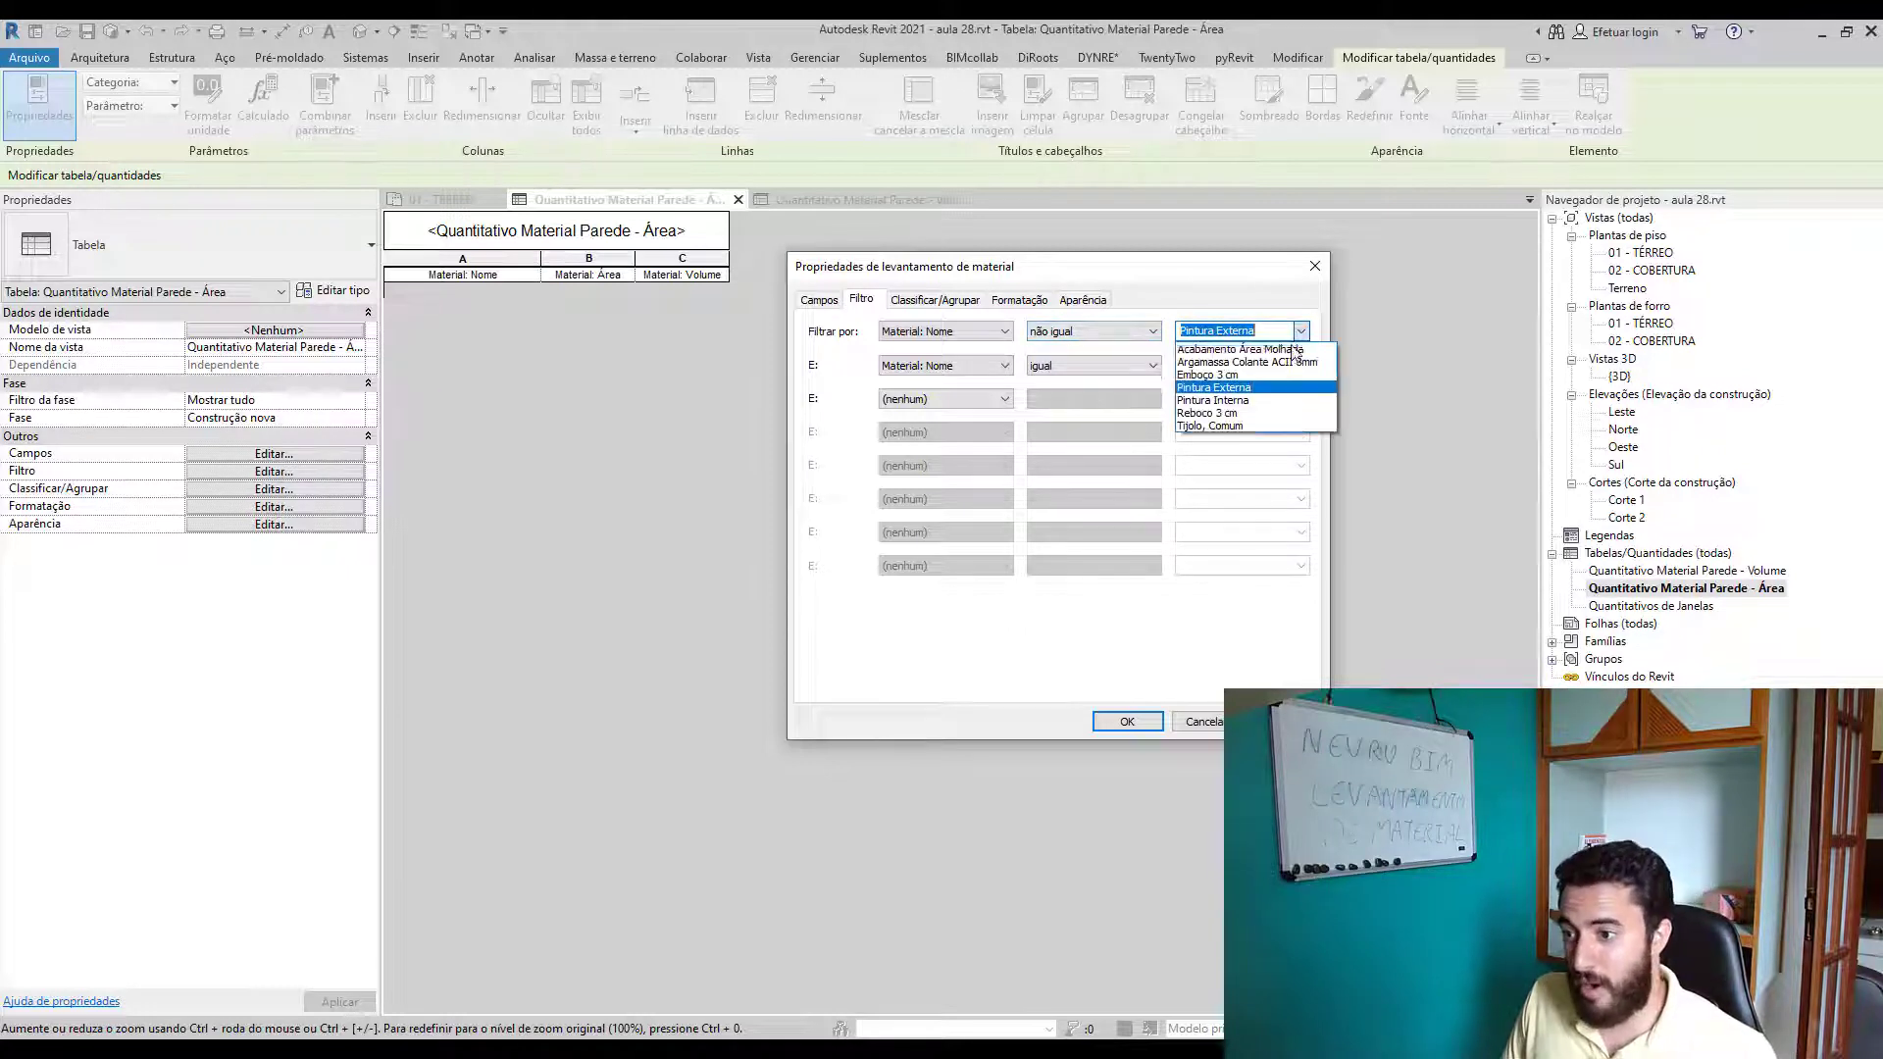
click(1253, 382)
- Change the Área table's second filter rule to Material: Nome não igual Reboco 3 cm
click(1142, 367)
click(1069, 390)
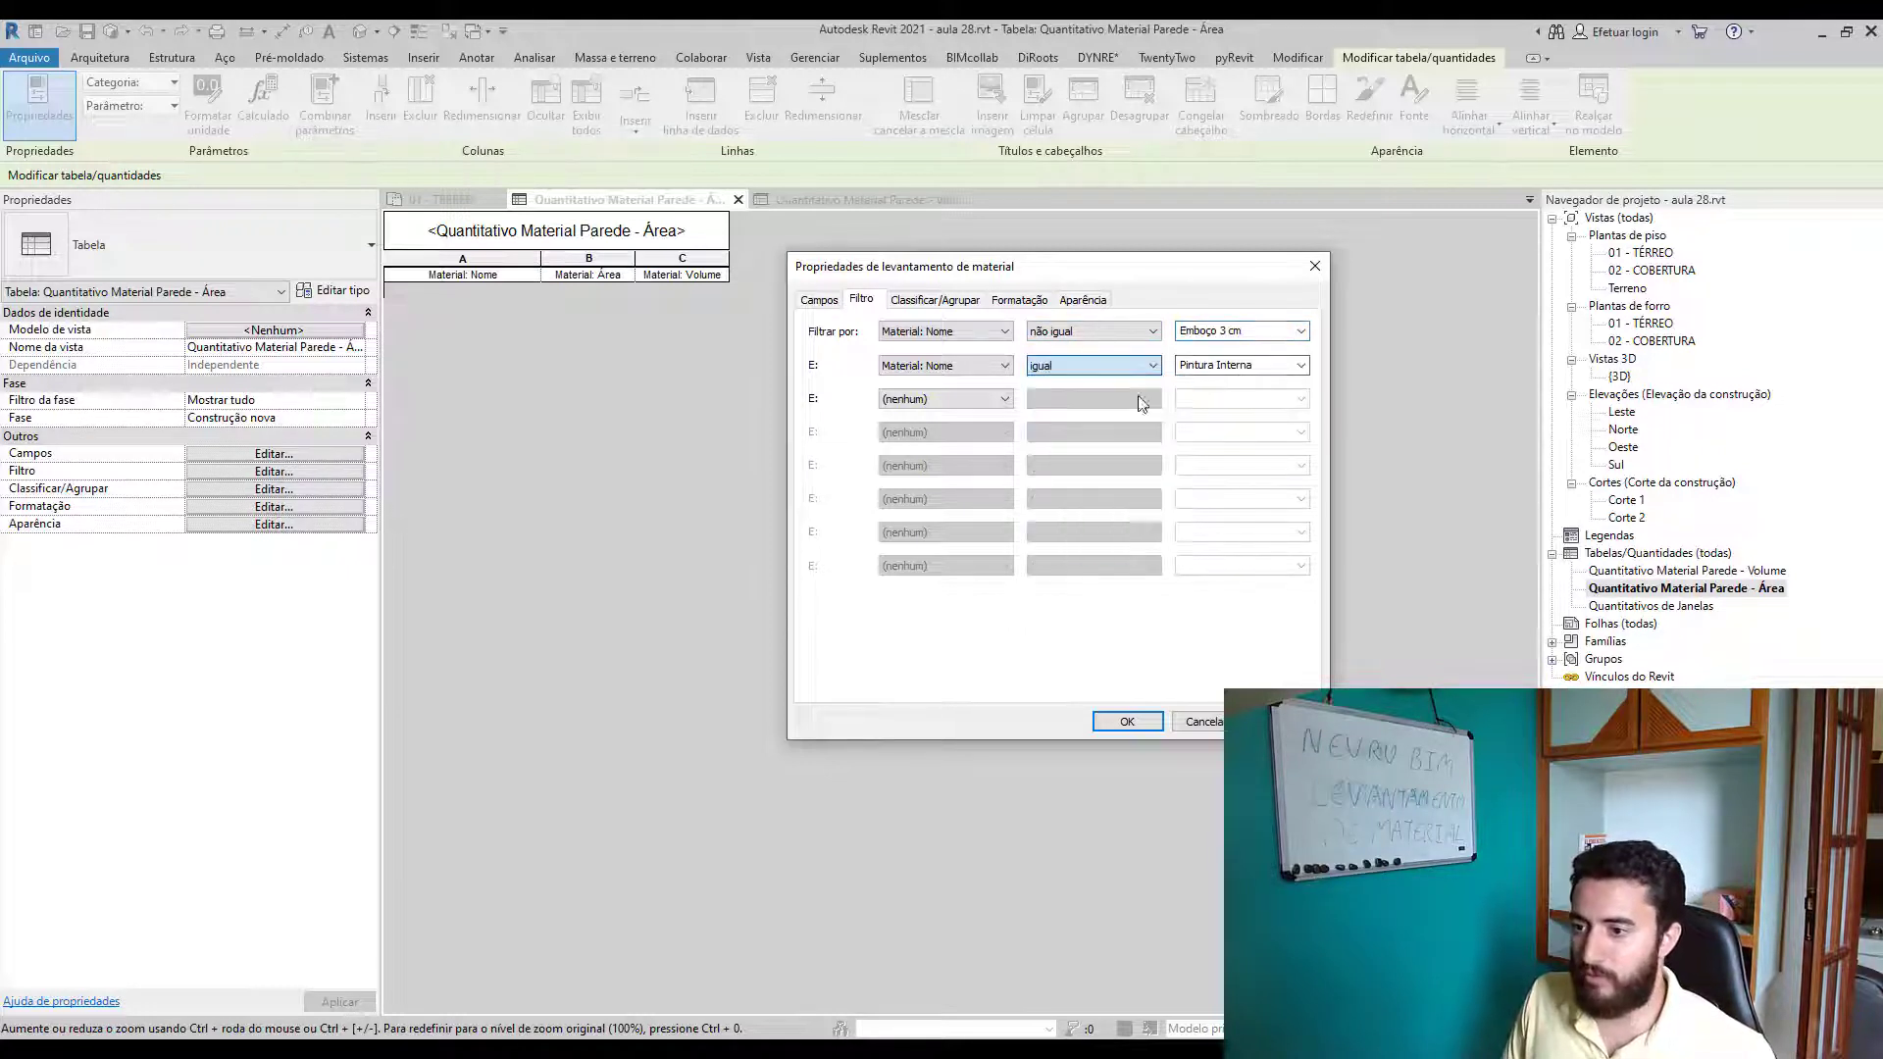
click(1300, 364)
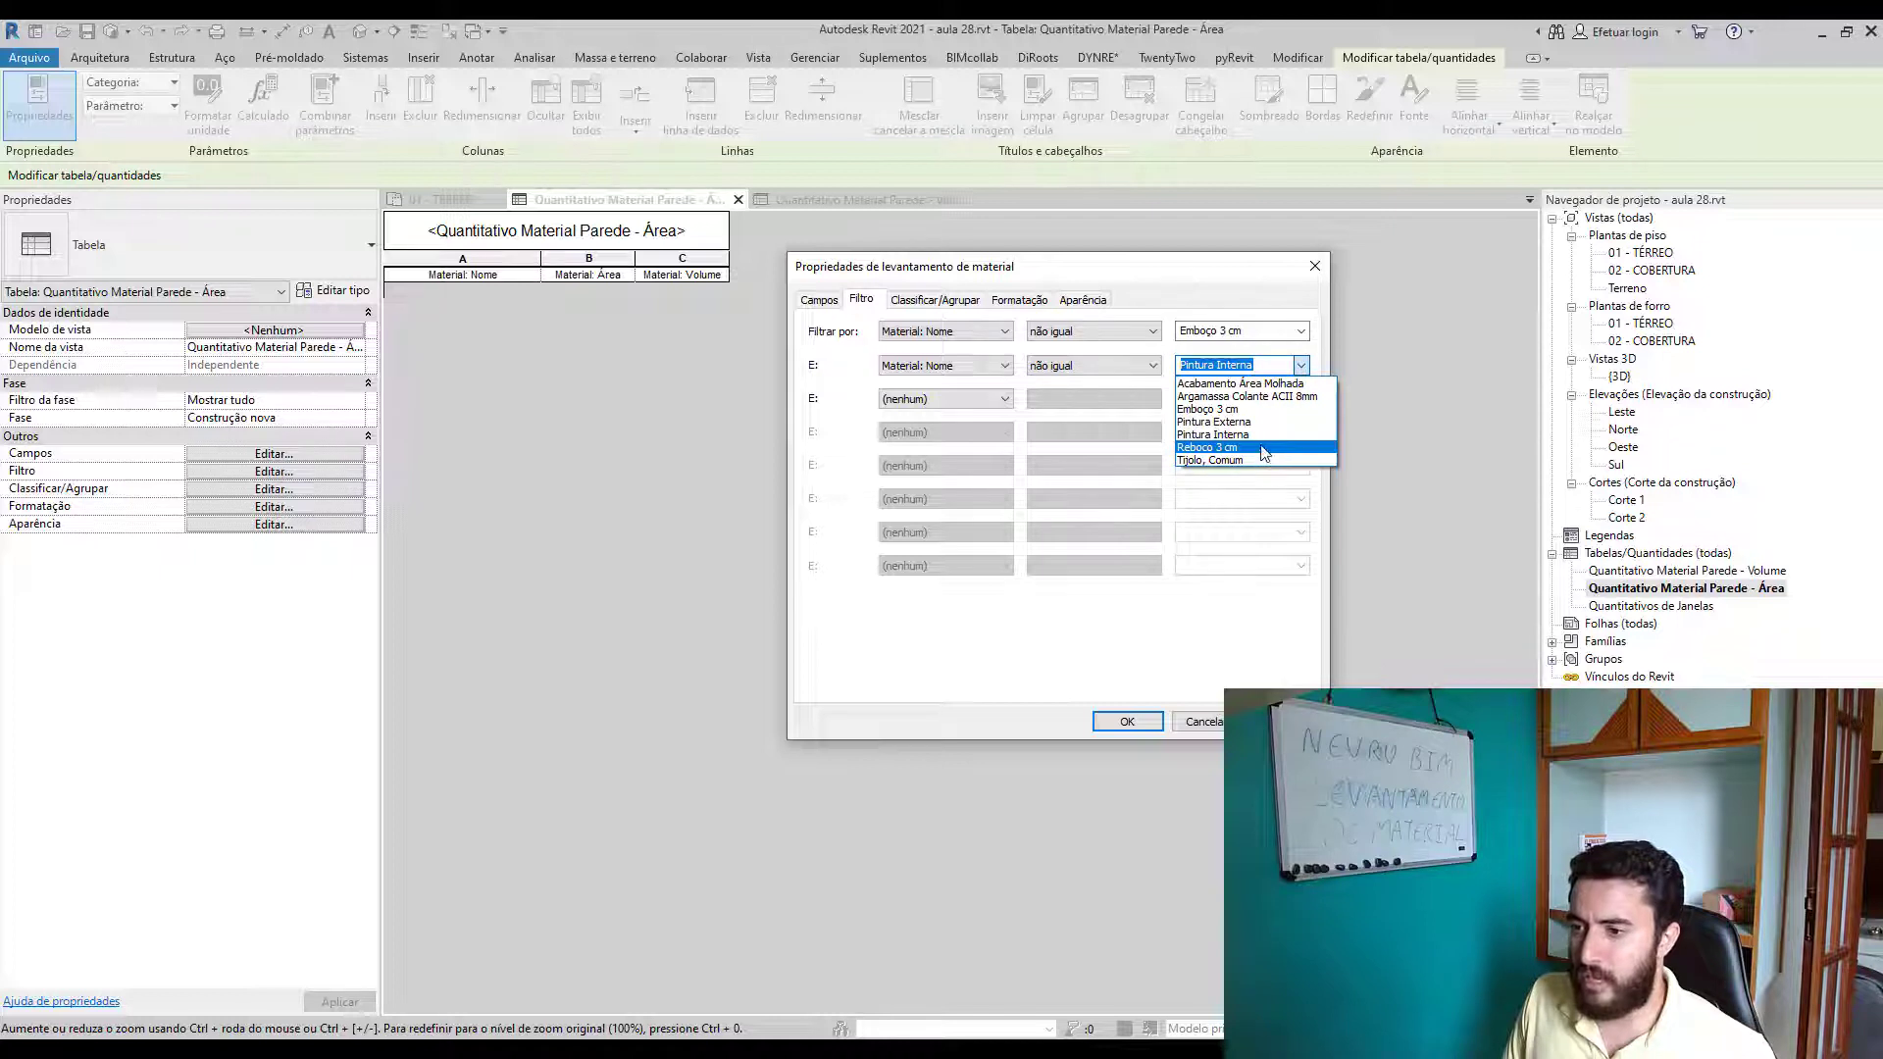
click(1216, 447)
- Add a third filter rule, Material: Nome não igual Argamassa Colante ACII 8mm, and apply the filters to the Área table
click(995, 399)
click(941, 429)
click(1115, 400)
click(1115, 429)
click(1300, 398)
click(1284, 429)
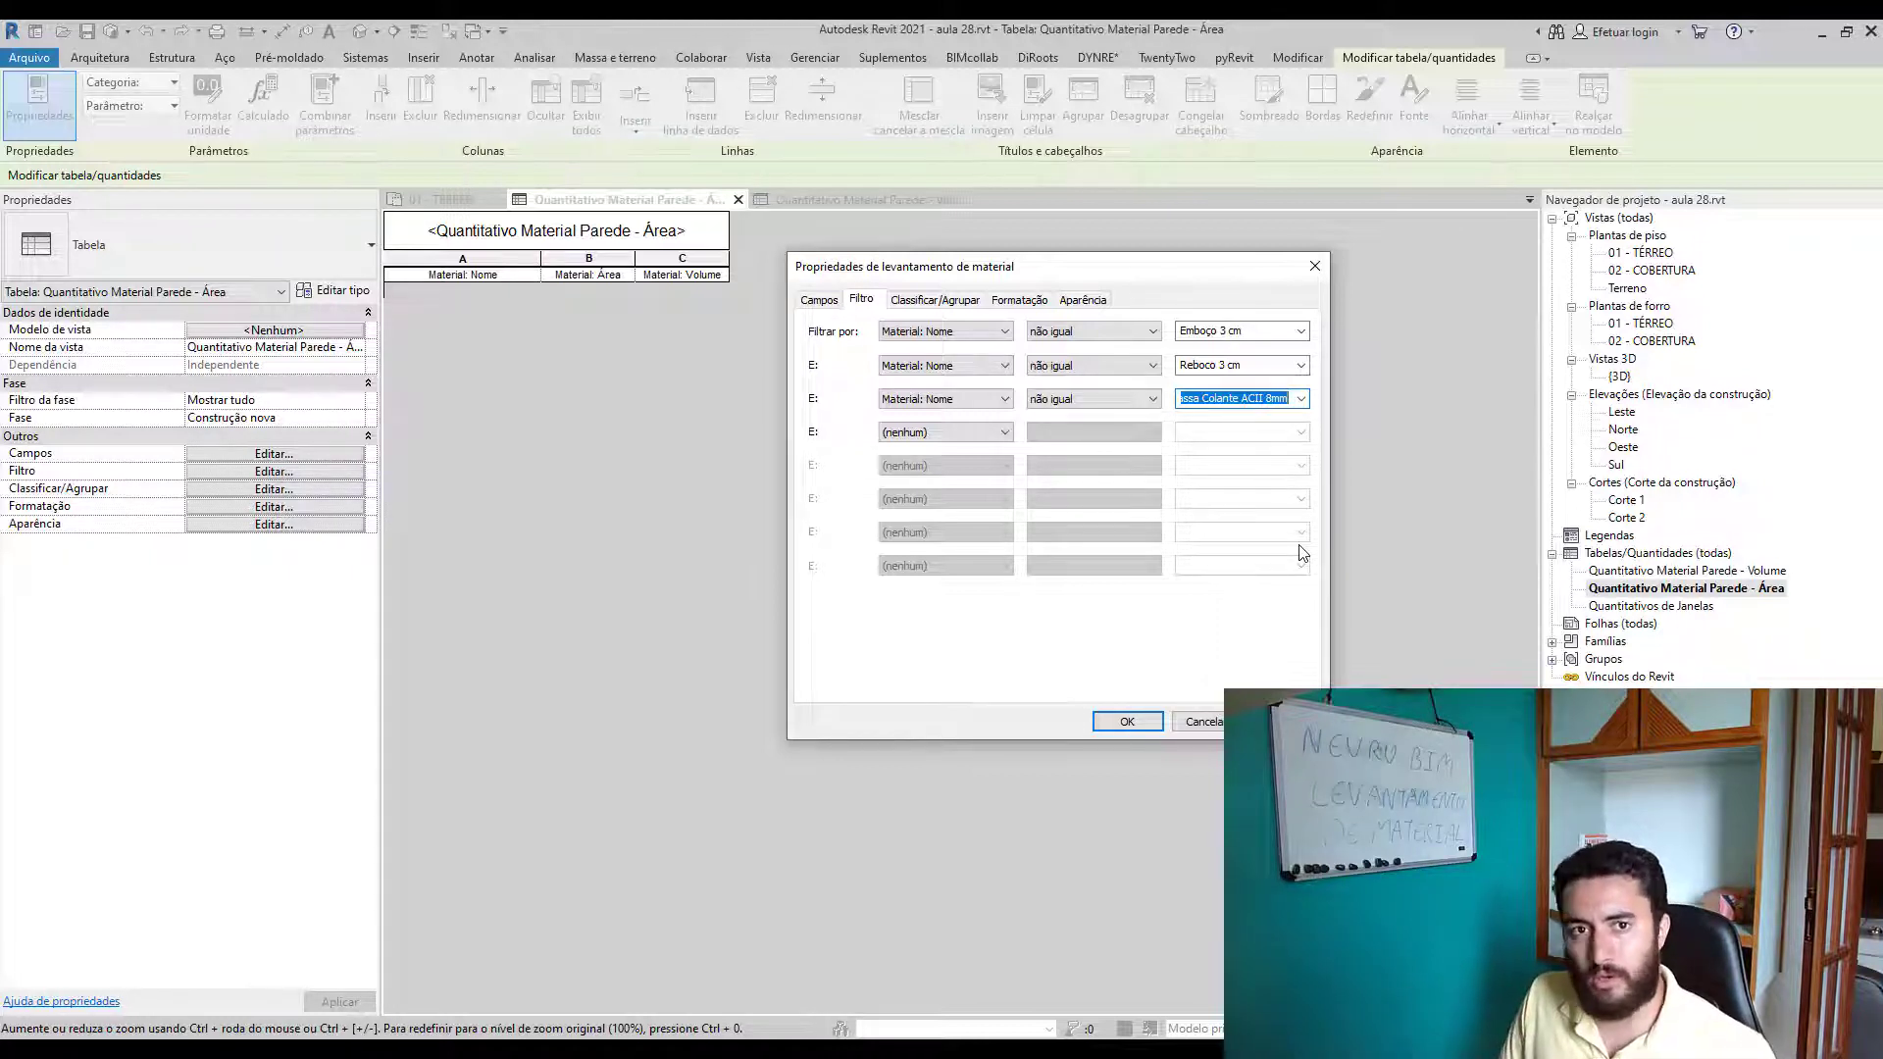
click(1128, 722)
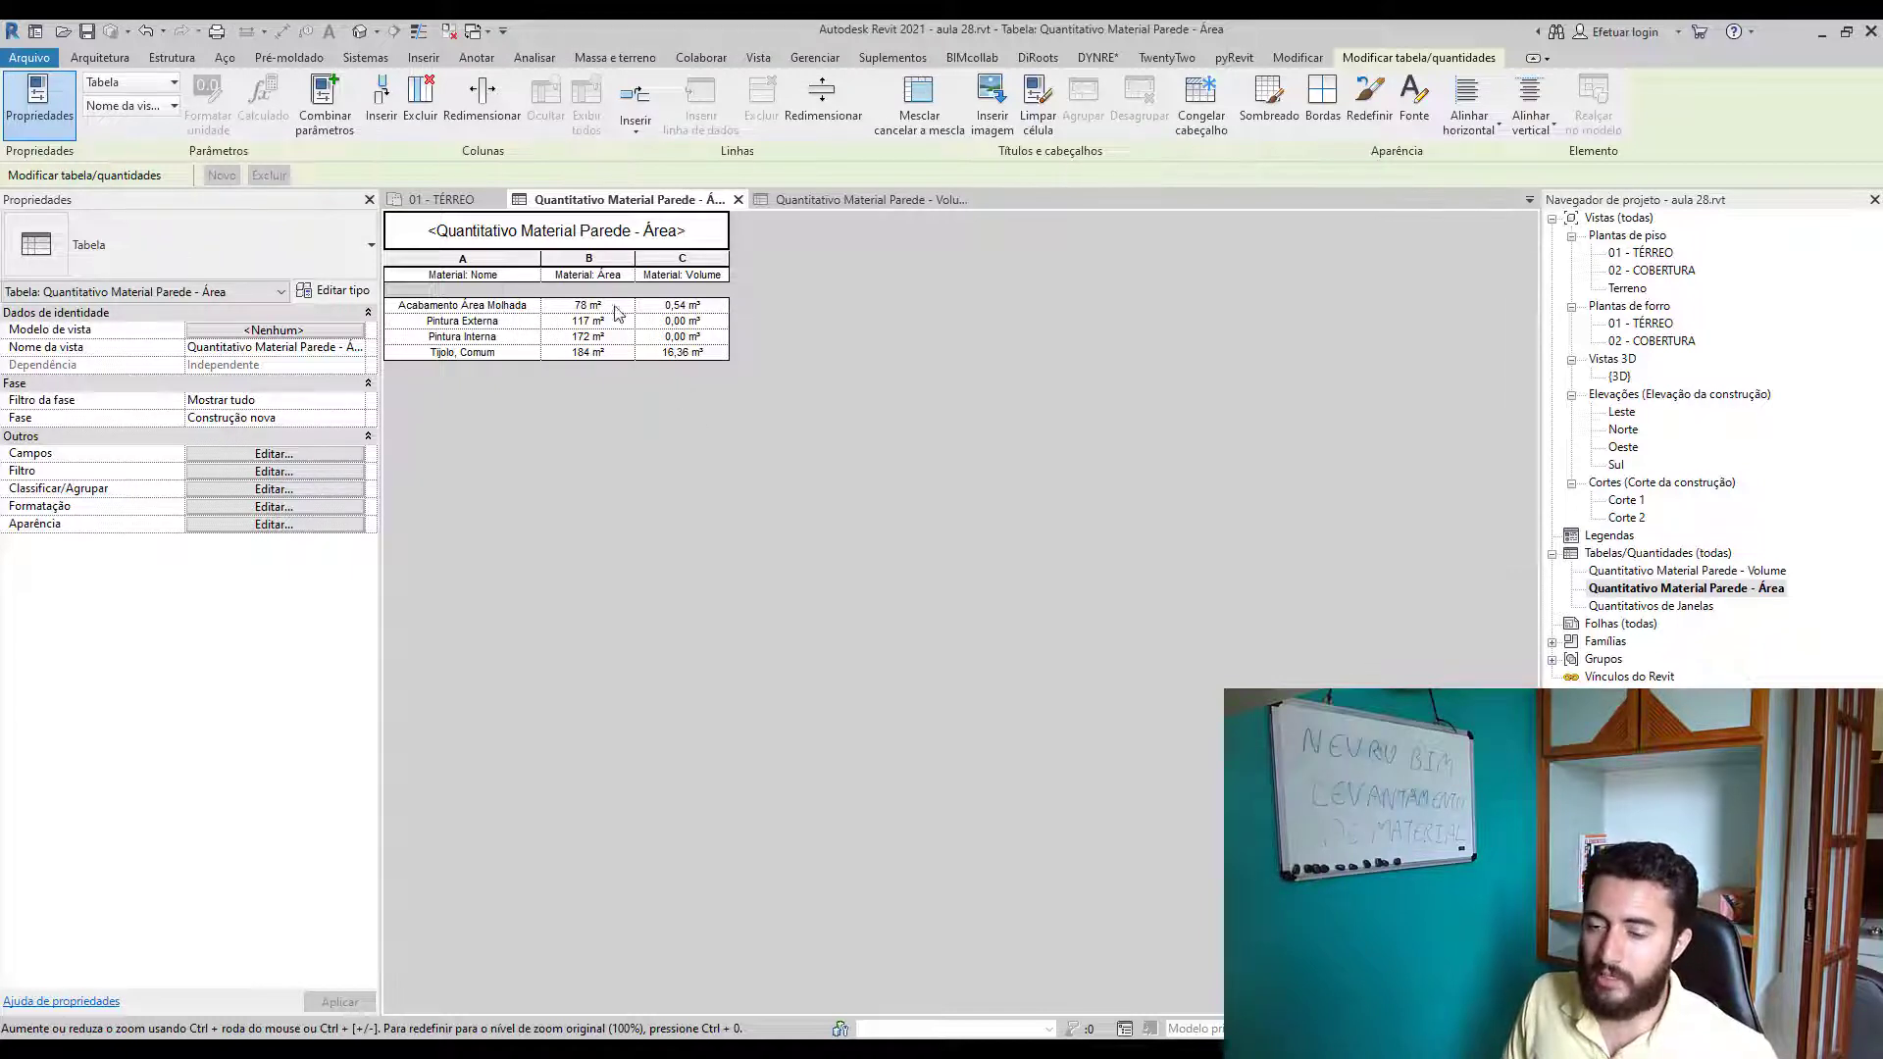
- Delete the Material: Volume column from the Quantitativo Material Parede - Área table
click(600, 258)
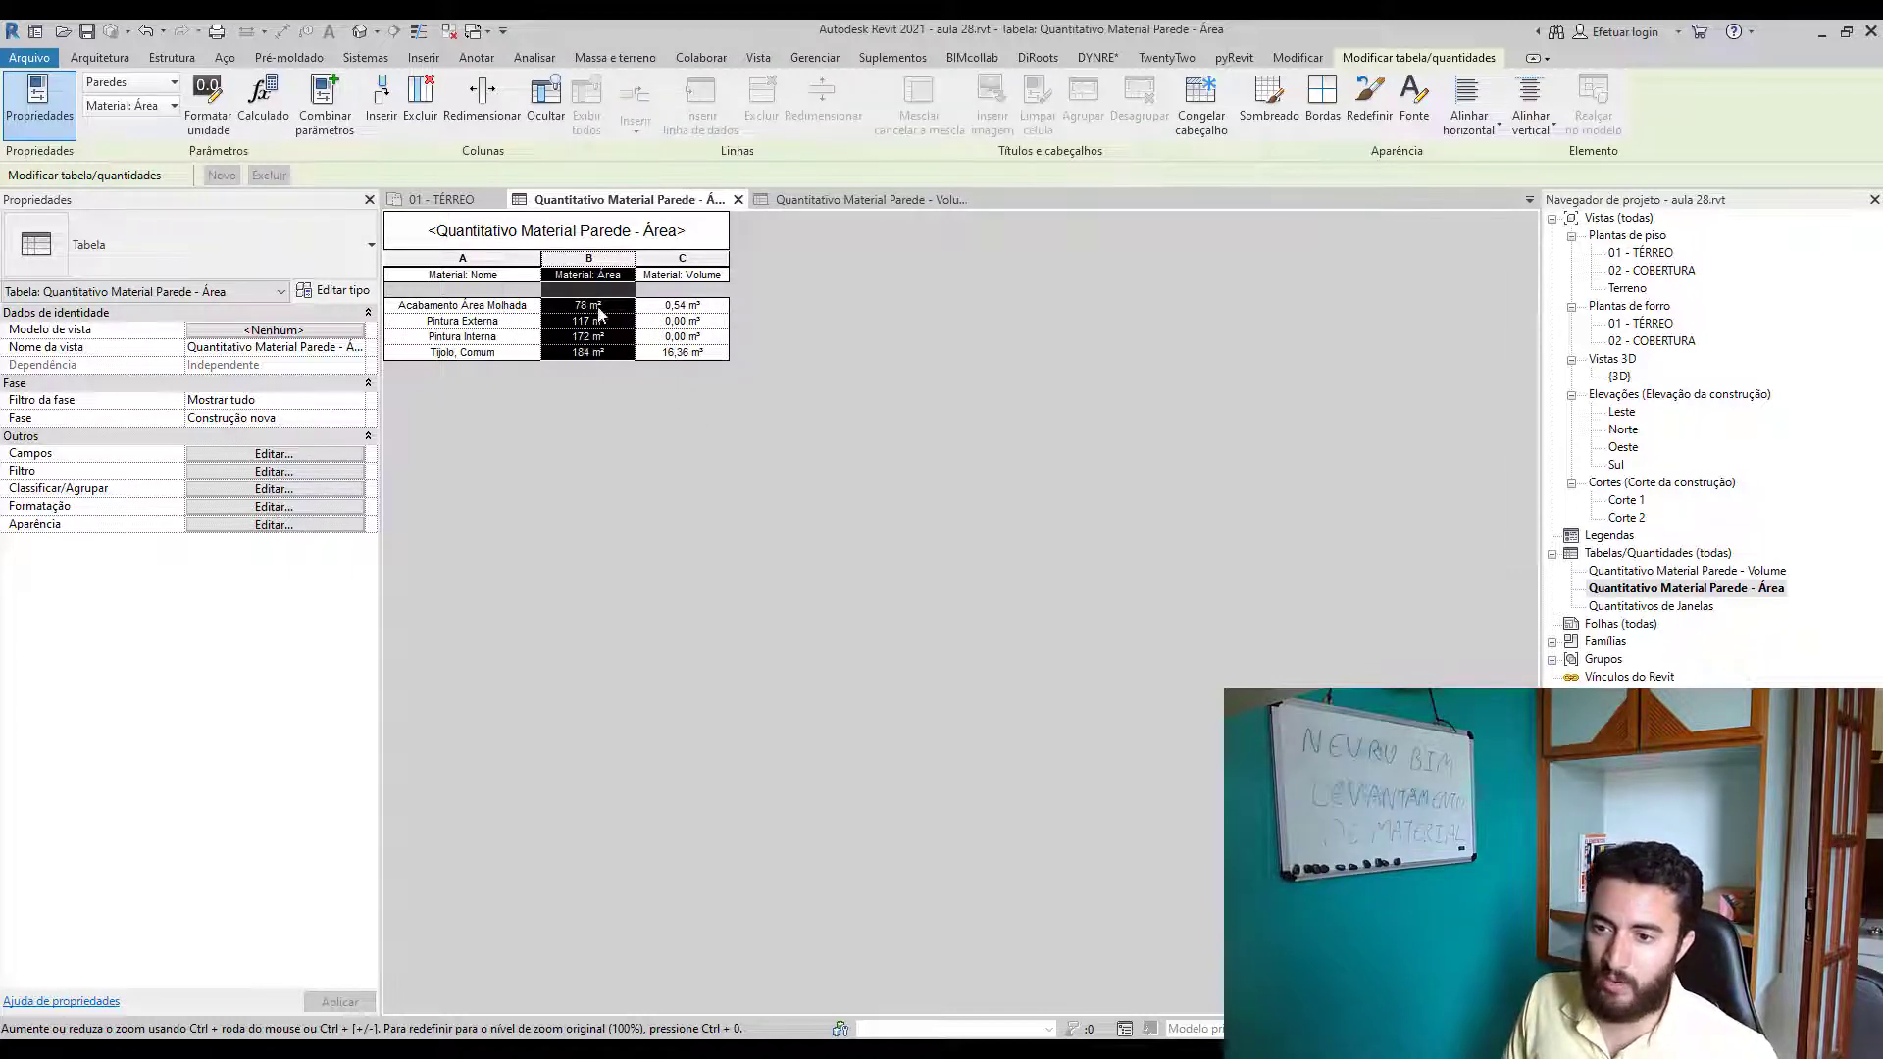
click(674, 260)
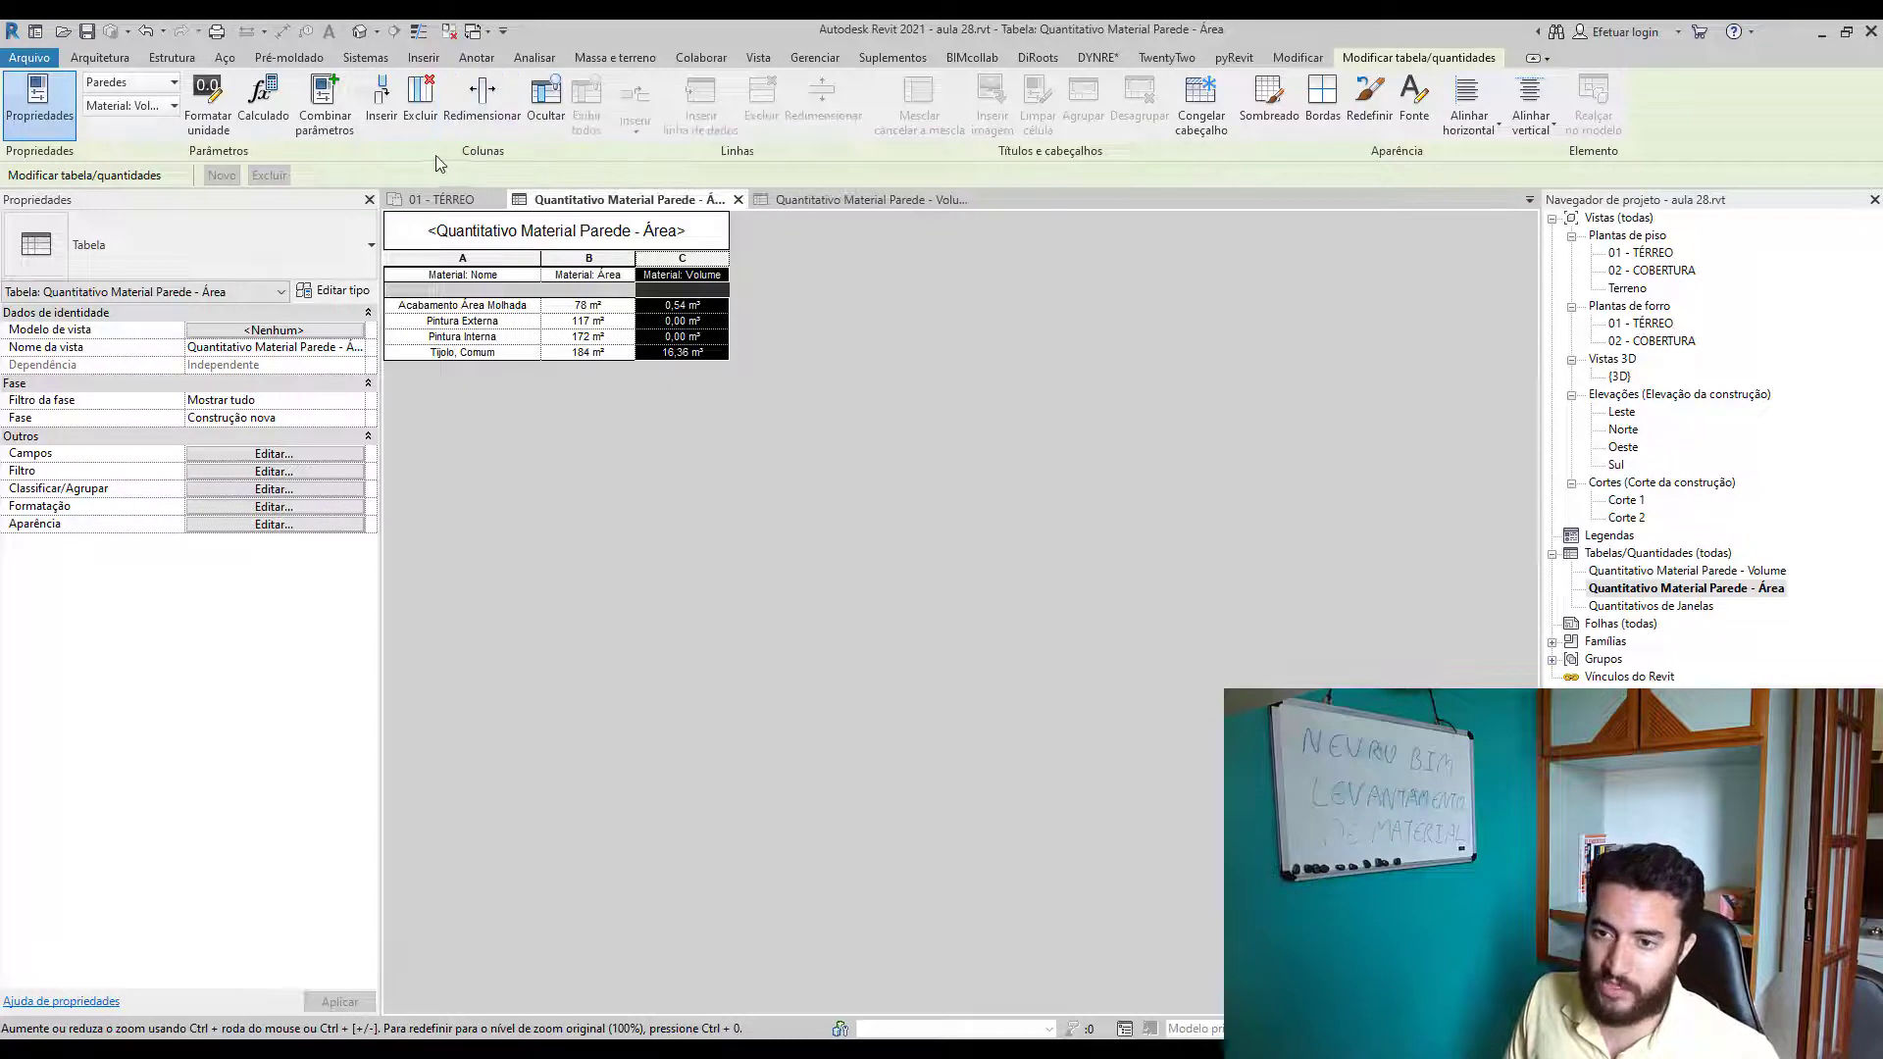
click(414, 119)
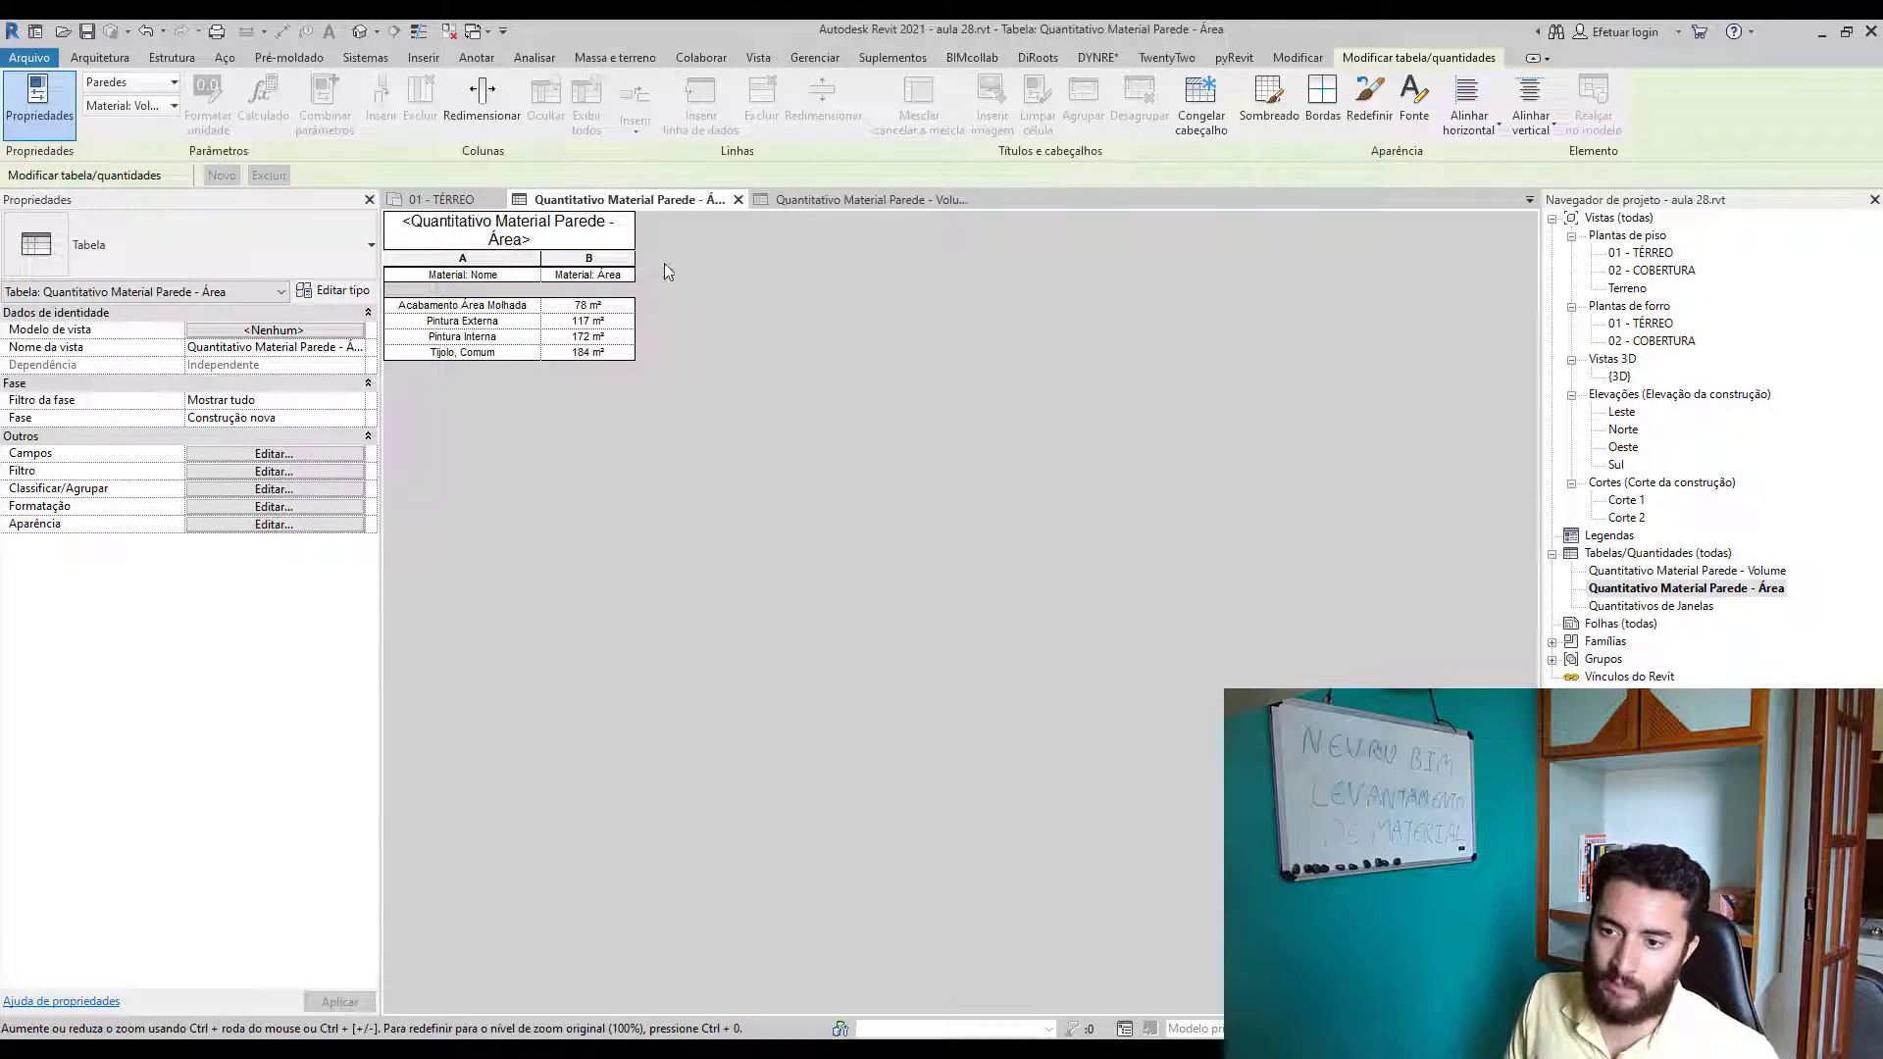
- In the Quantitativo Material Parede - Volume table, set the first filter rule to Material: Nome não igual Pintura Externa
click(868, 203)
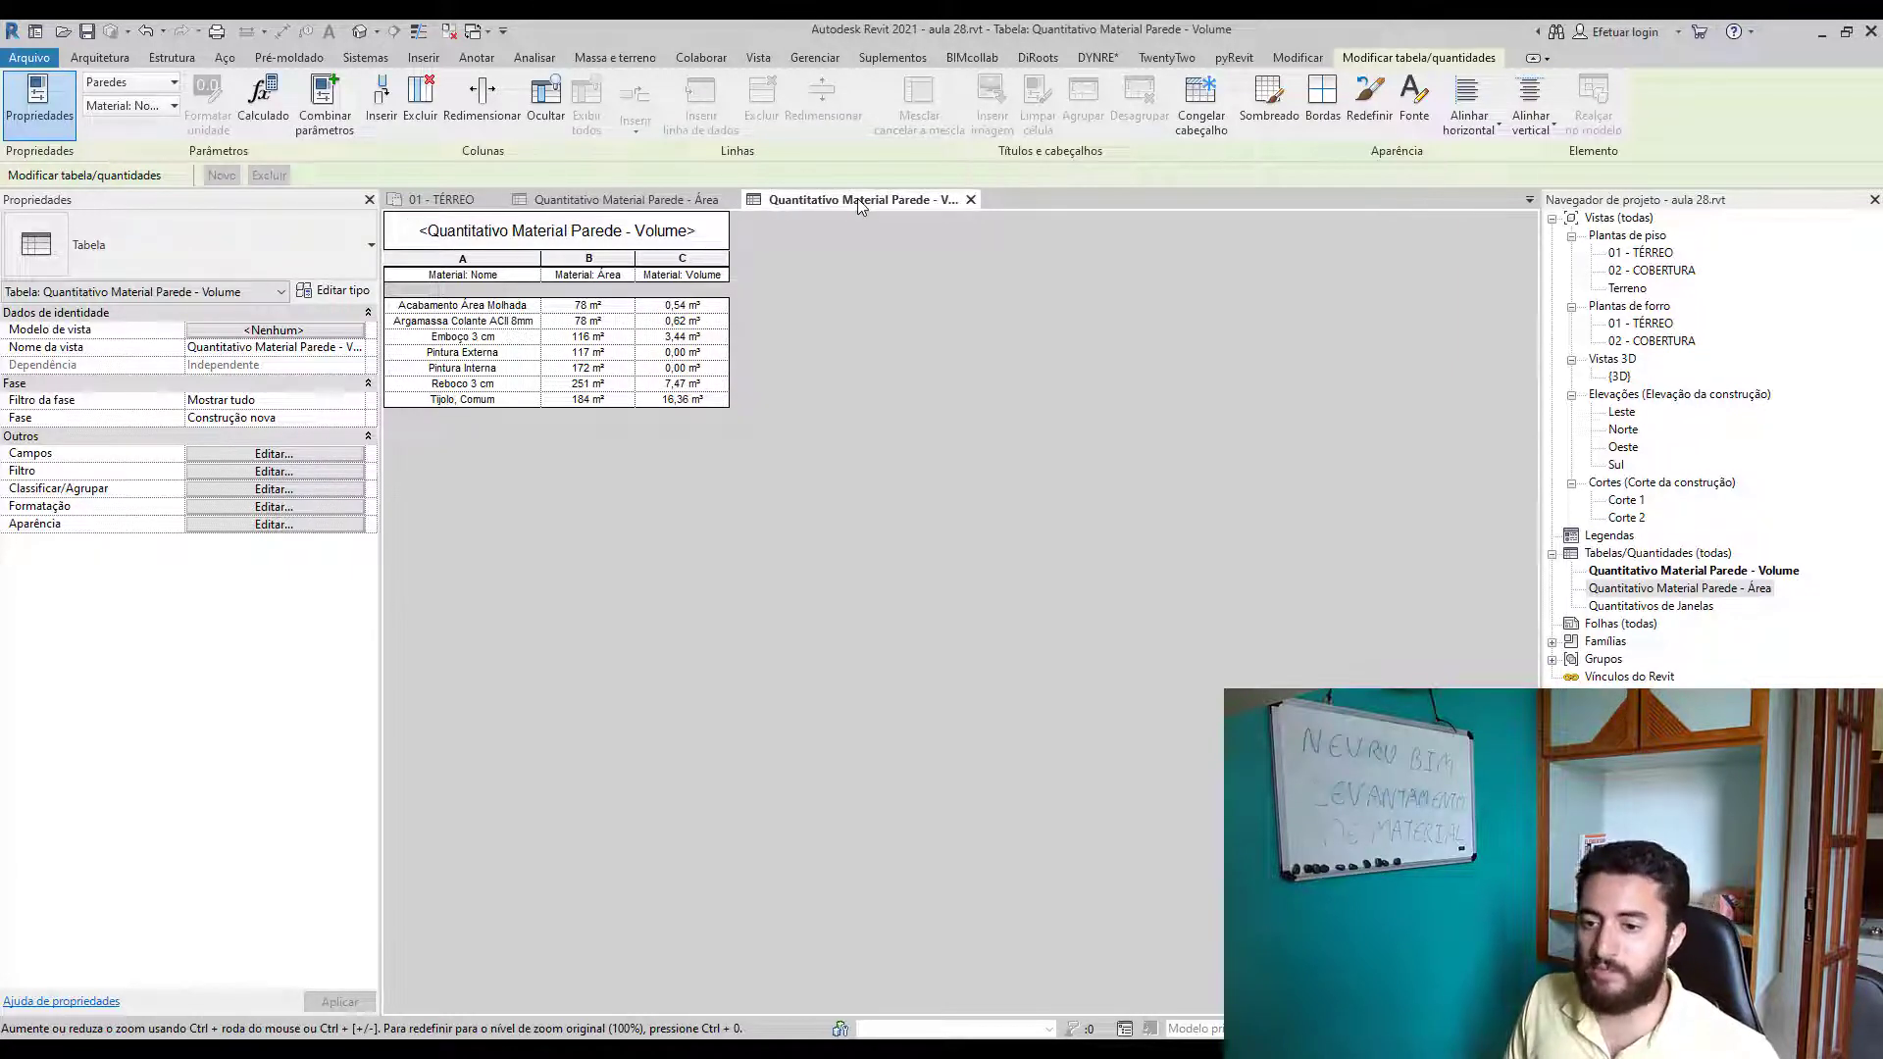
click(294, 473)
click(980, 333)
click(943, 359)
click(1112, 333)
click(1119, 362)
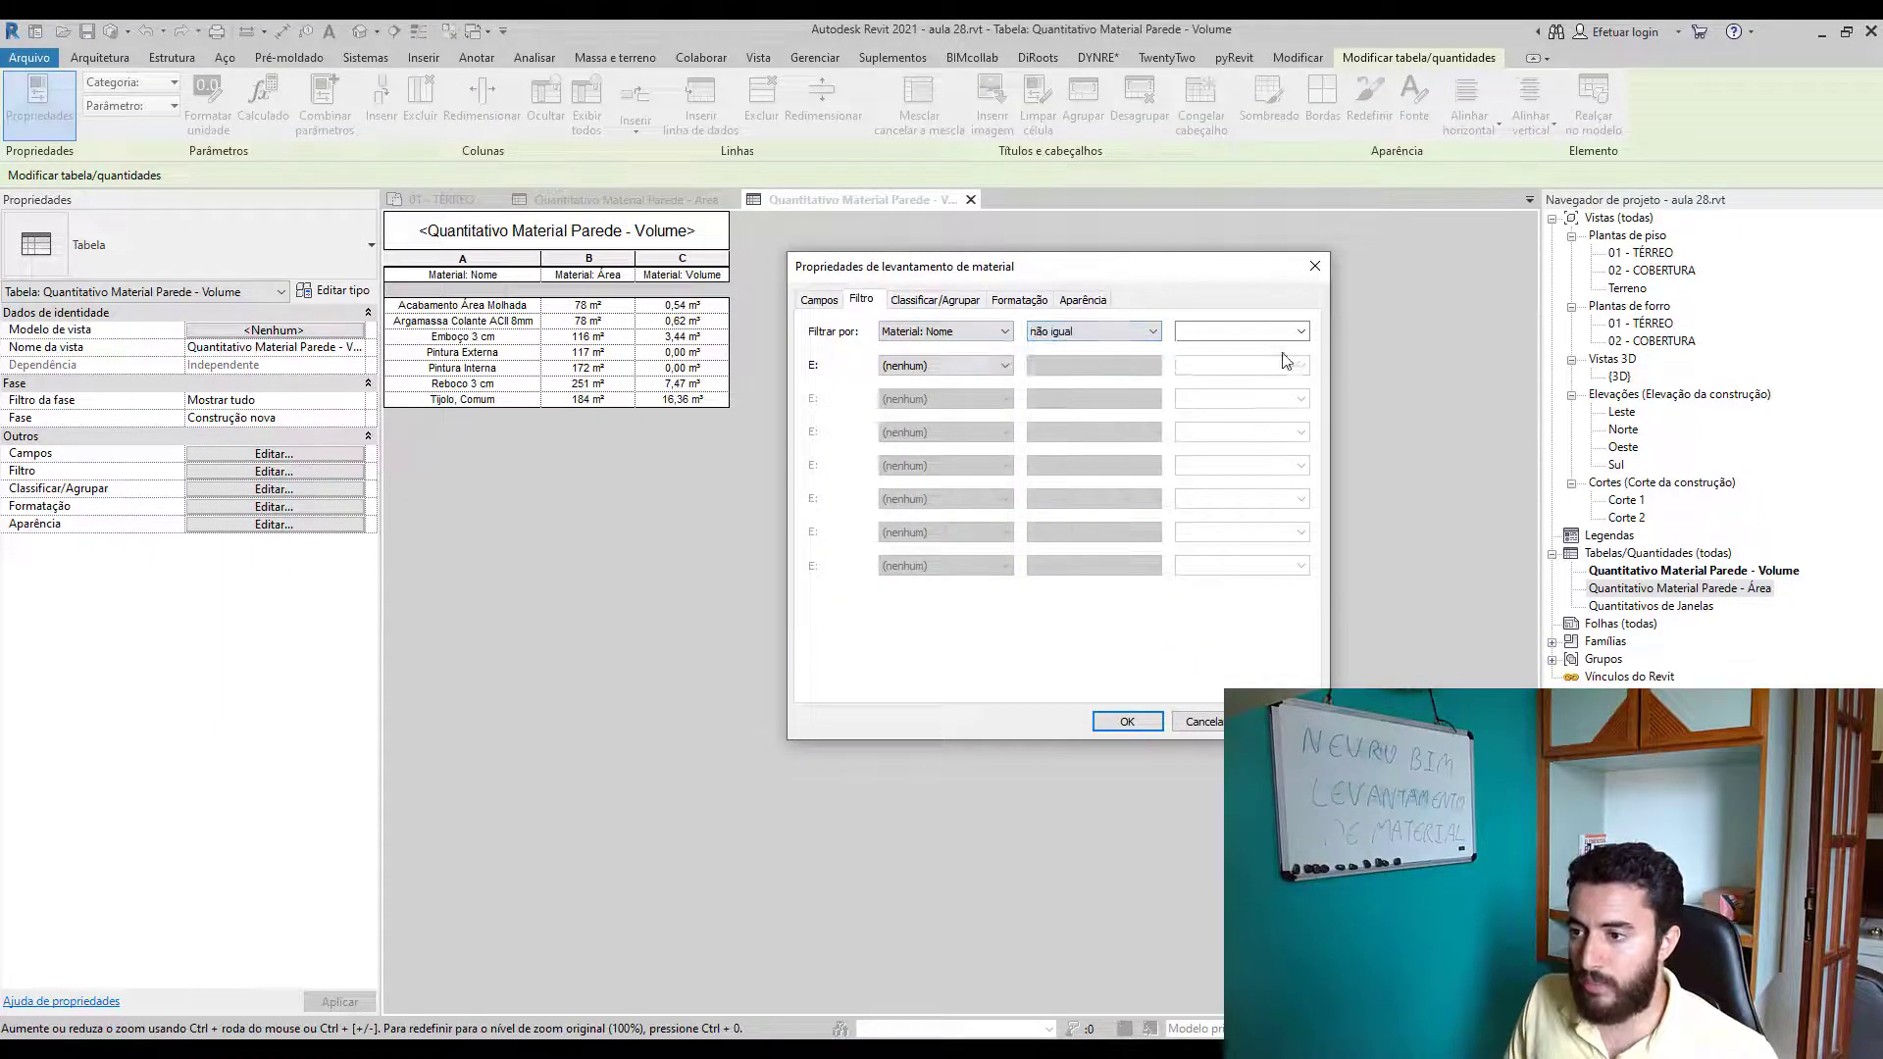
click(1301, 332)
click(1216, 384)
- Add a second filter rule to the Volume table with Material: Nome não igual Pintura Interna
click(980, 366)
click(944, 392)
click(1126, 366)
click(1079, 396)
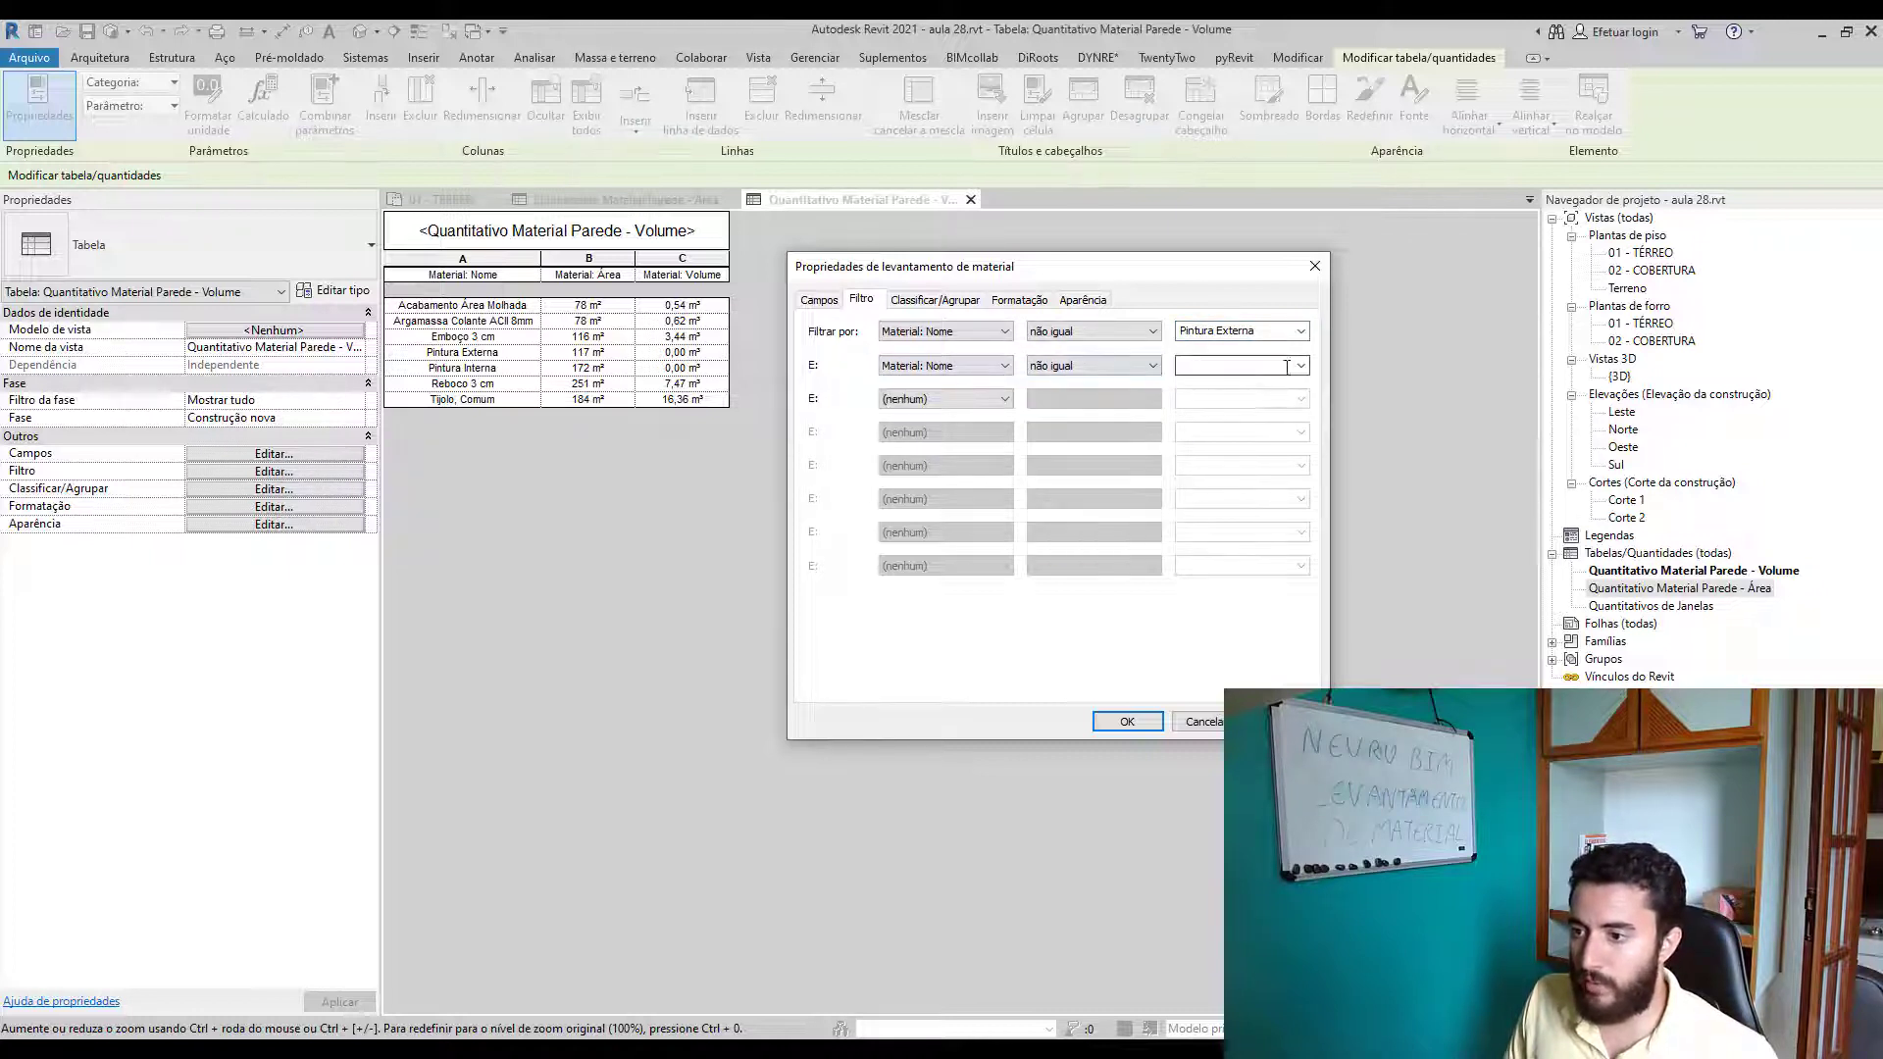
click(1300, 365)
click(1265, 434)
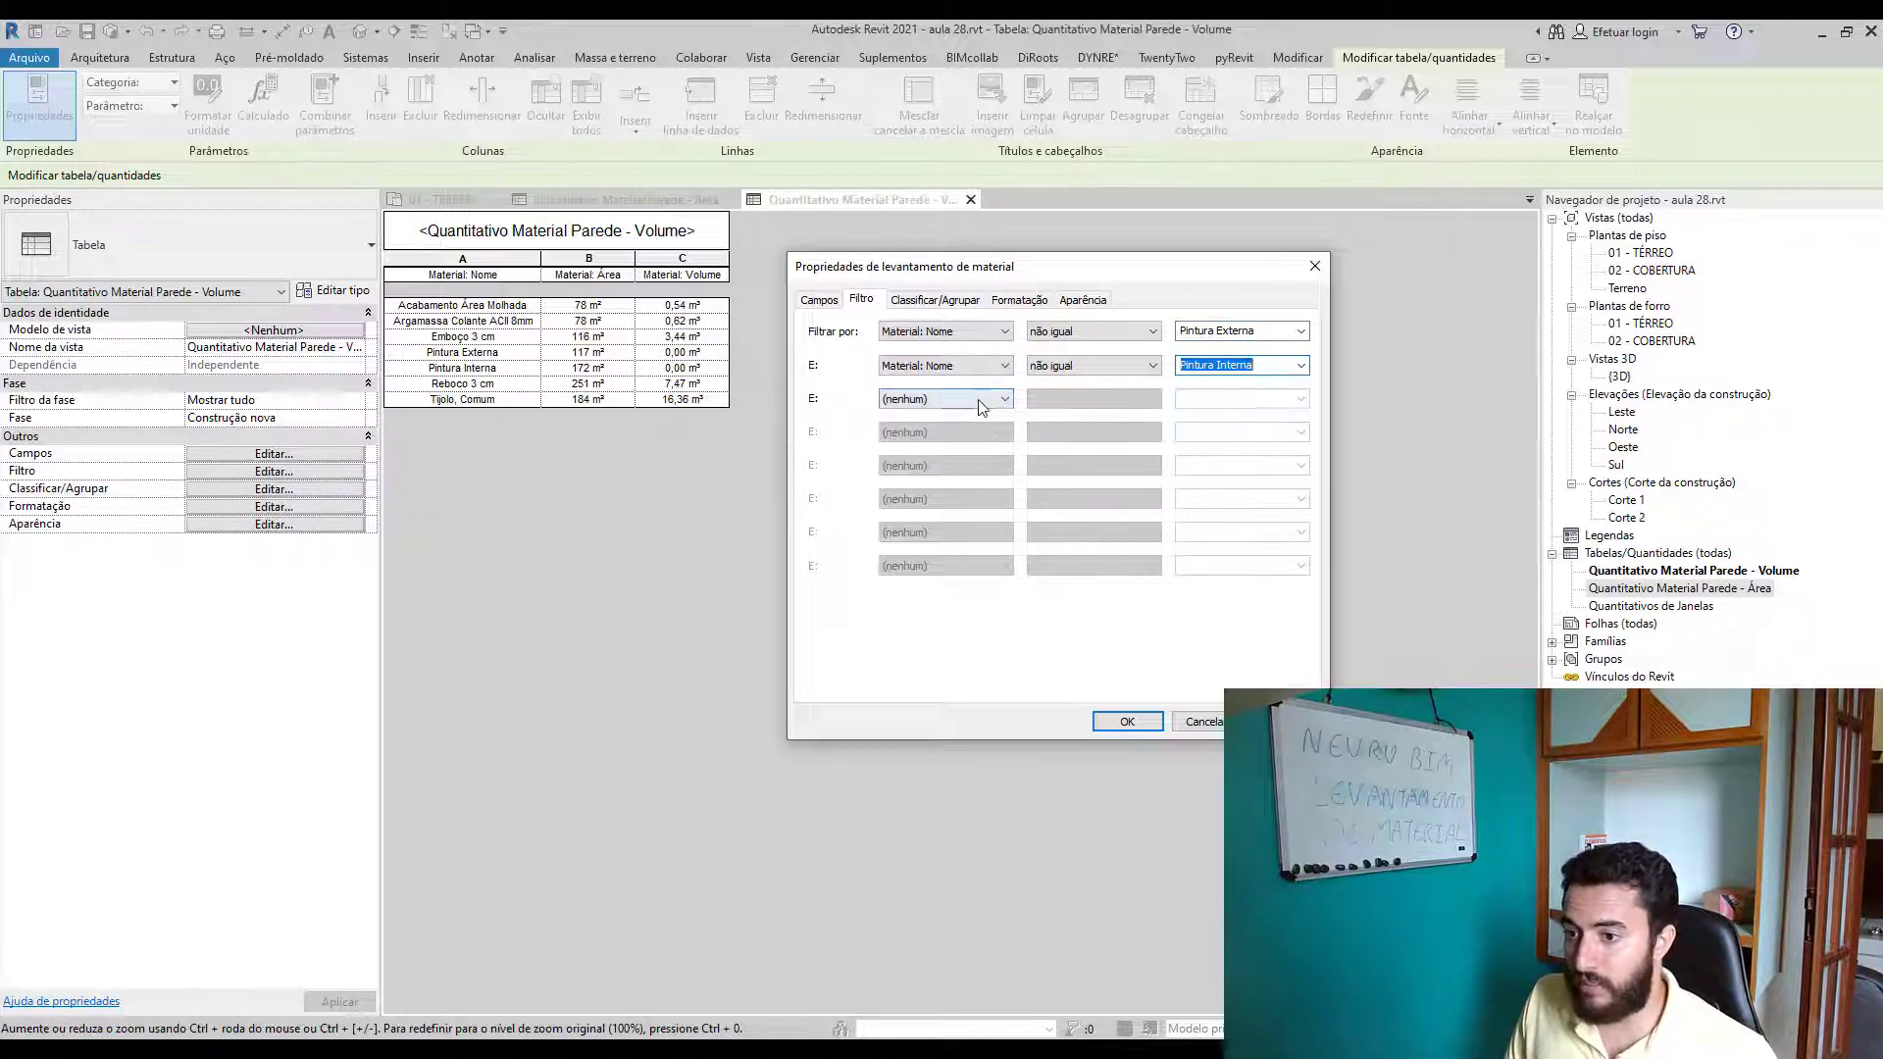
- Add a third filter rule to the Volume table with Material: Nome não igual Tijolo, Comum
click(1004, 398)
click(942, 424)
click(1152, 398)
click(1078, 426)
click(1300, 398)
click(1210, 494)
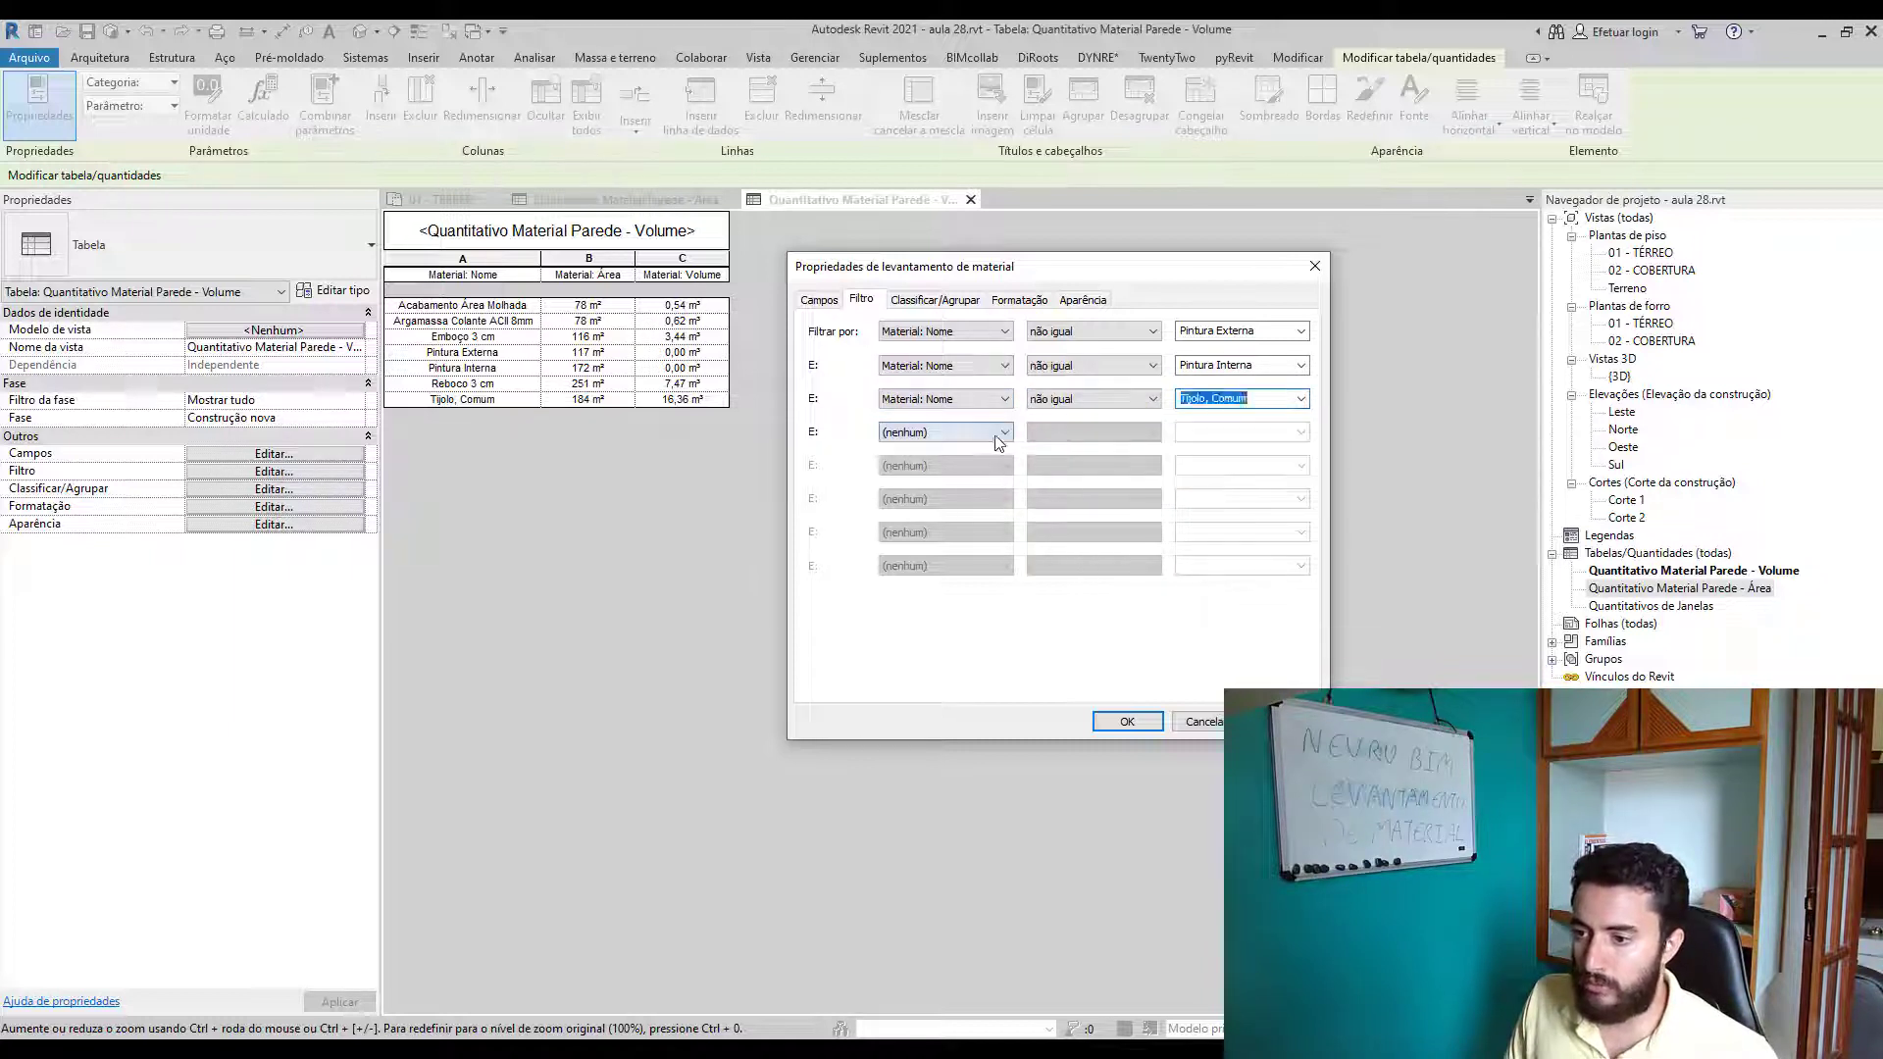
- Add a fourth filter rule, Material: Nome não igual Acabamento Área Molhada, and apply the filters to the Volume table
click(1004, 432)
click(942, 457)
click(1129, 433)
click(1078, 458)
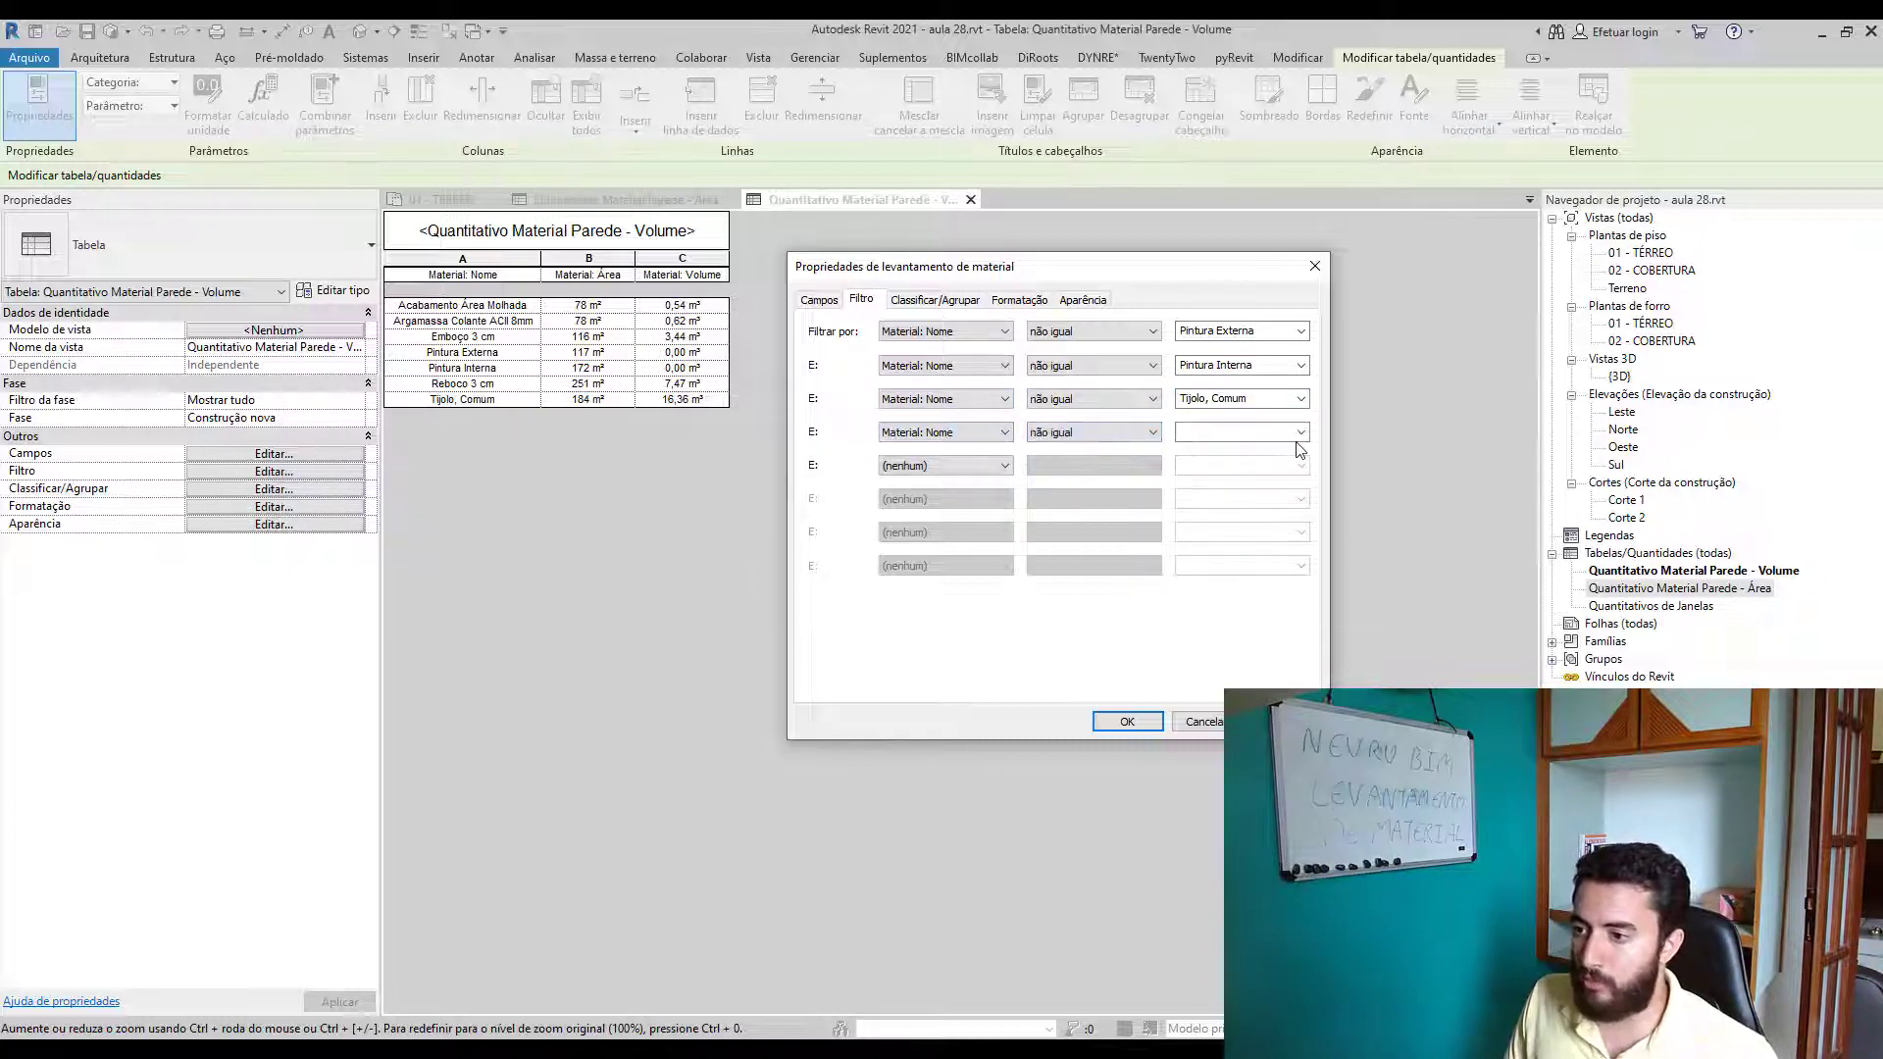
click(1300, 432)
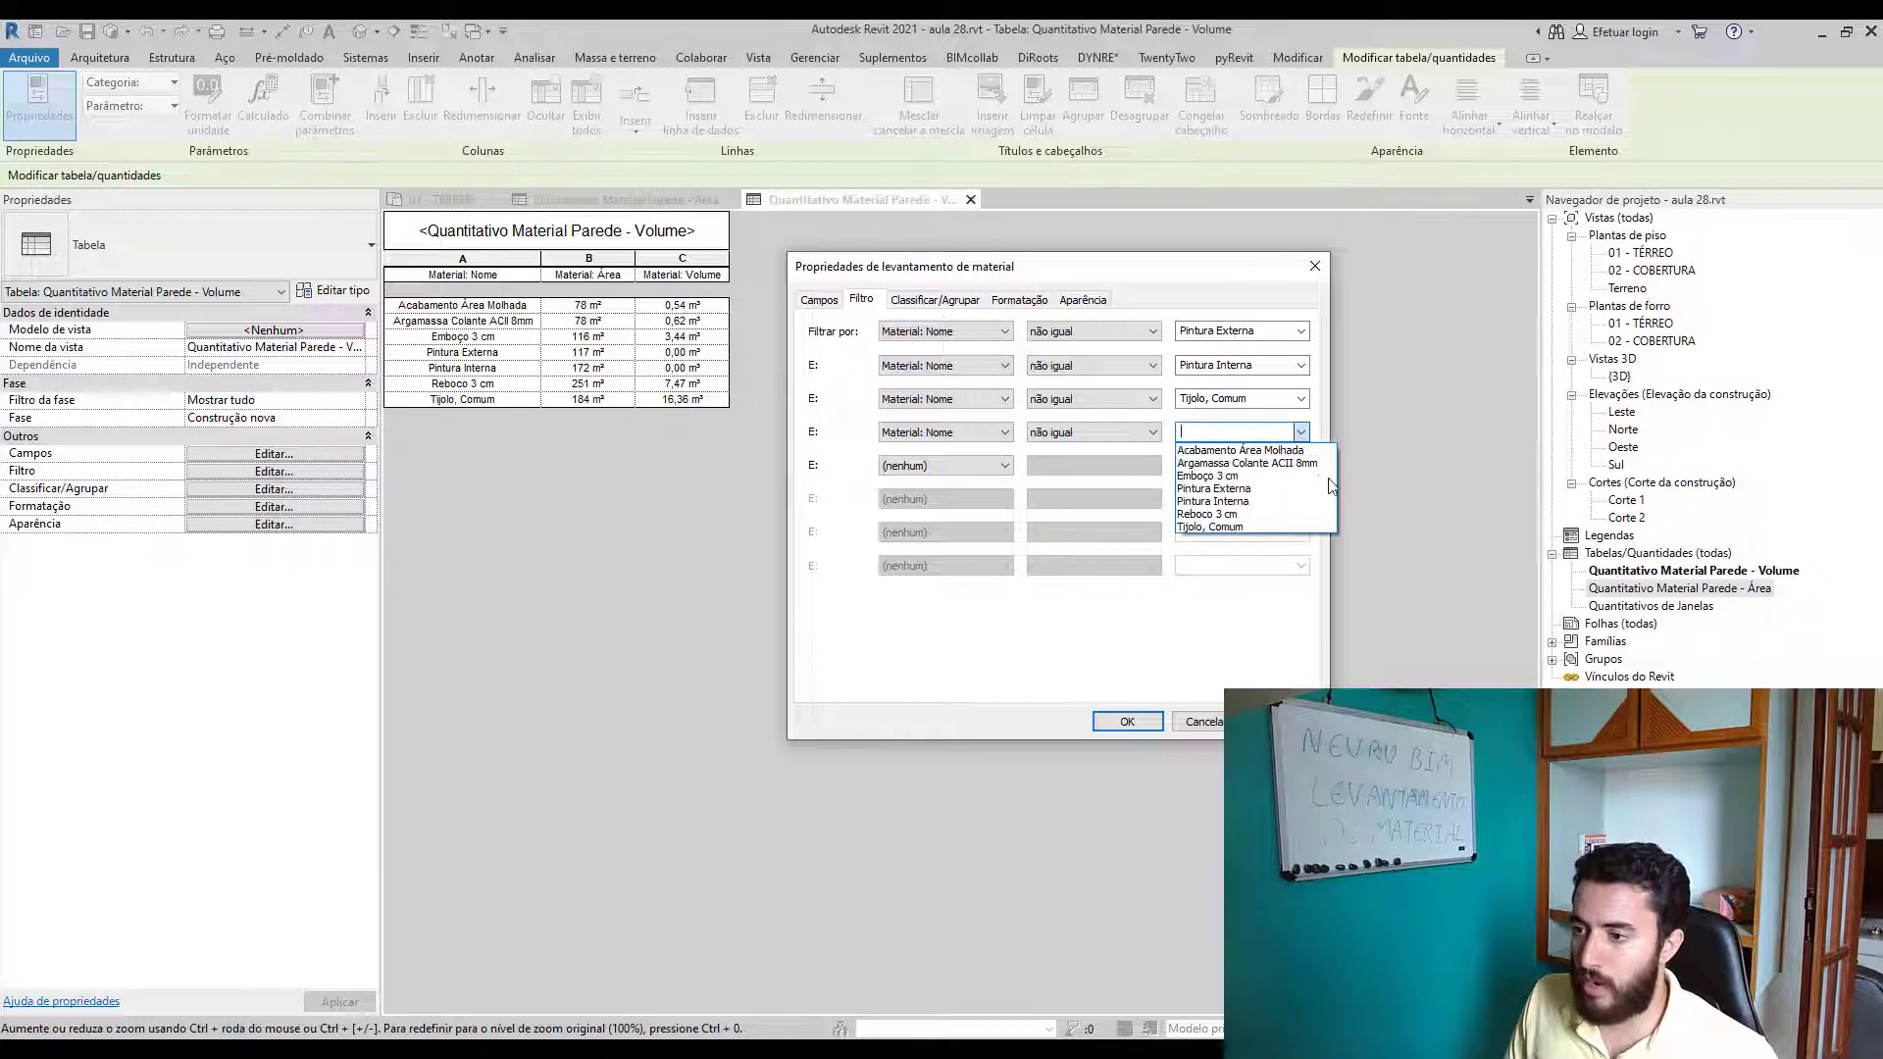
click(1255, 450)
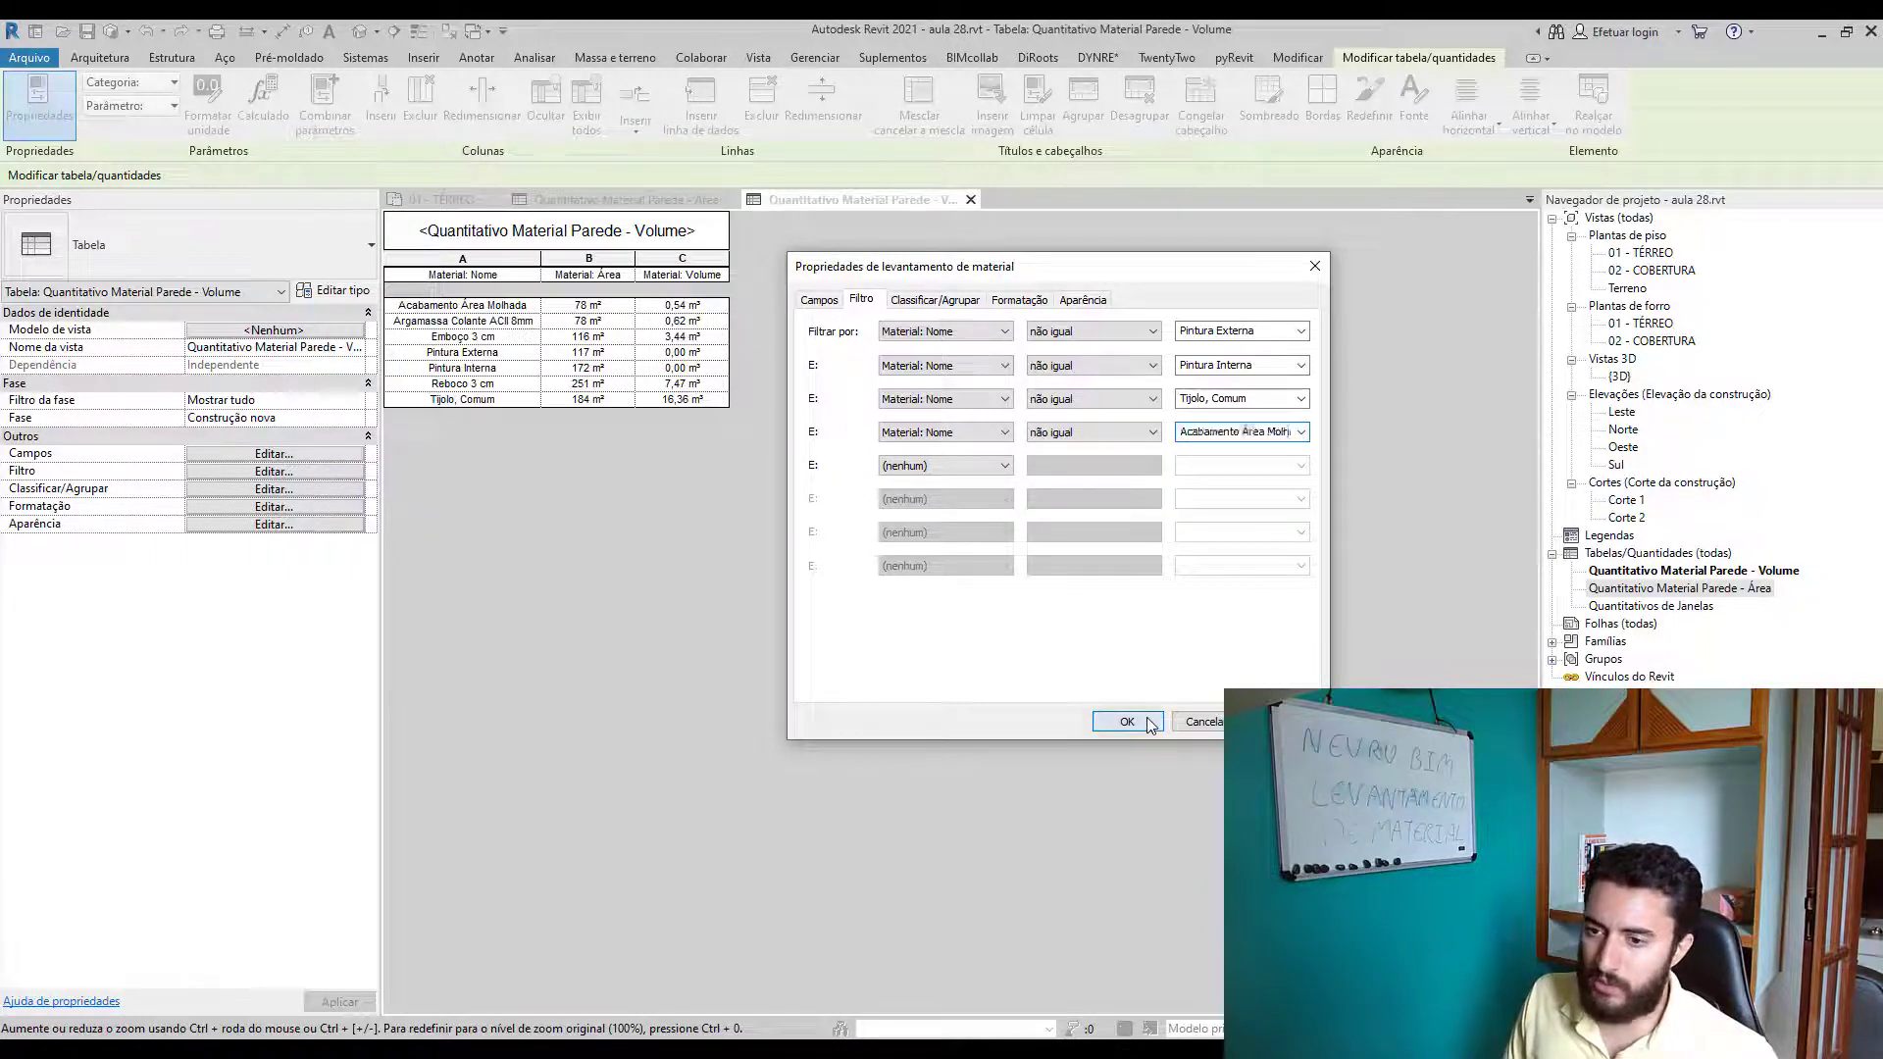
click(1147, 723)
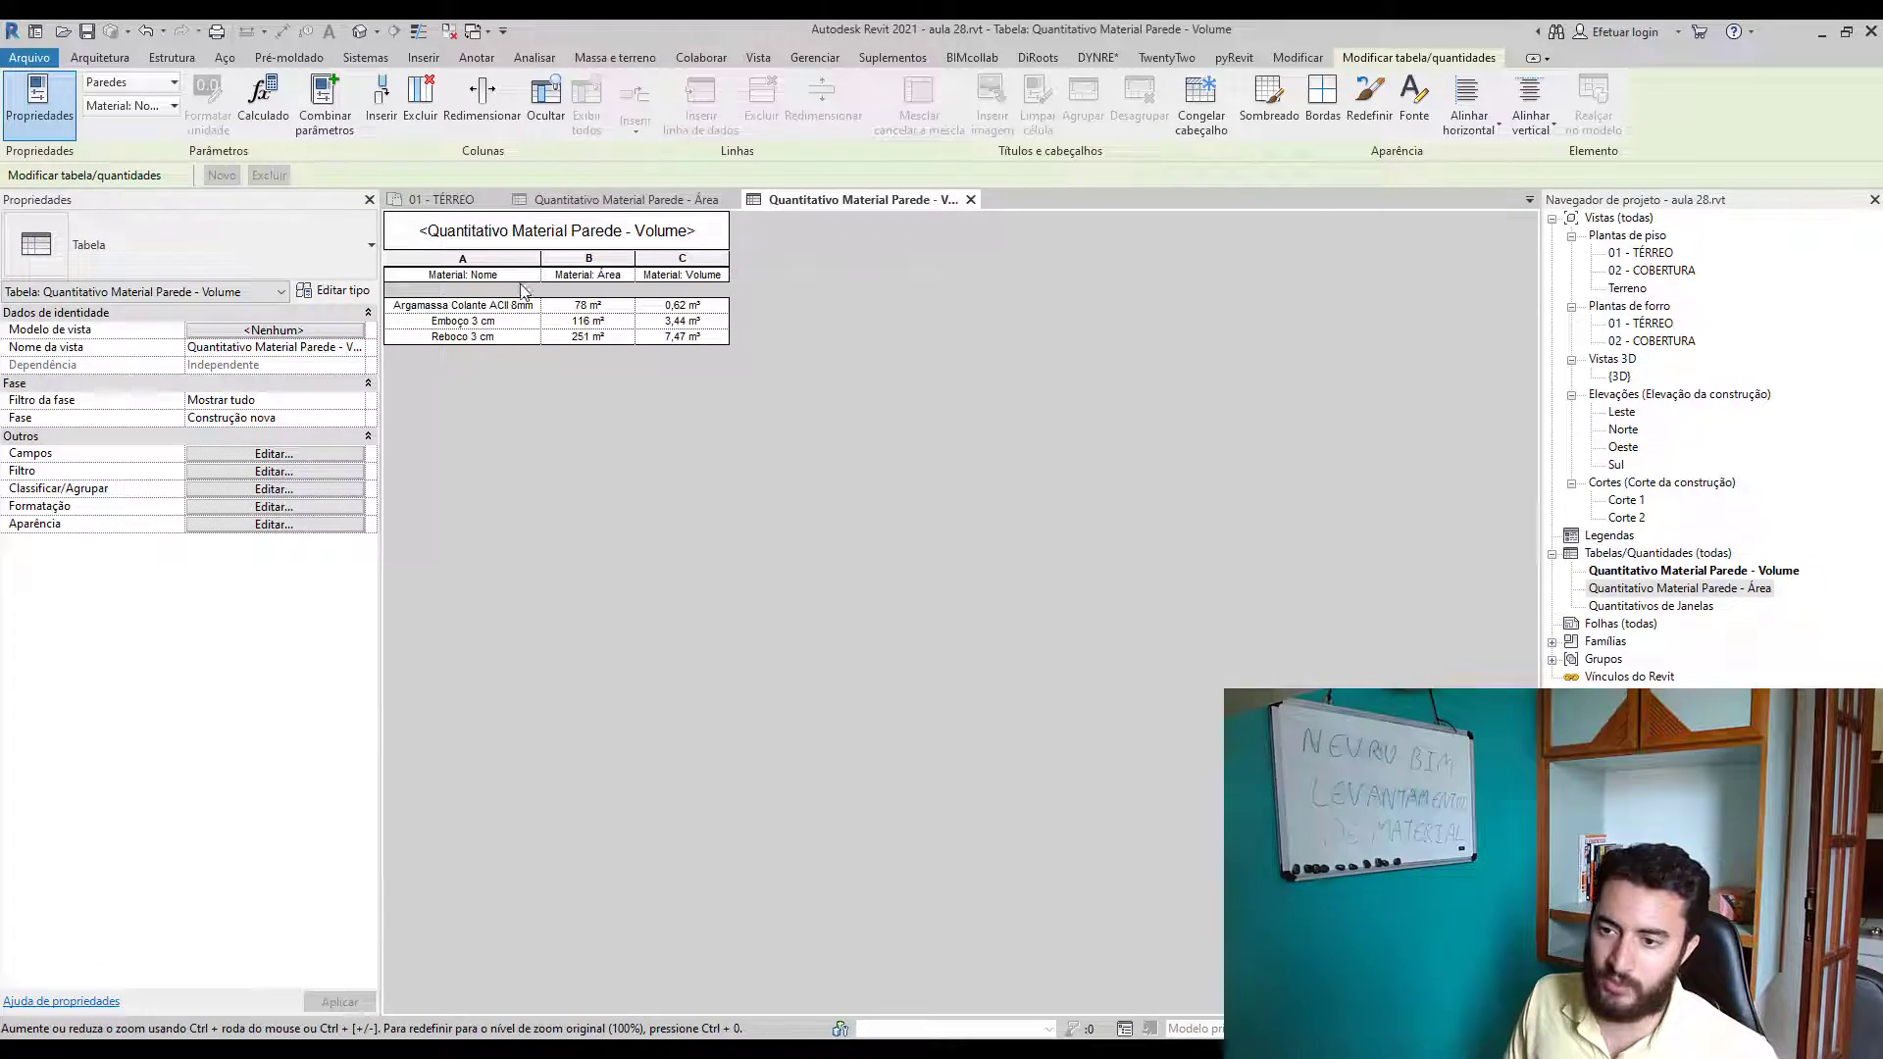
- Delete the Material: Área column from the Quantitativo Material Parede - Volume table
click(609, 260)
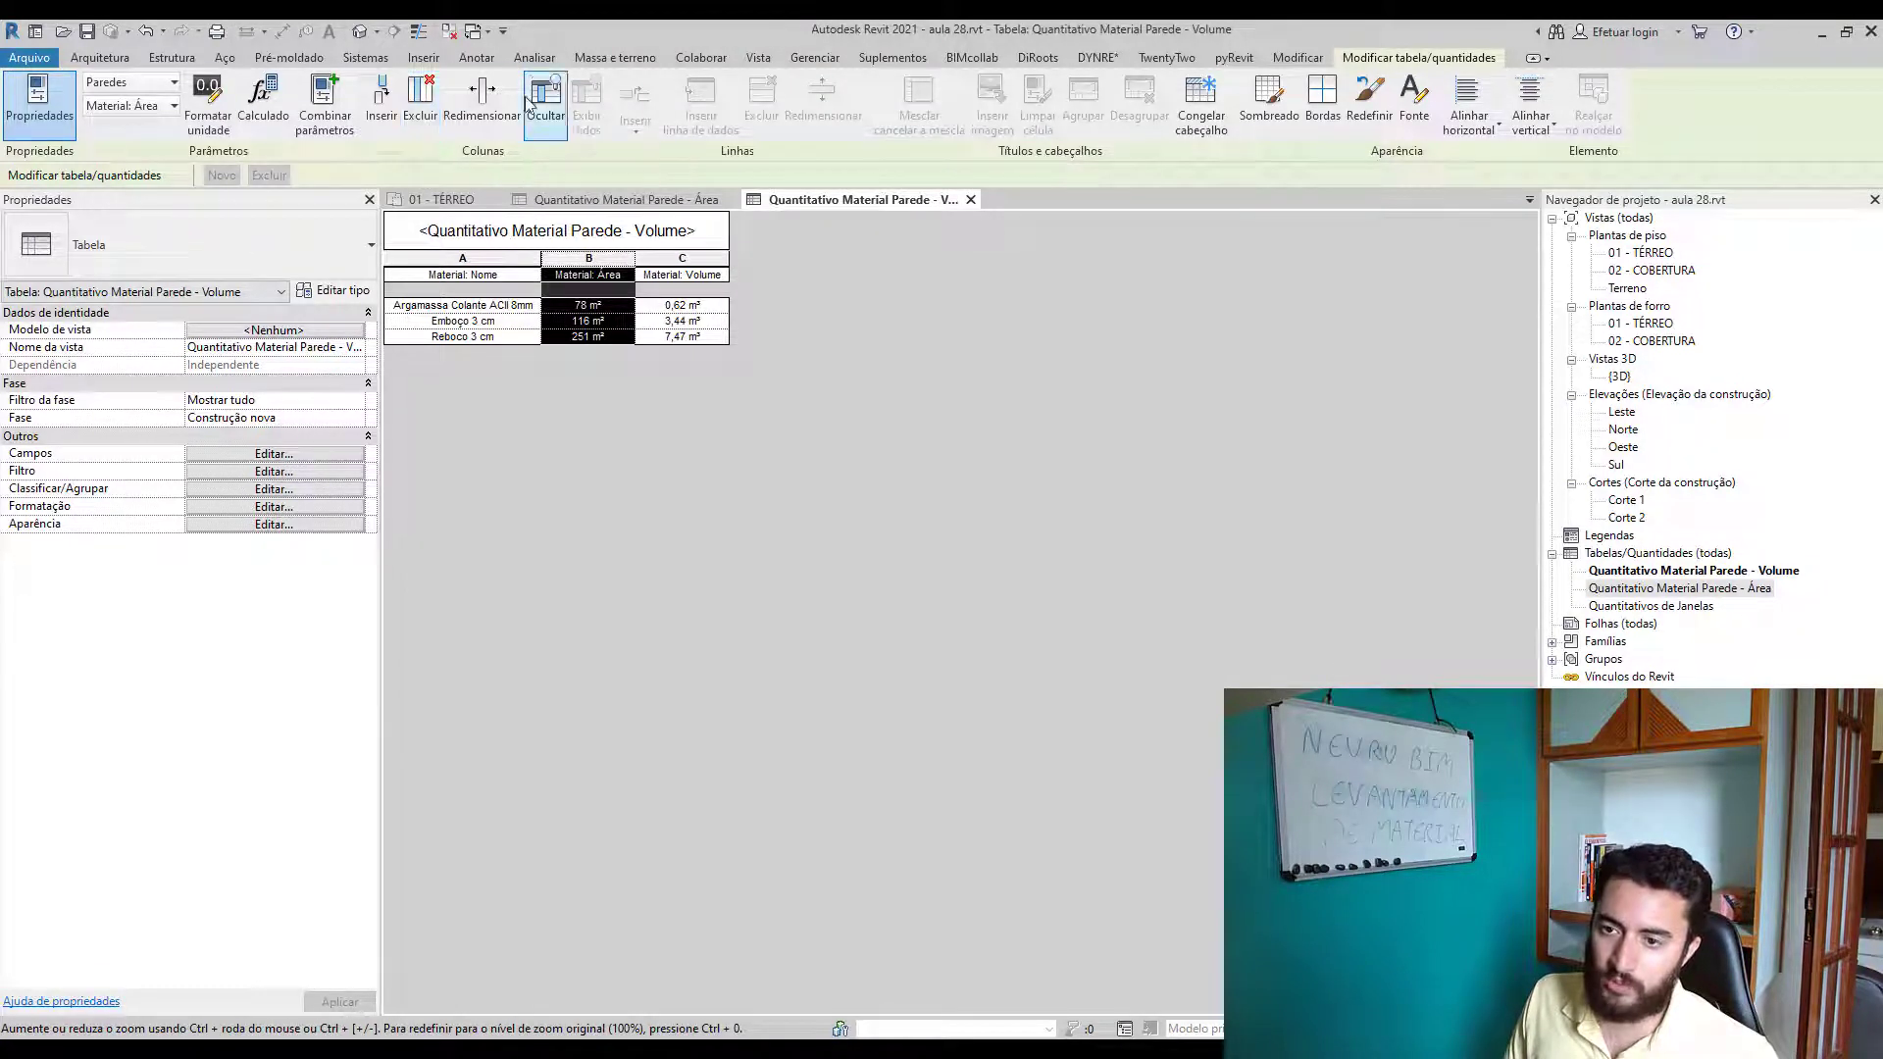
click(421, 105)
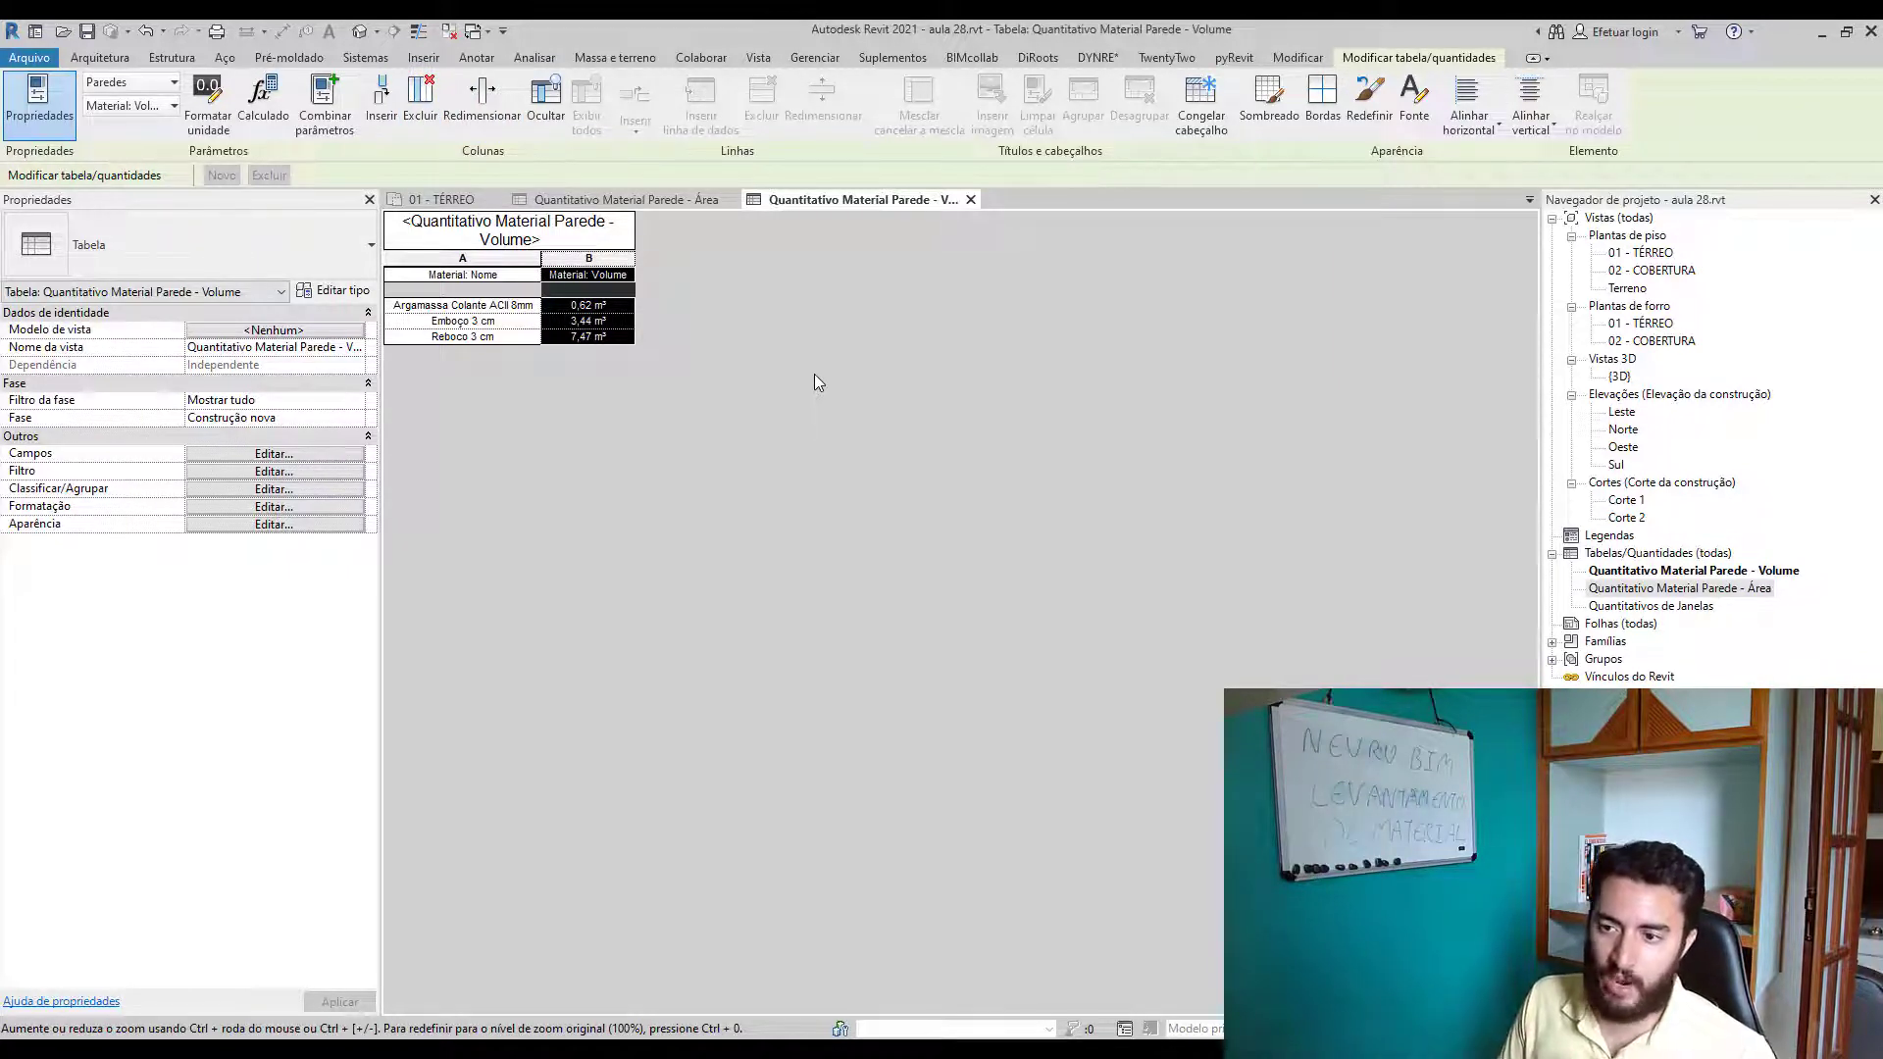
- Review the filtered Área table, then return to the Volume table and look at its Filtro property
click(623, 201)
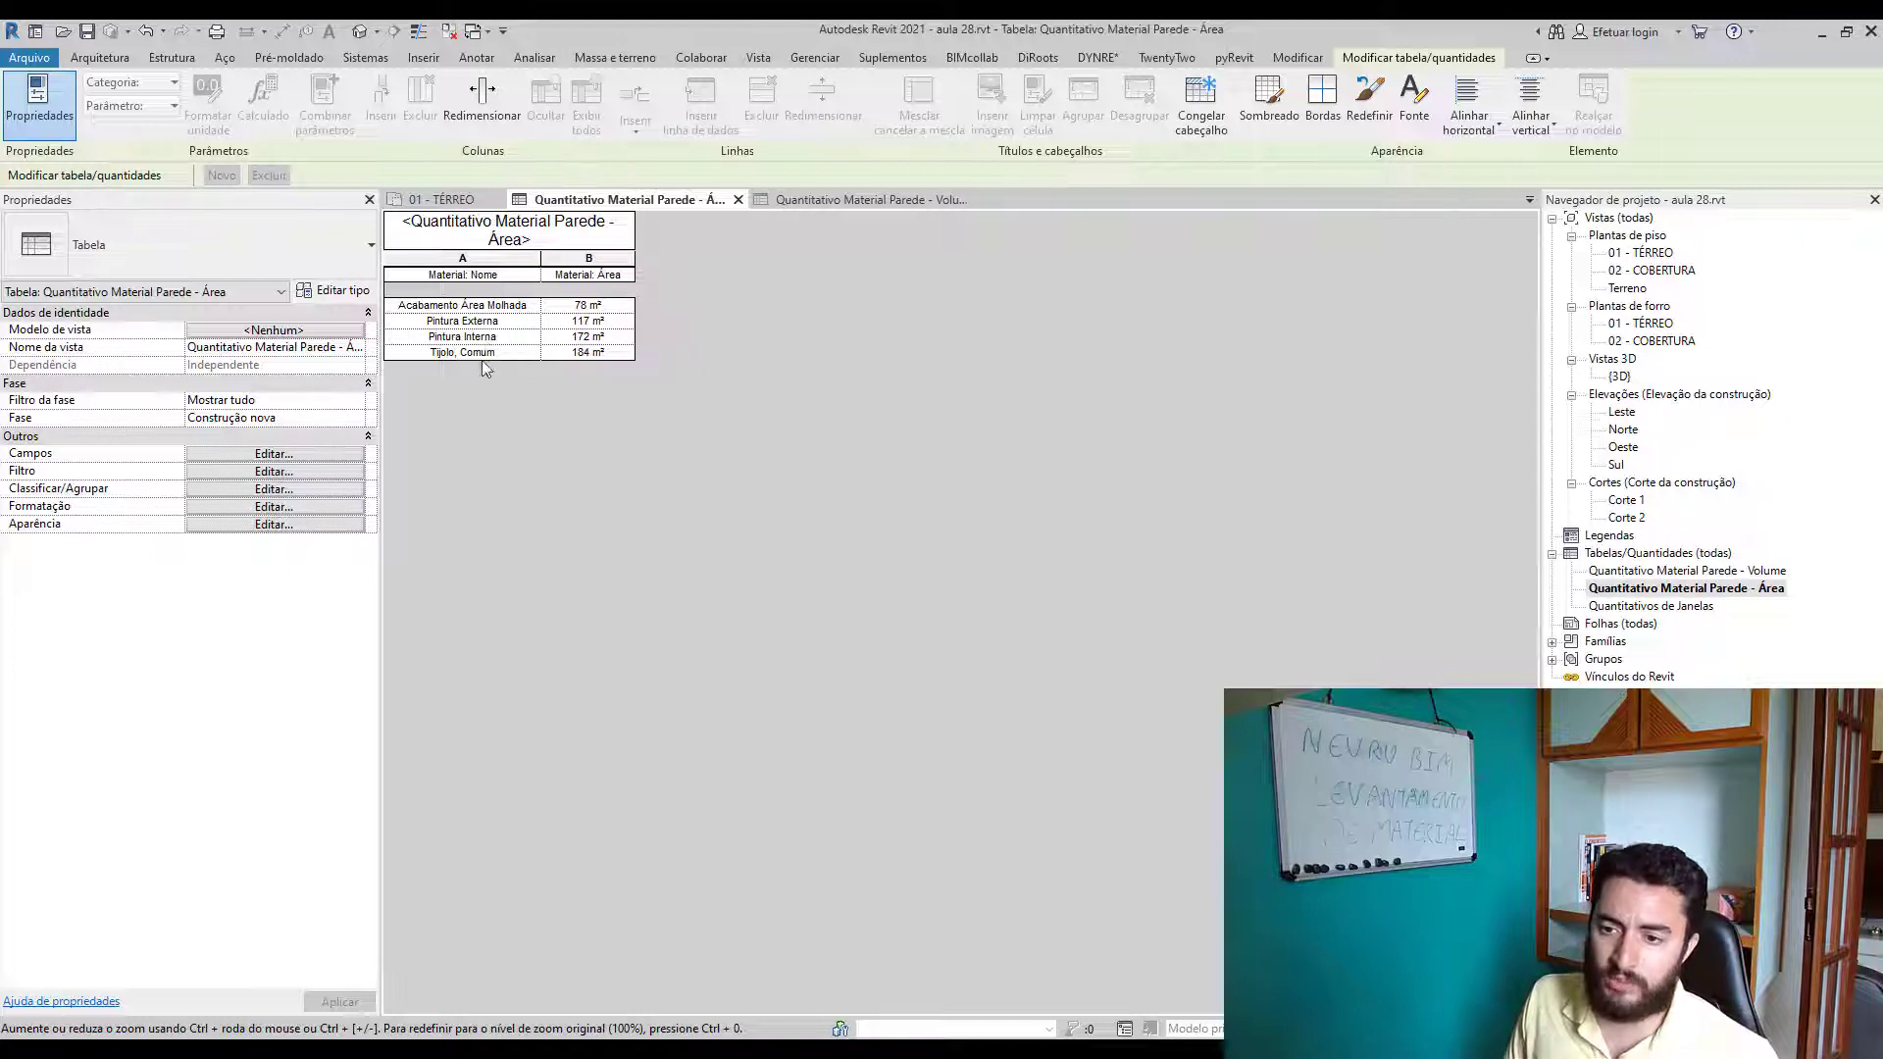
click(862, 199)
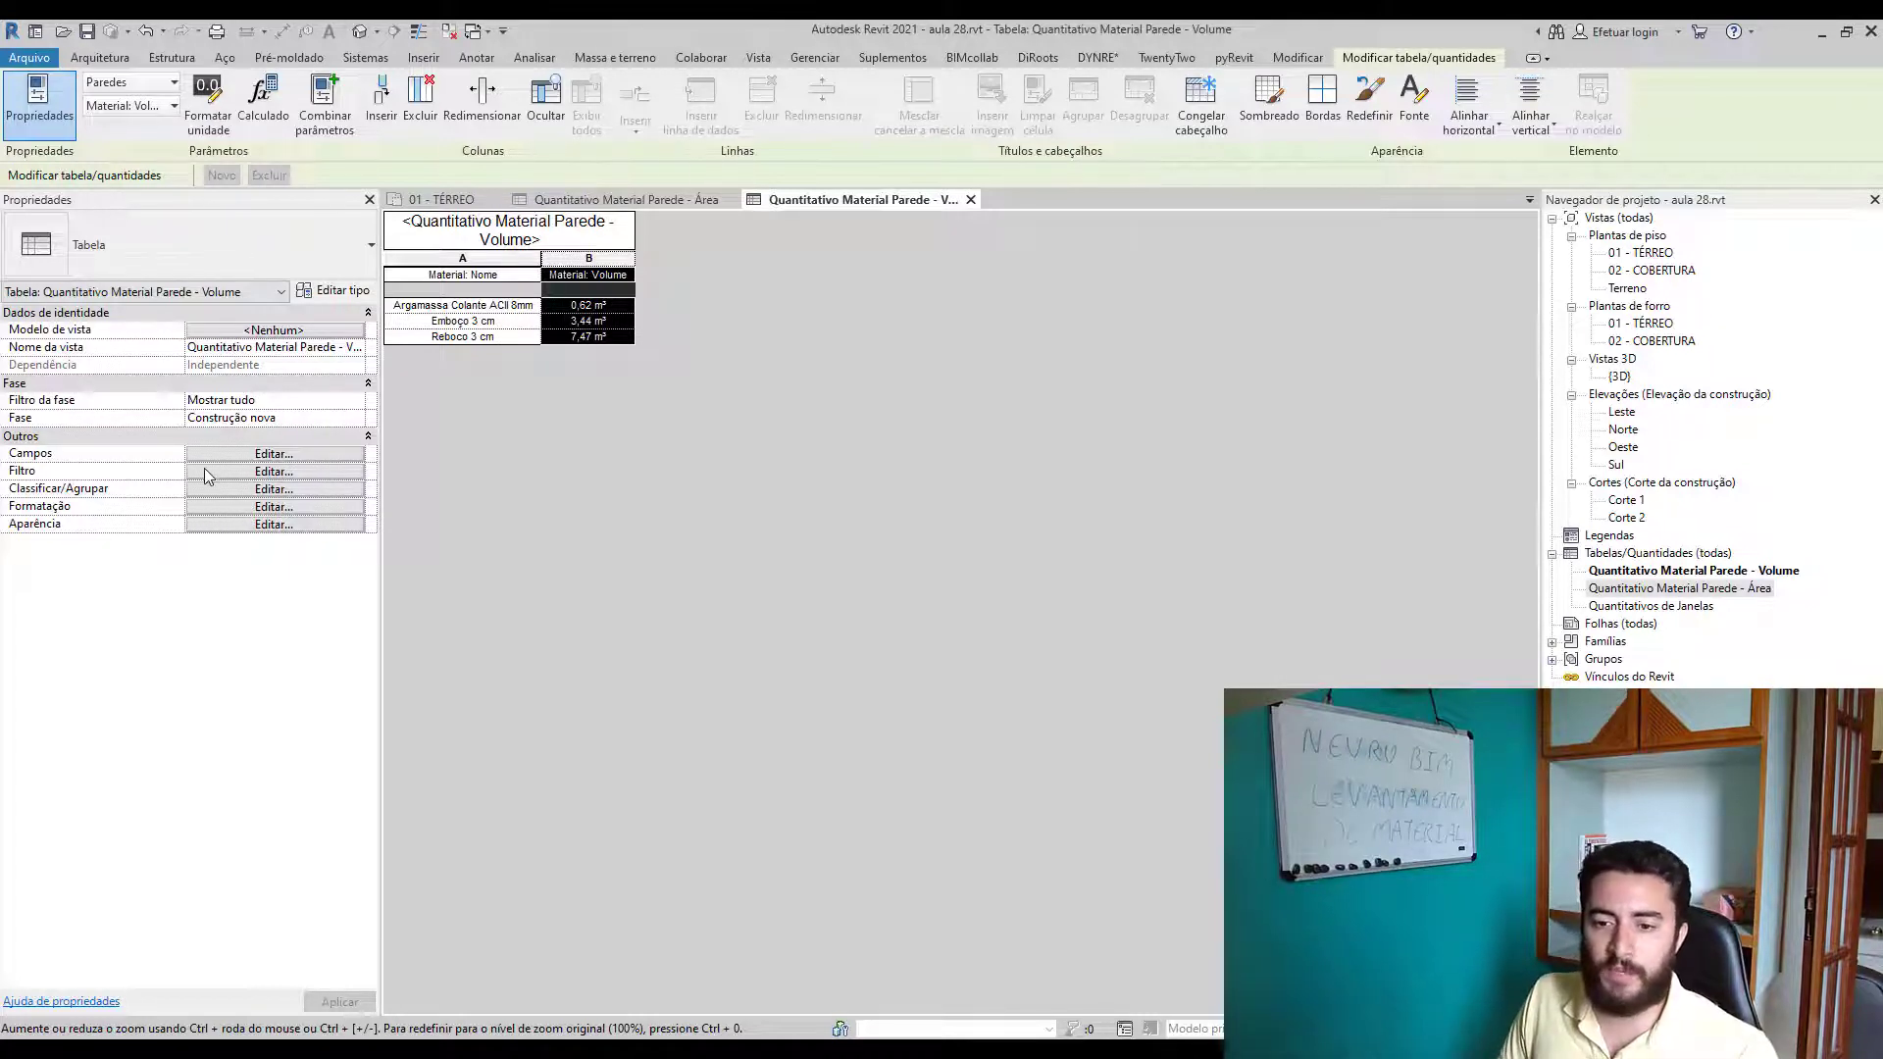
click(170, 479)
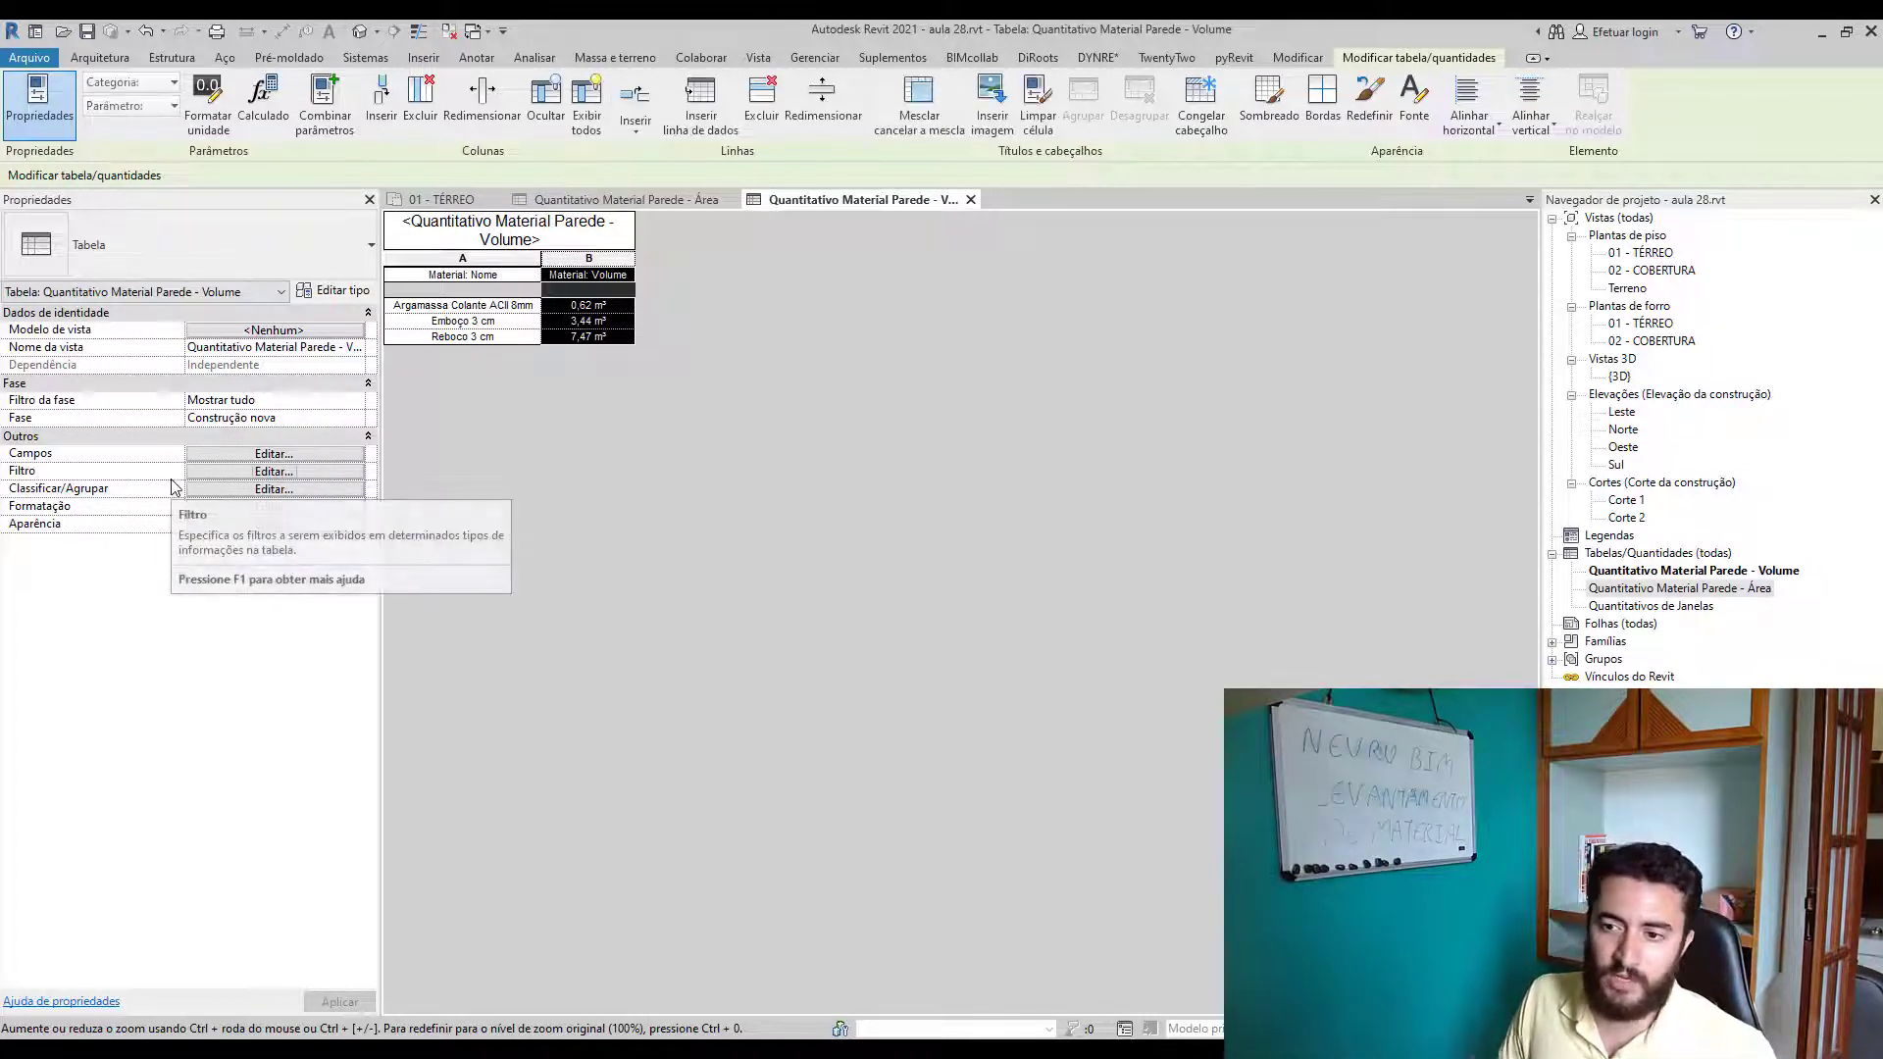